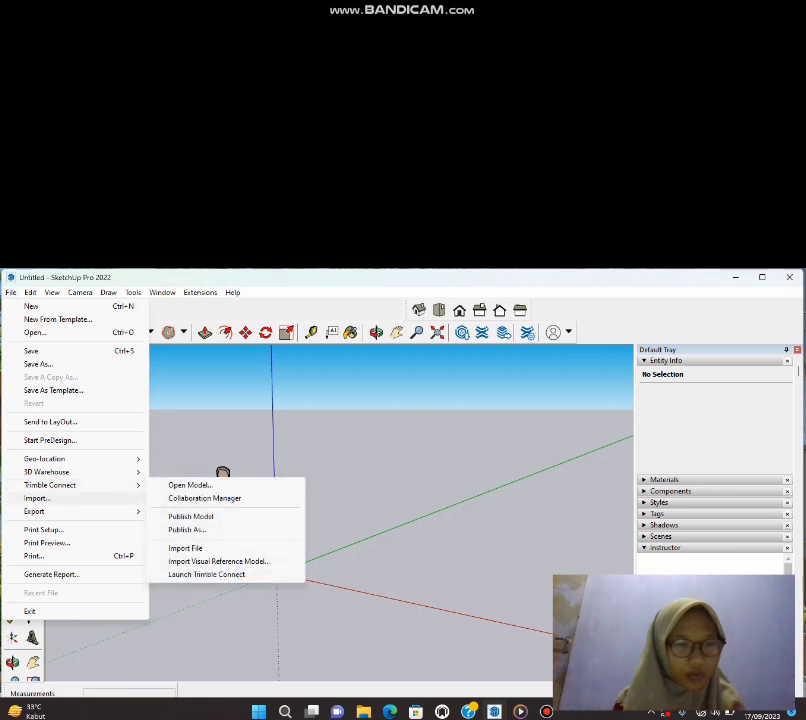
- Look through the file operations, from opening and saving to importing, exporting and printing
{"action": "key", "text": "Down"}
{"action": "key", "text": "Down"}
{"action": "key", "text": "Down"}
{"action": "key", "text": "Down"}
{"action": "key", "text": "Down"}
{"action": "key", "text": "Down"}
{"action": "key", "text": "Down"}
{"action": "key", "text": "Down"}
{"action": "key", "text": "Down"}
{"action": "key", "text": "Down"}
{"action": "key", "text": "Down"}
{"action": "key", "text": "Down"}
{"action": "key", "text": "Down"}
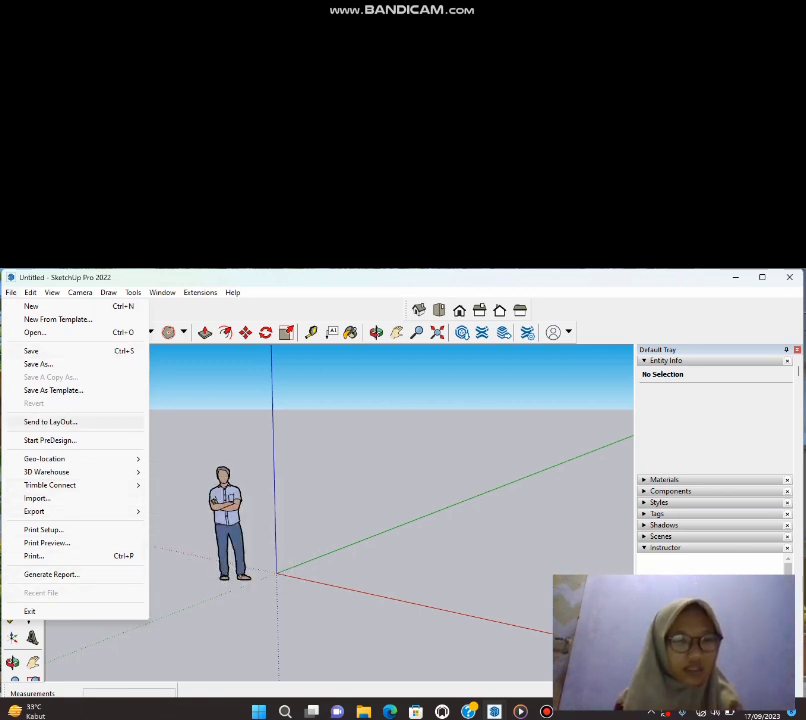
- Look through the editing operations, including pasting, selecting, unhiding, unlocking and making a component
{"action": "key", "text": "Right"}
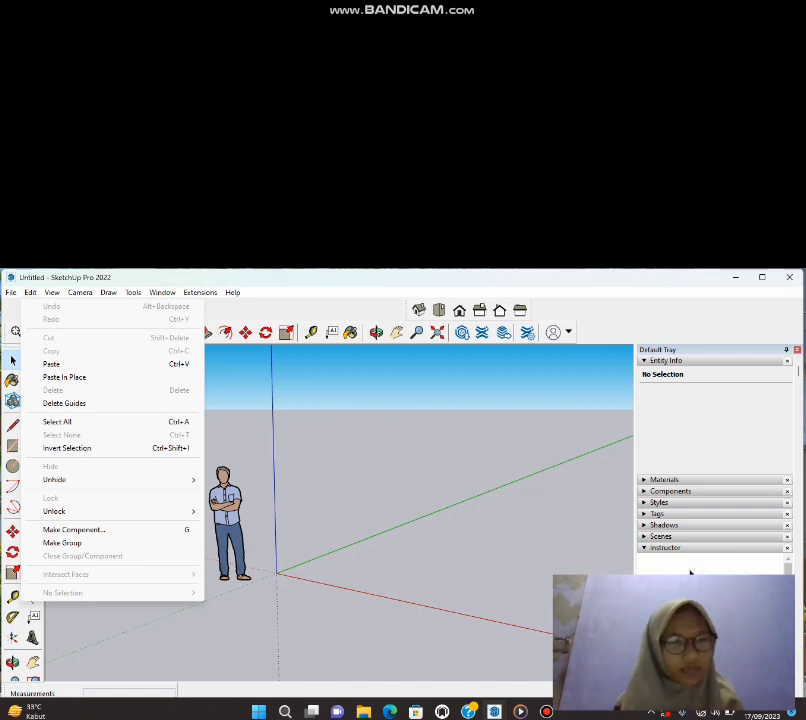
{"action": "key", "text": "Right"}
{"action": "key", "text": "Left"}
{"action": "key", "text": "Down"}
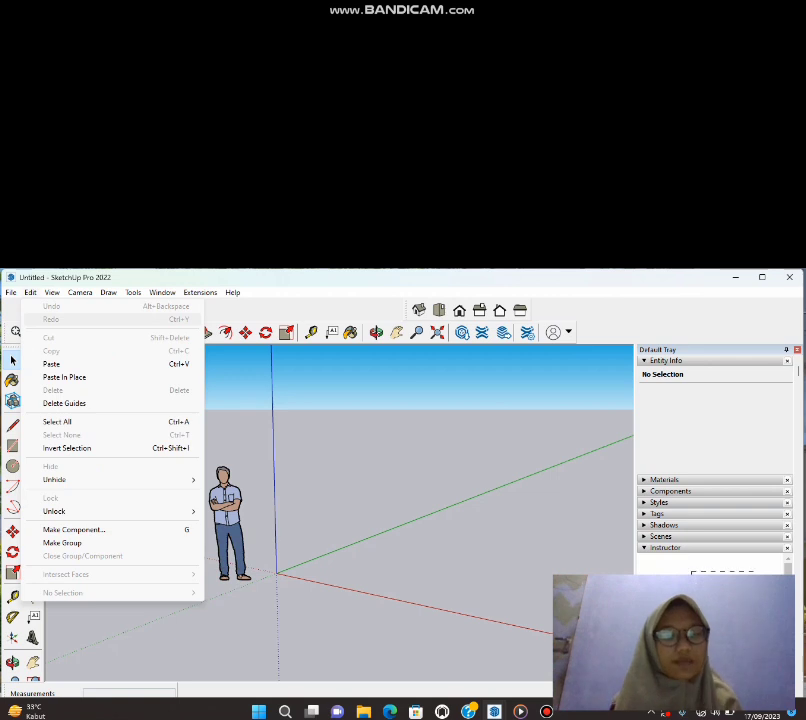
{"action": "key", "text": "Down"}
{"action": "key", "text": "Down"}
{"action": "key", "text": "Down"}
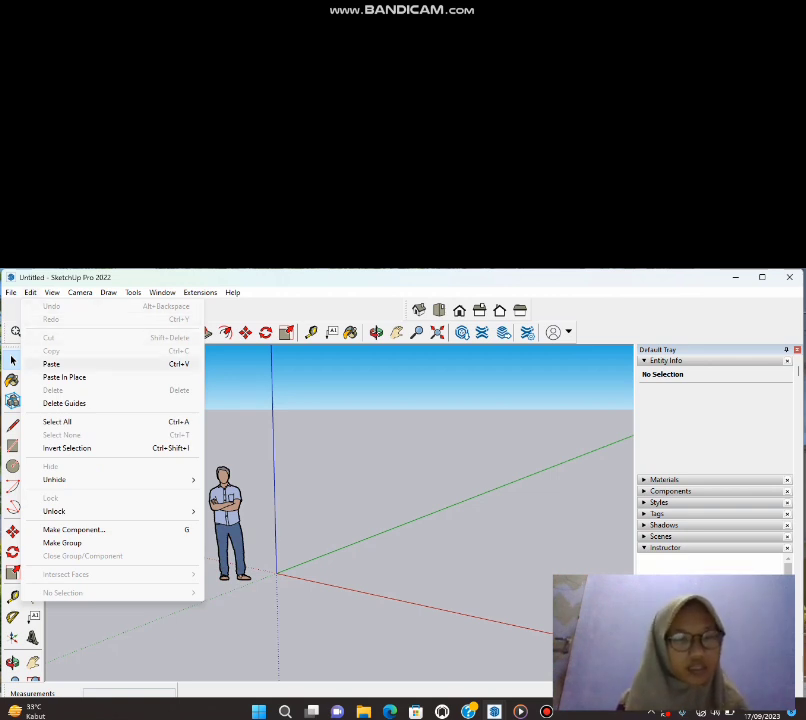
{"action": "key", "text": "Down"}
{"action": "key", "text": "Down"}
{"action": "key", "text": "Down"}
{"action": "key", "text": "Down"}
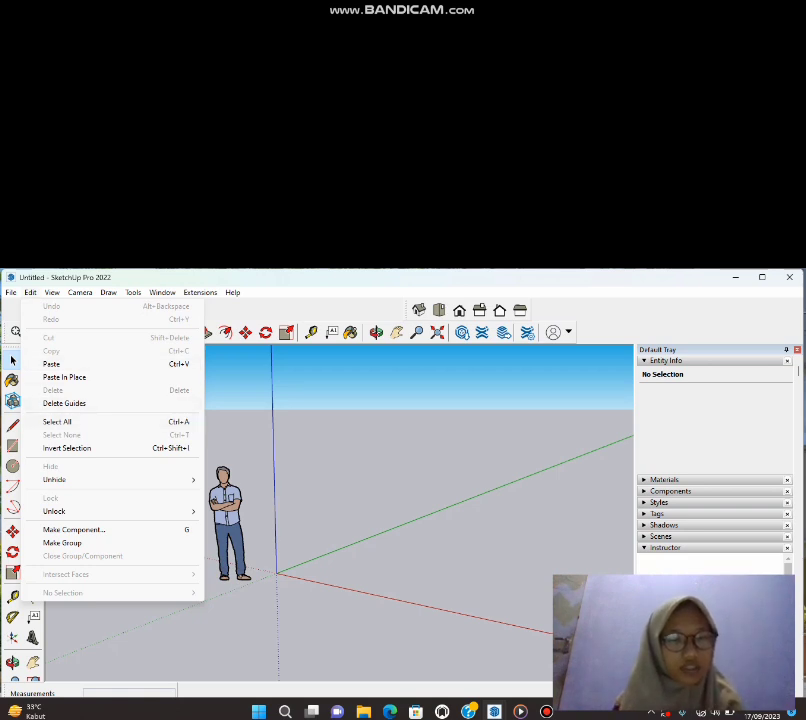
{"action": "key", "text": "Down"}
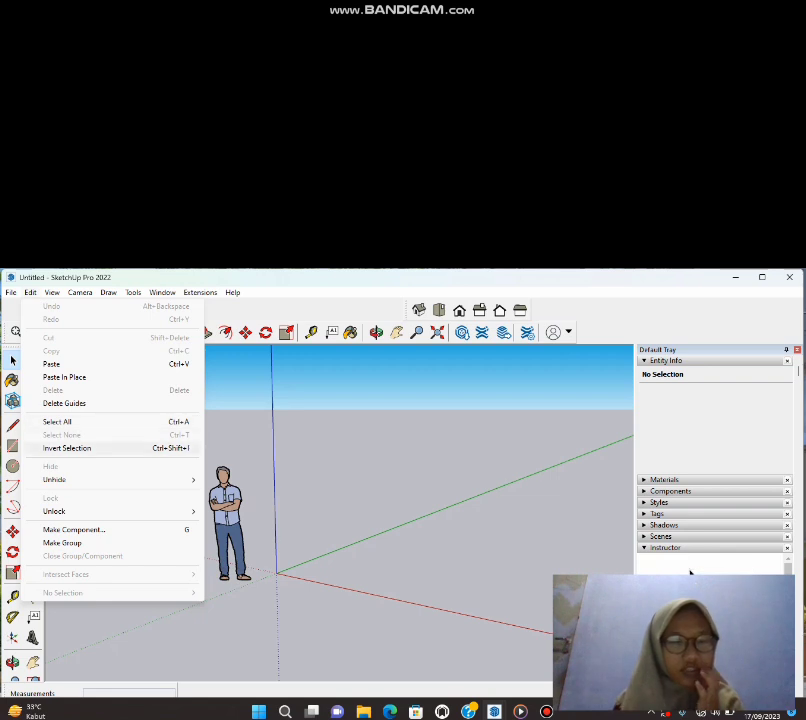
{"action": "key", "text": "Down"}
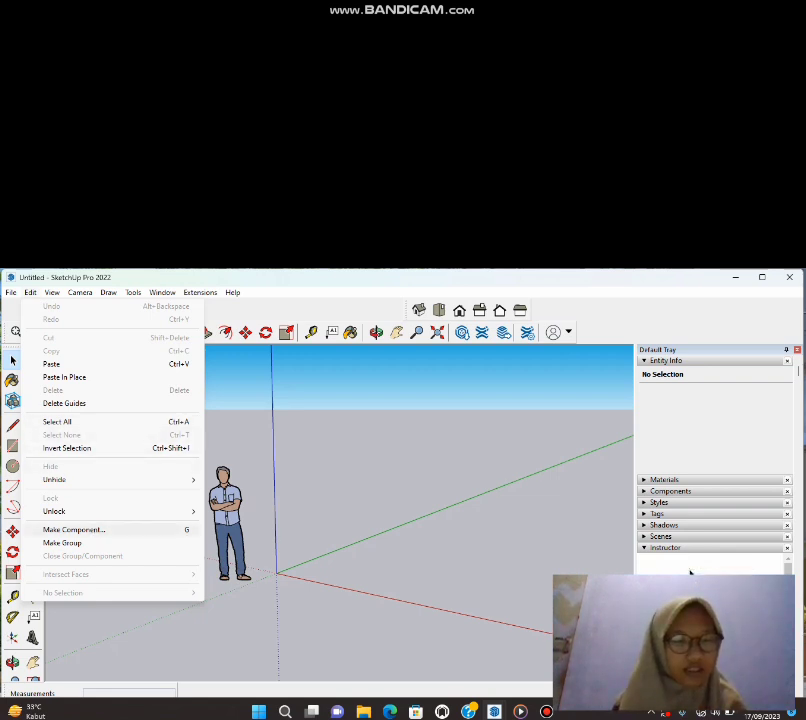
{"action": "mouse_move", "coordinate": [100, 480]}
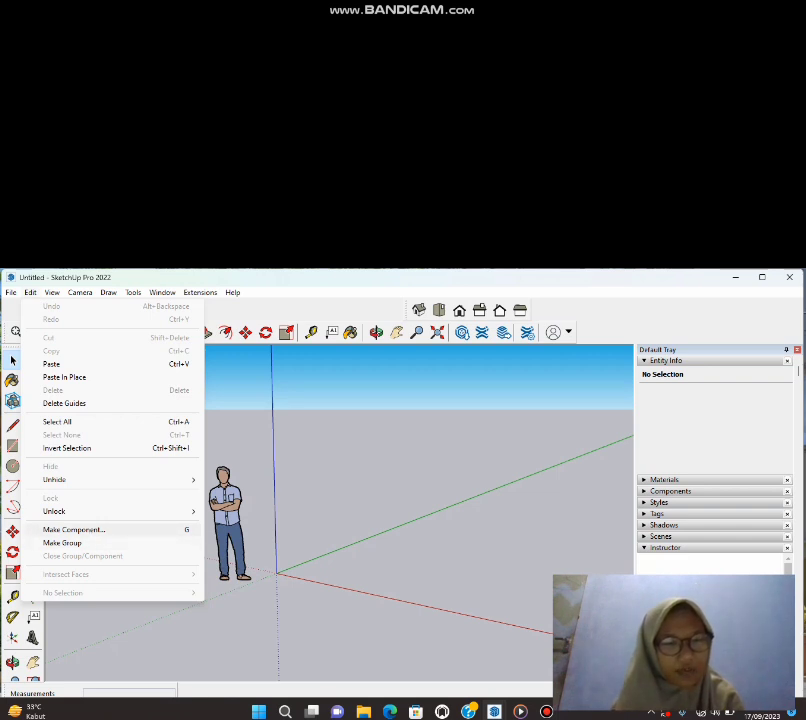
{"action": "key", "text": "Escape"}
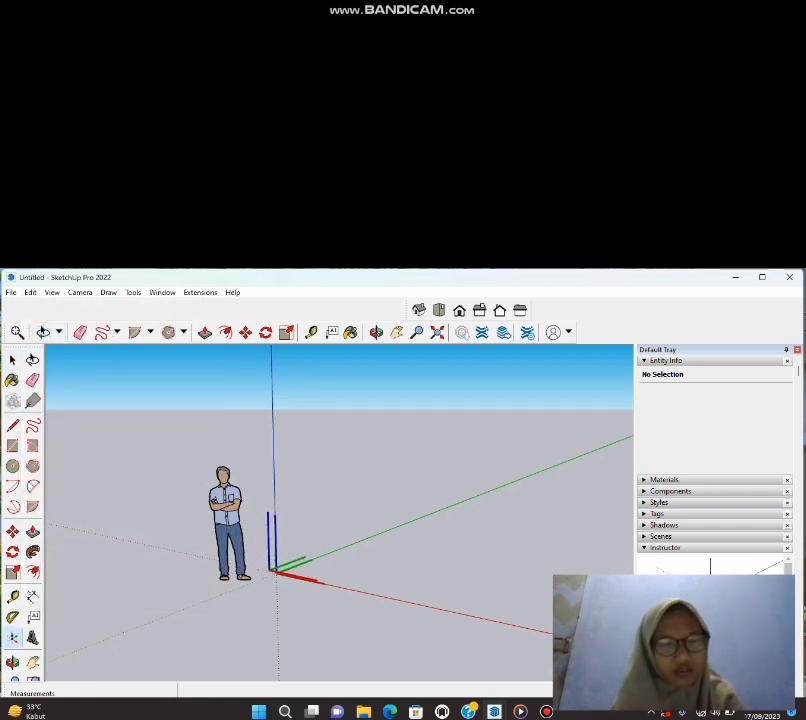
- Hide the Measurements and Views toolbars
{"action": "key", "text": "alt+e"}
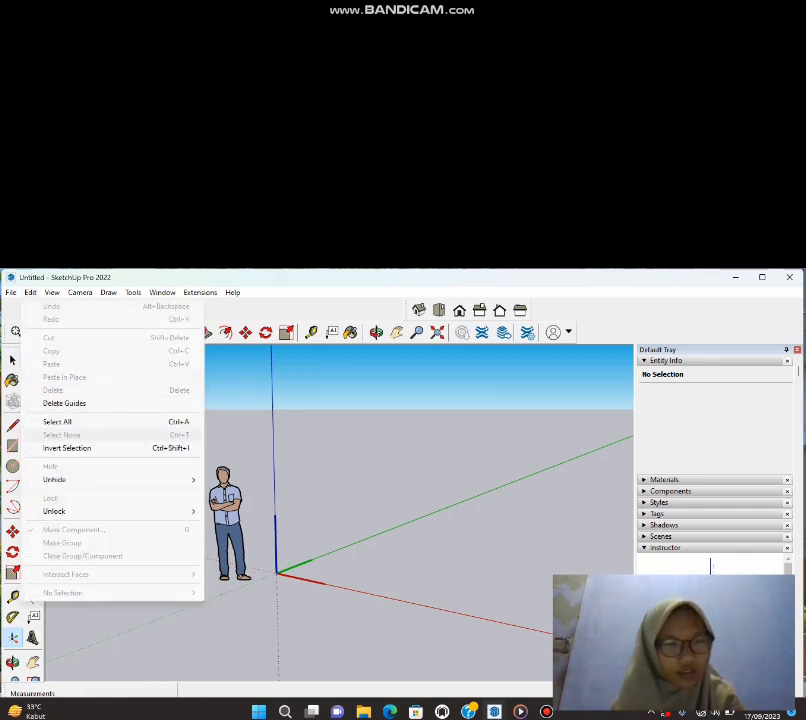
{"action": "key", "text": "Right"}
{"action": "key", "text": "Escape"}
{"action": "key", "text": "Down"}
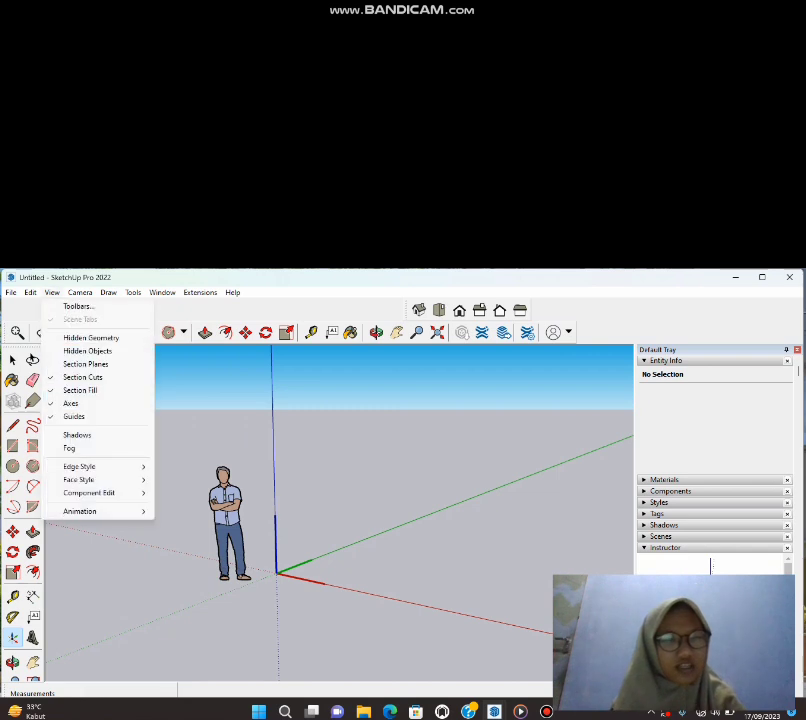
{"action": "key", "text": "Return"}
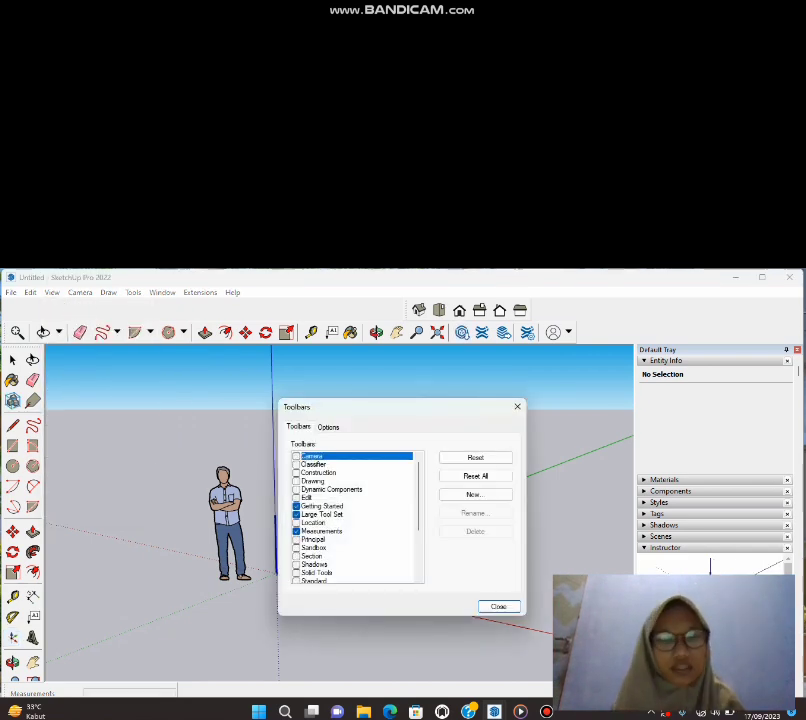
{"action": "scroll", "coordinate": [357, 518], "scroll_direction": "down", "scroll_amount": 3}
{"action": "scroll", "coordinate": [357, 515], "scroll_direction": "down", "scroll_amount": 1}
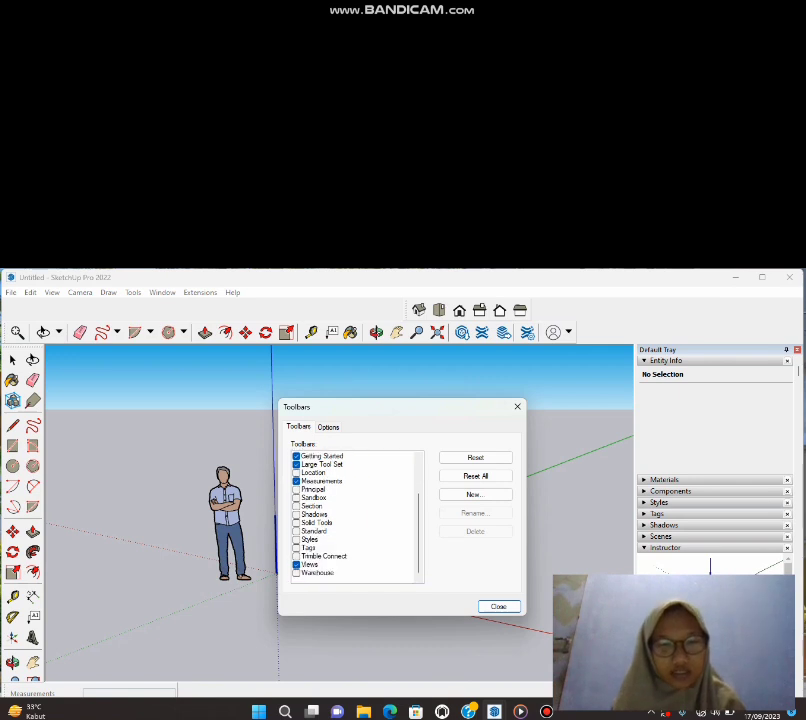
{"action": "left_click", "coordinate": [296, 481]}
{"action": "left_click", "coordinate": [296, 564]}
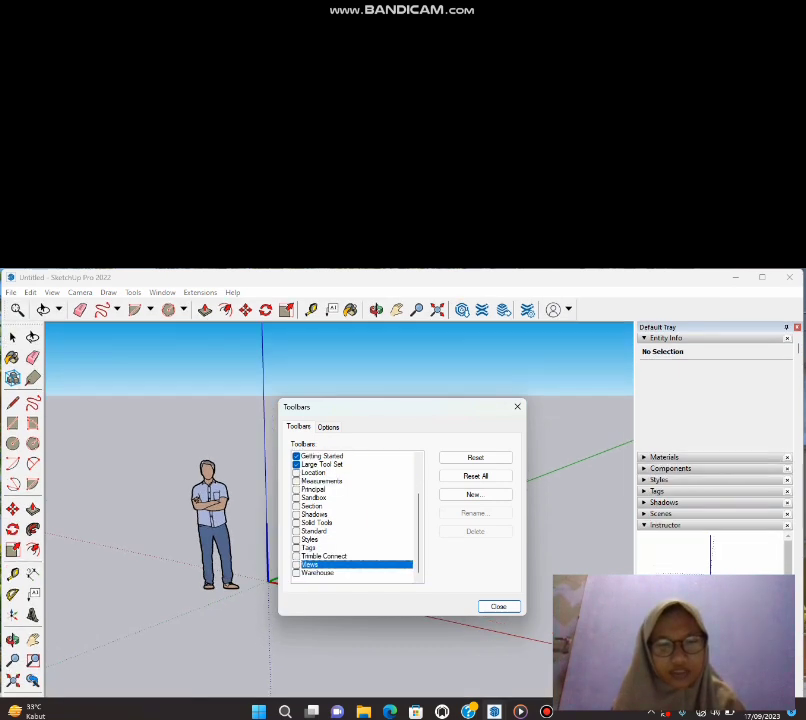
- Show the Camera and Measurements toolbars and close the toolbar settings
{"action": "scroll", "coordinate": [357, 515], "scroll_direction": "up", "scroll_amount": 3}
{"action": "scroll", "coordinate": [357, 515], "scroll_direction": "up", "scroll_amount": 1}
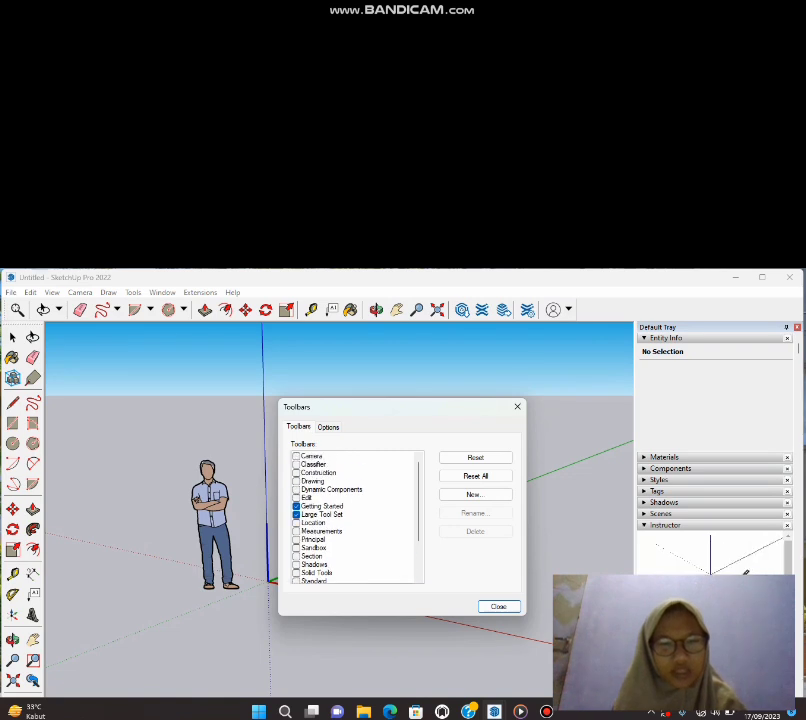
{"action": "left_click", "coordinate": [296, 456]}
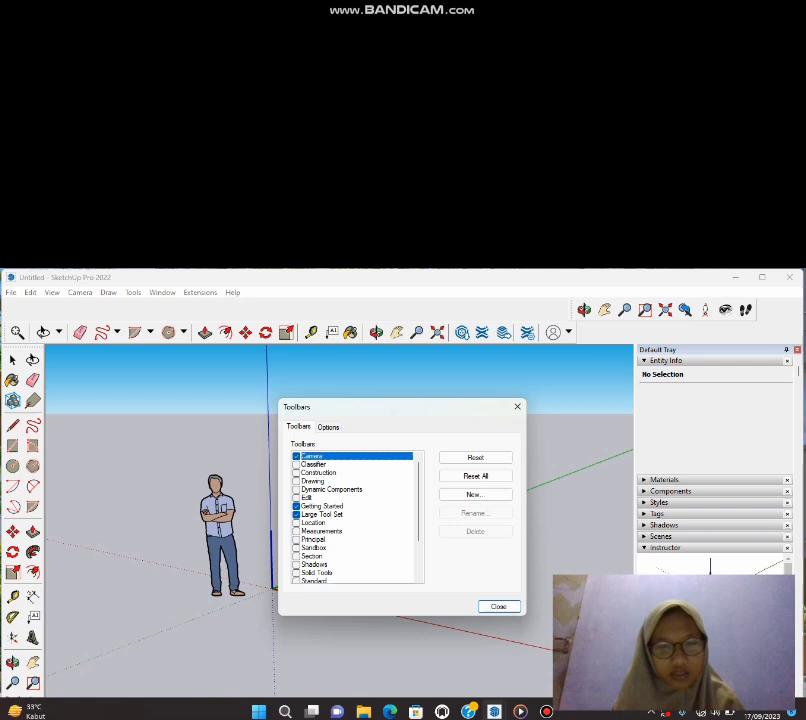
{"action": "scroll", "coordinate": [352, 517], "scroll_direction": "down", "scroll_amount": 1}
{"action": "scroll", "coordinate": [357, 515], "scroll_direction": "down", "scroll_amount": 1}
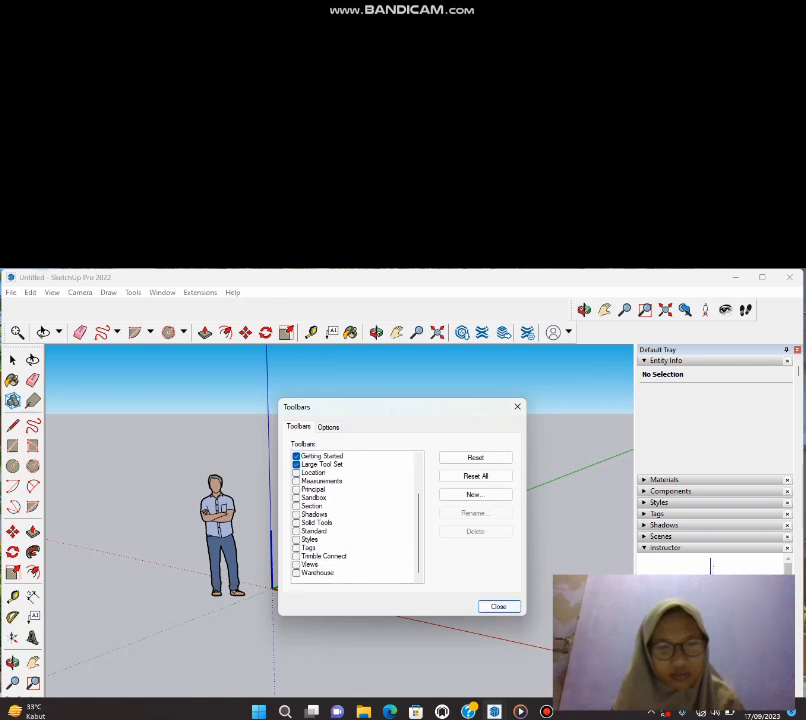
{"action": "left_click", "coordinate": [296, 481]}
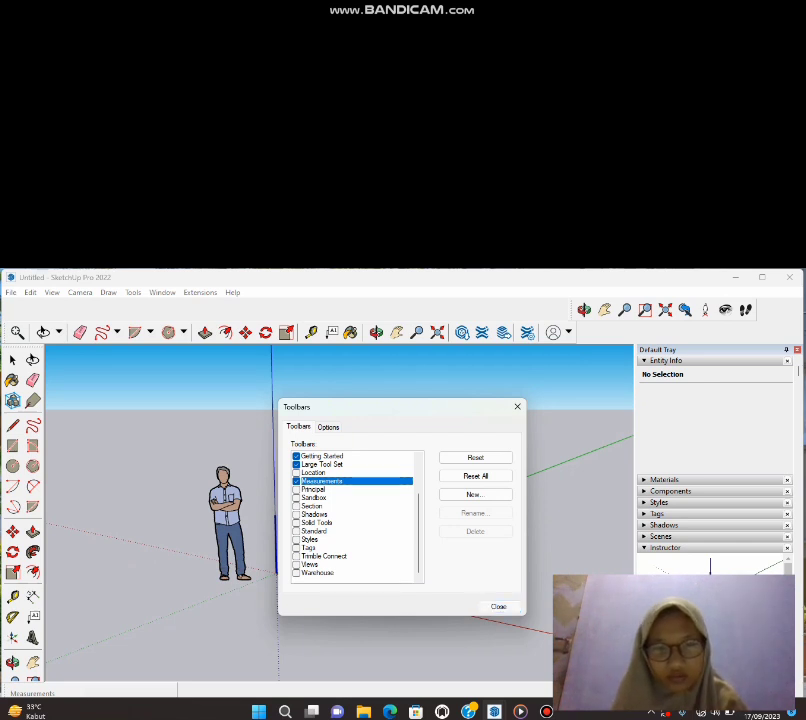
{"action": "left_click", "coordinate": [498, 606]}
- Turn on section plane display with the Select tool active, and briefly select the person figure
{"action": "left_click", "coordinate": [13, 636]}
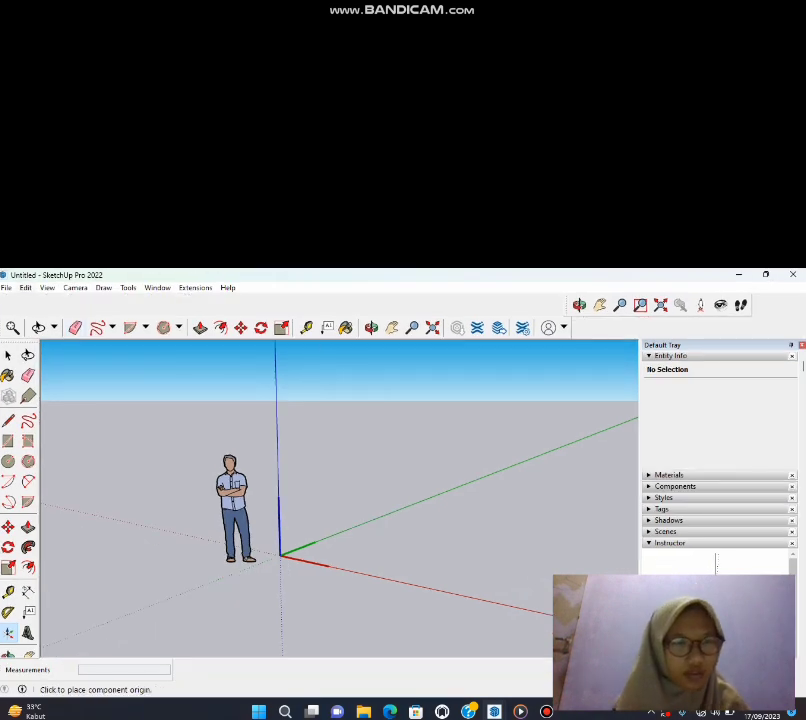
{"action": "left_click", "coordinate": [8, 355]}
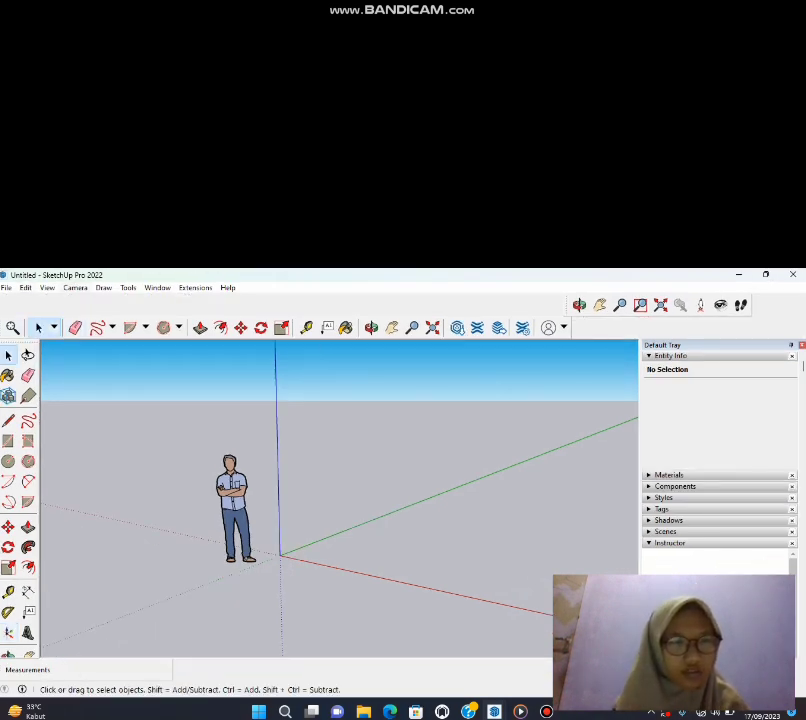
{"action": "left_click", "coordinate": [47, 287]}
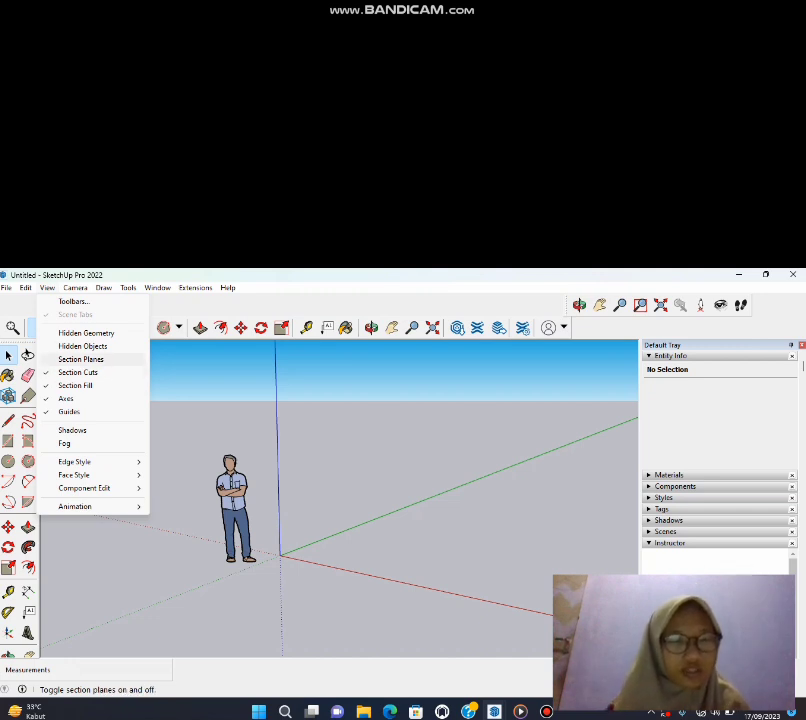
{"action": "left_click", "coordinate": [80, 359]}
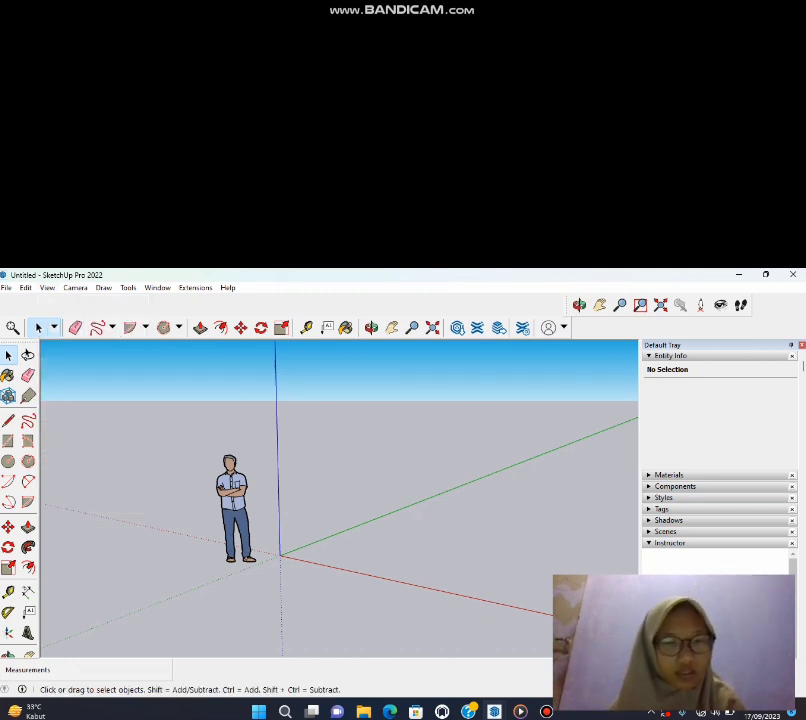
{"action": "left_click", "coordinate": [232, 505]}
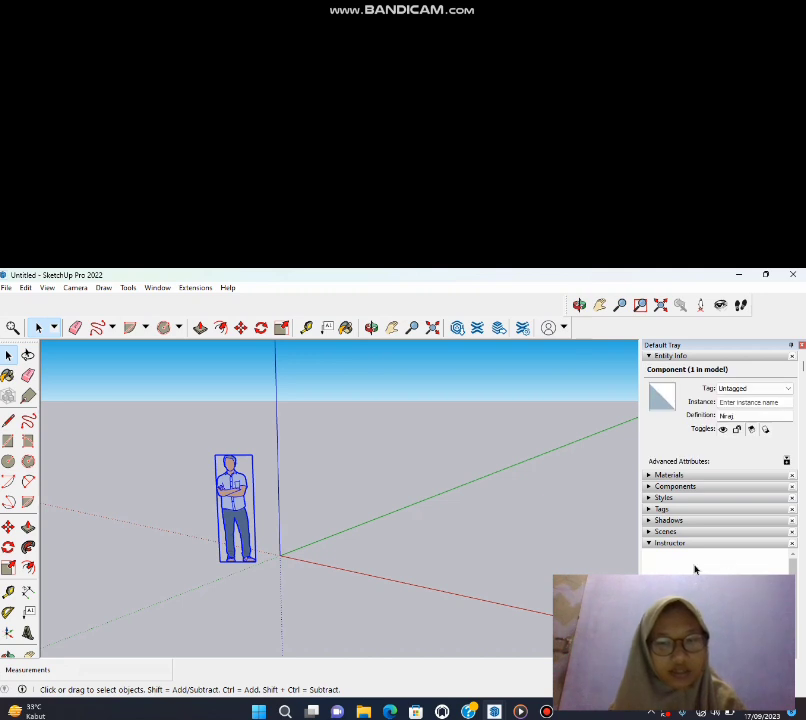
{"action": "left_click", "coordinate": [330, 492]}
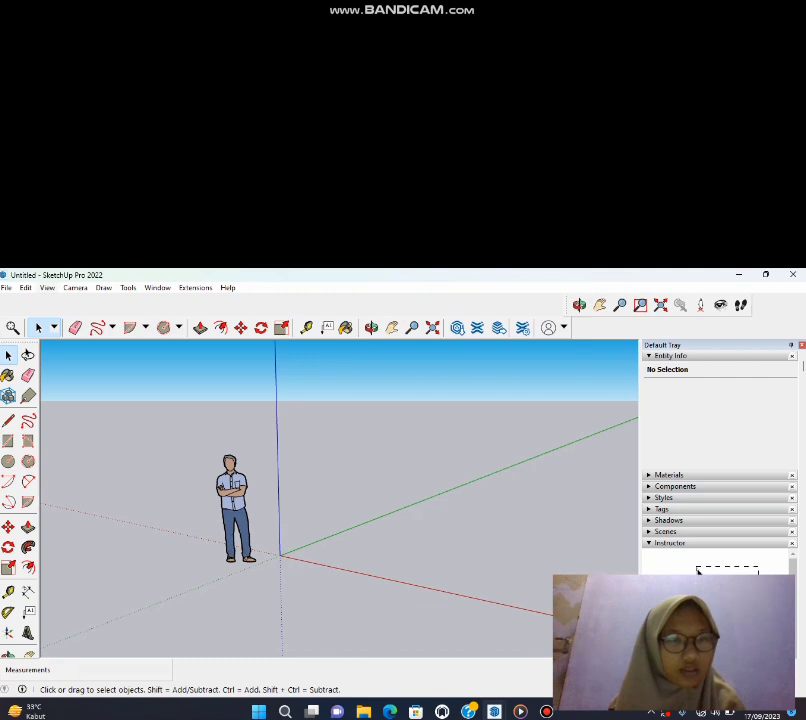
- Turn the model shadows on and off again
{"action": "left_click", "coordinate": [47, 287]}
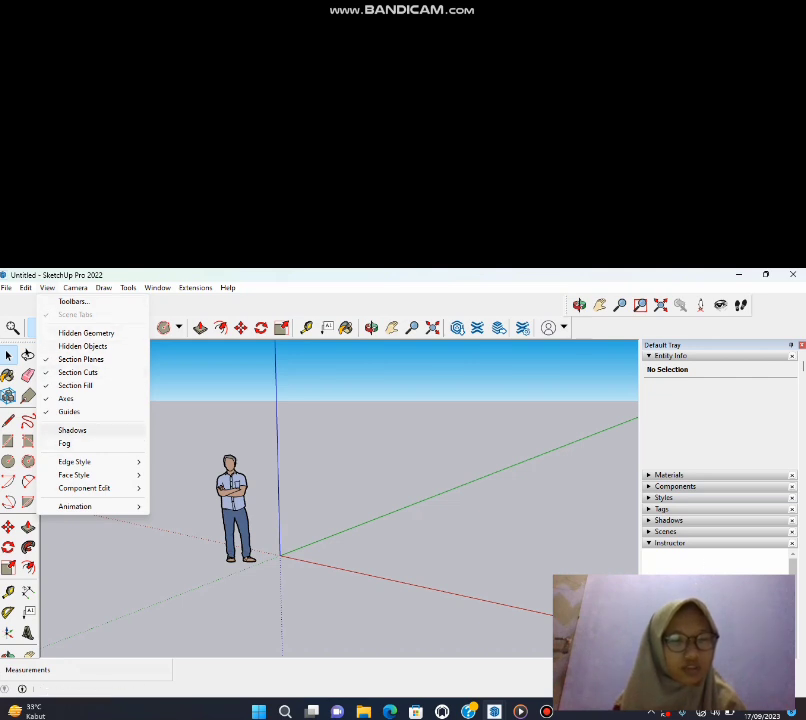
{"action": "left_click", "coordinate": [72, 430]}
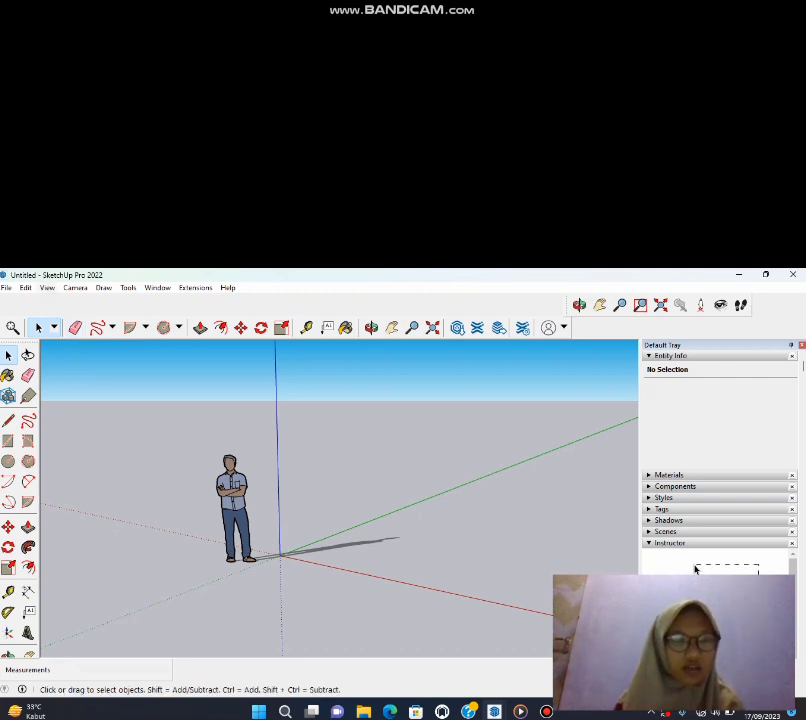
{"action": "key", "text": "alt+v"}
{"action": "key", "text": "Left"}
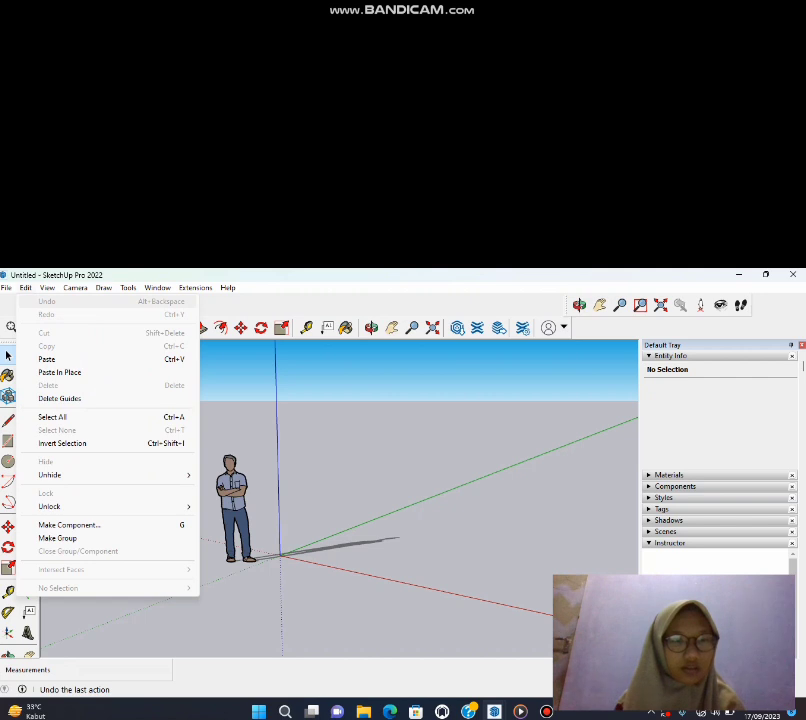
{"action": "key", "text": "Right"}
{"action": "key", "text": "Right"}
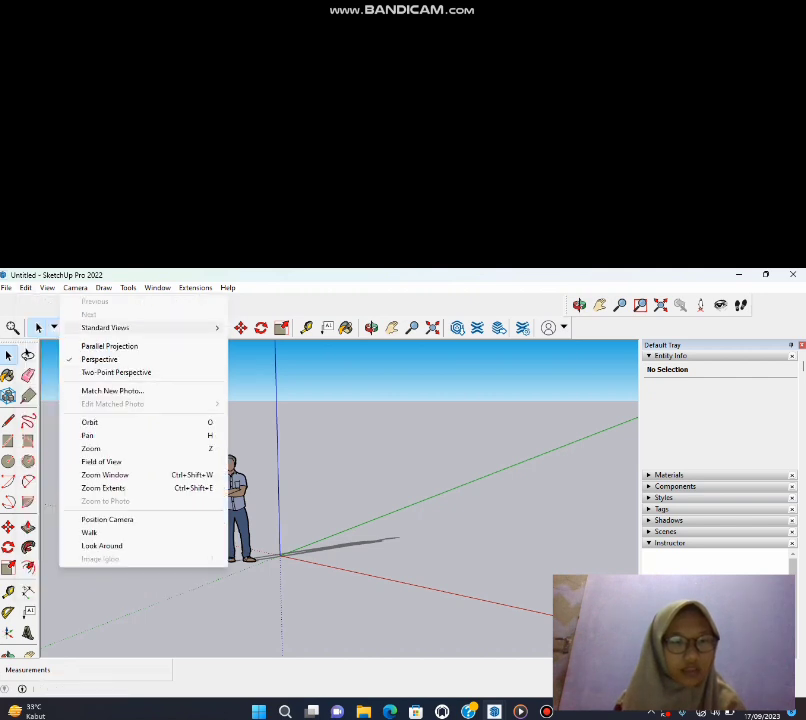
{"action": "key", "text": "Left"}
{"action": "key", "text": "Down"}
{"action": "key", "text": "Down"}
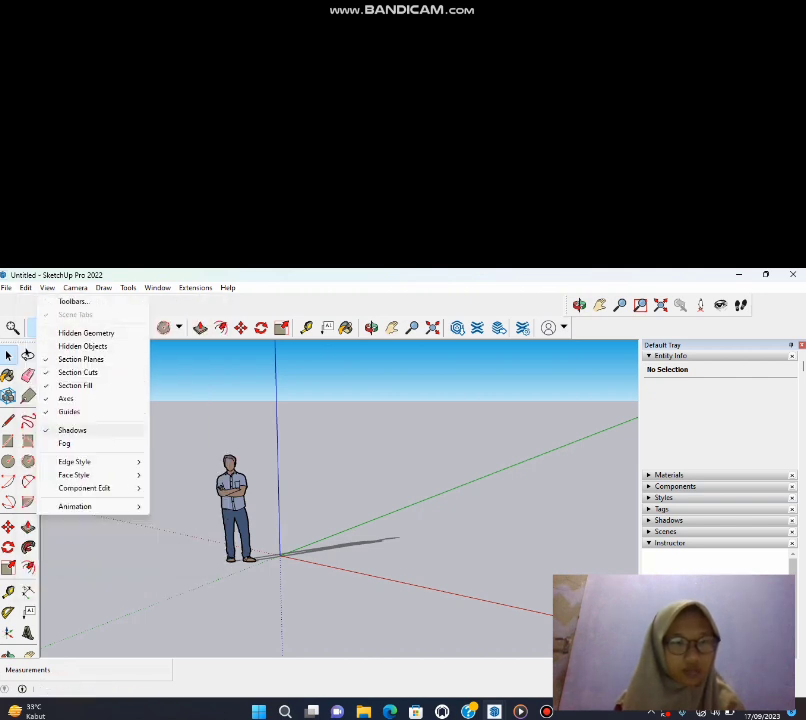
{"action": "key", "text": "Return"}
- Turn the fog effect on and off again
{"action": "left_click", "coordinate": [47, 288]}
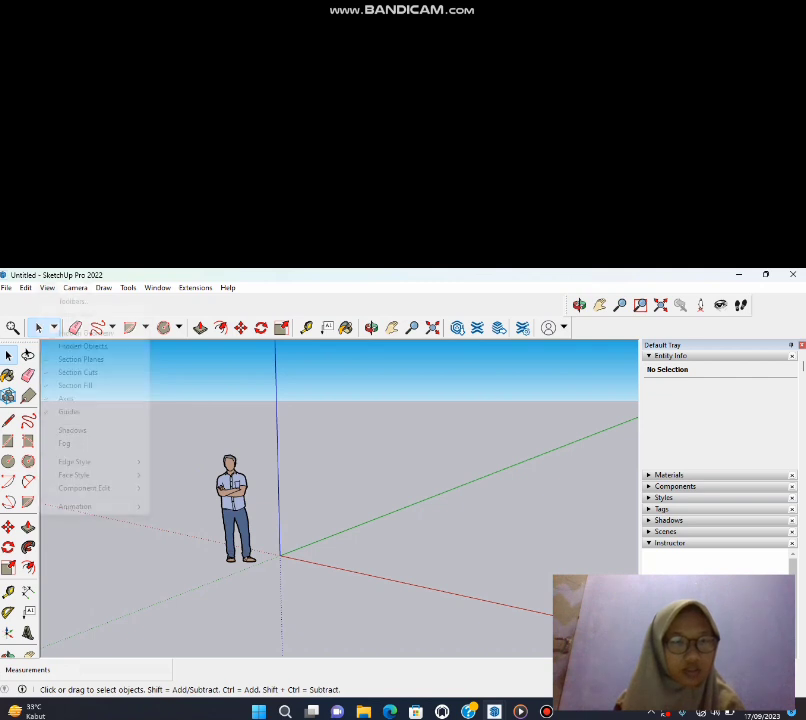
{"action": "left_click", "coordinate": [65, 443]}
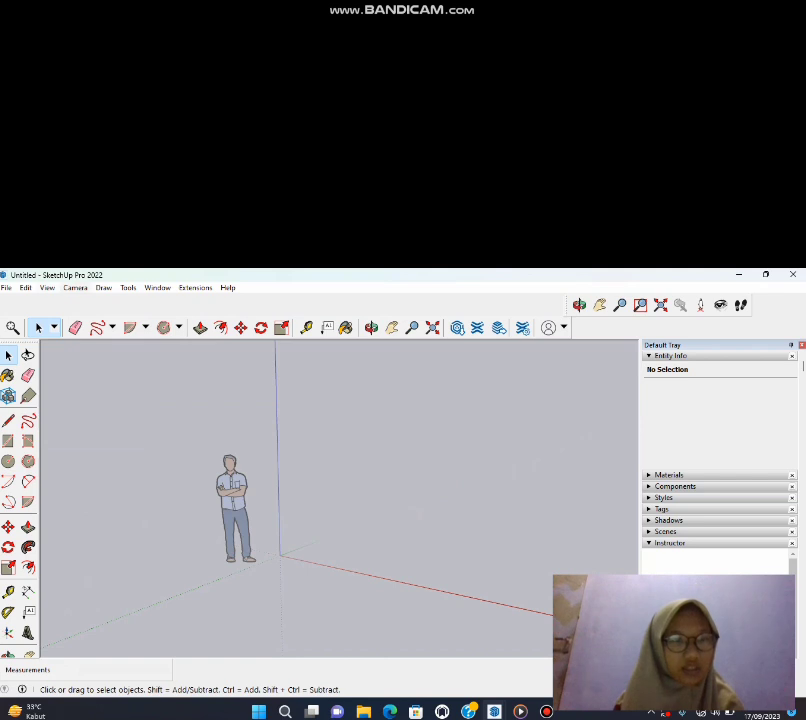
{"action": "key", "text": "alt+v"}
{"action": "key", "text": "Return"}
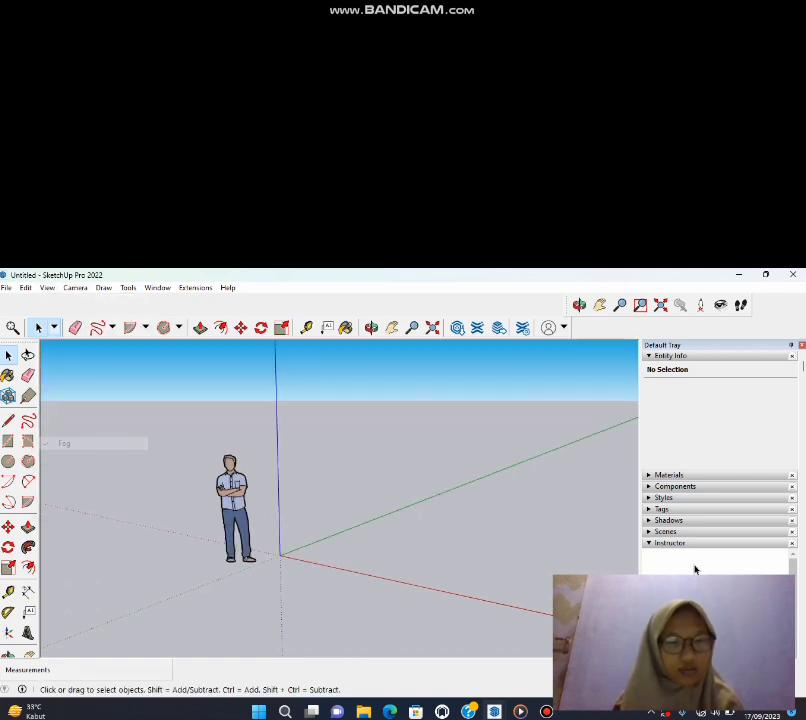
- Look through the Edge Style, Face Style and Component Edit display options
{"action": "key", "text": "alt+v"}
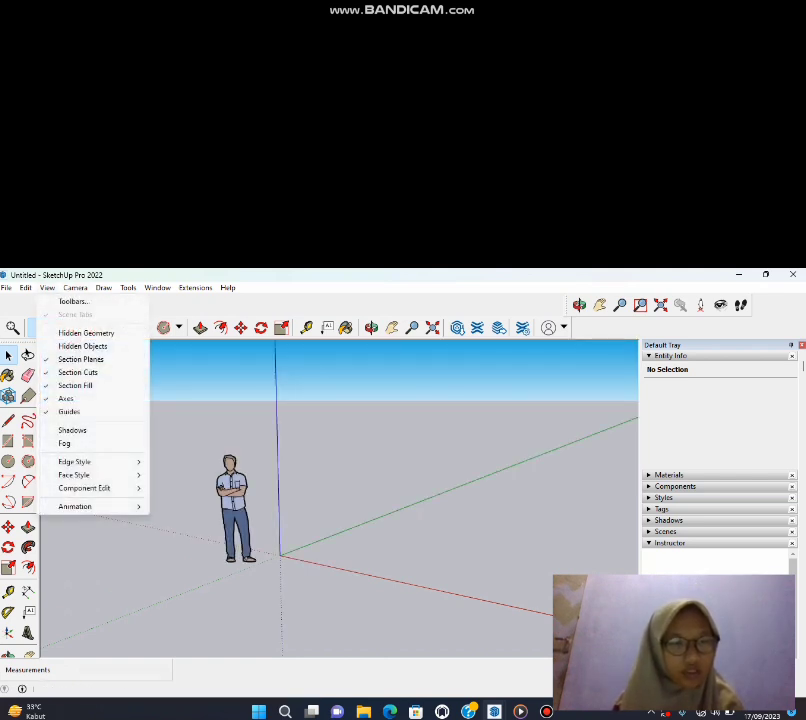
{"action": "key", "text": "Down"}
{"action": "key", "text": "Right"}
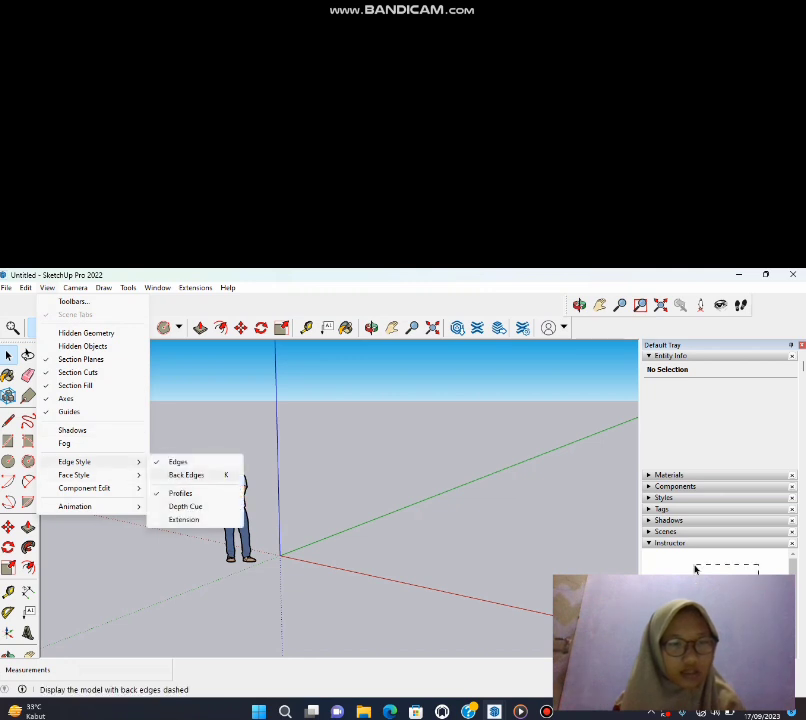
{"action": "key", "text": "Left"}
{"action": "key", "text": "Down"}
{"action": "key", "text": "Right"}
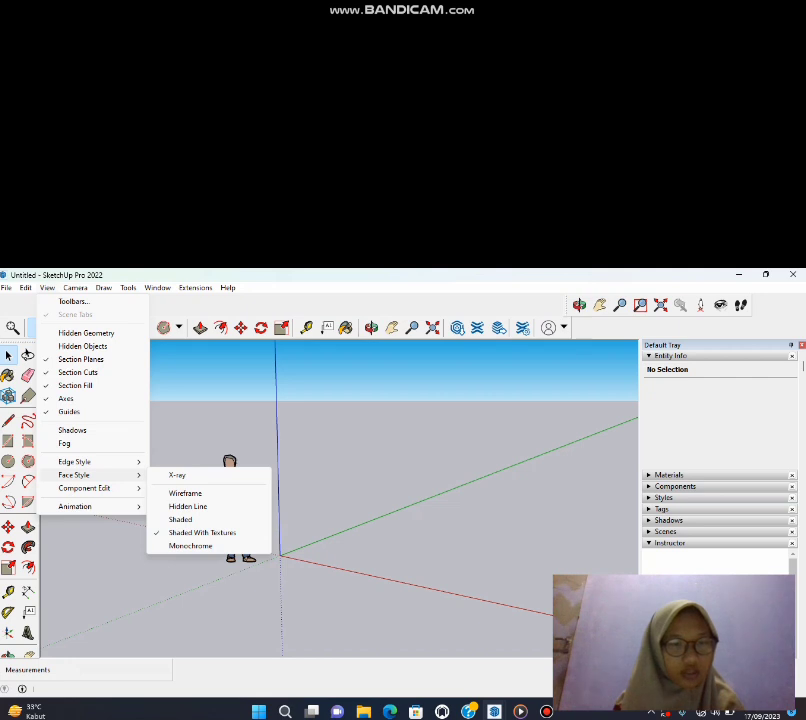
{"action": "key", "text": "Left"}
{"action": "key", "text": "Down"}
{"action": "key", "text": "Right"}
- Add an animation scene of the current view, saving the style changes as a new style
{"action": "key", "text": "Left"}
{"action": "key", "text": "Down"}
{"action": "key", "text": "Right"}
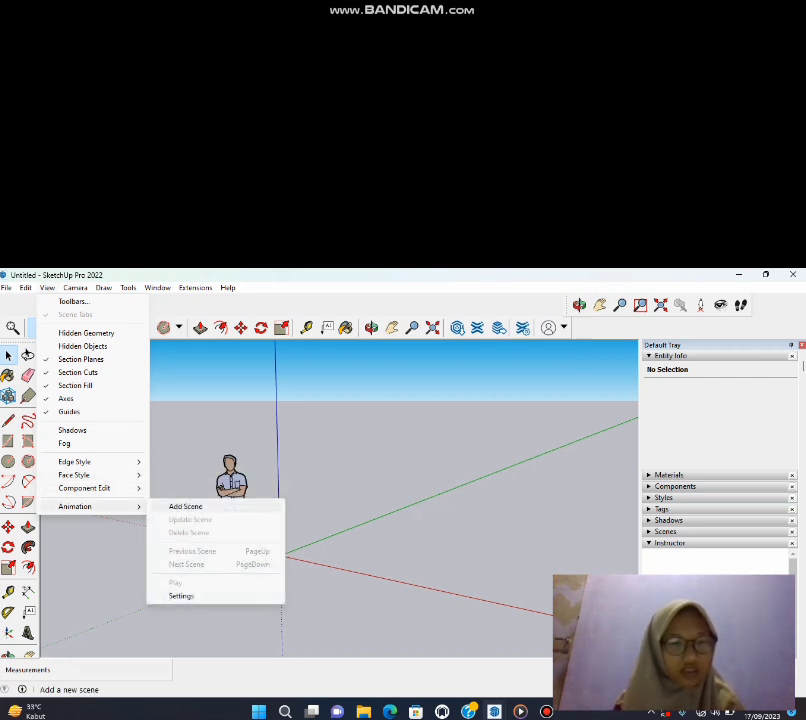
{"action": "key", "text": "Return"}
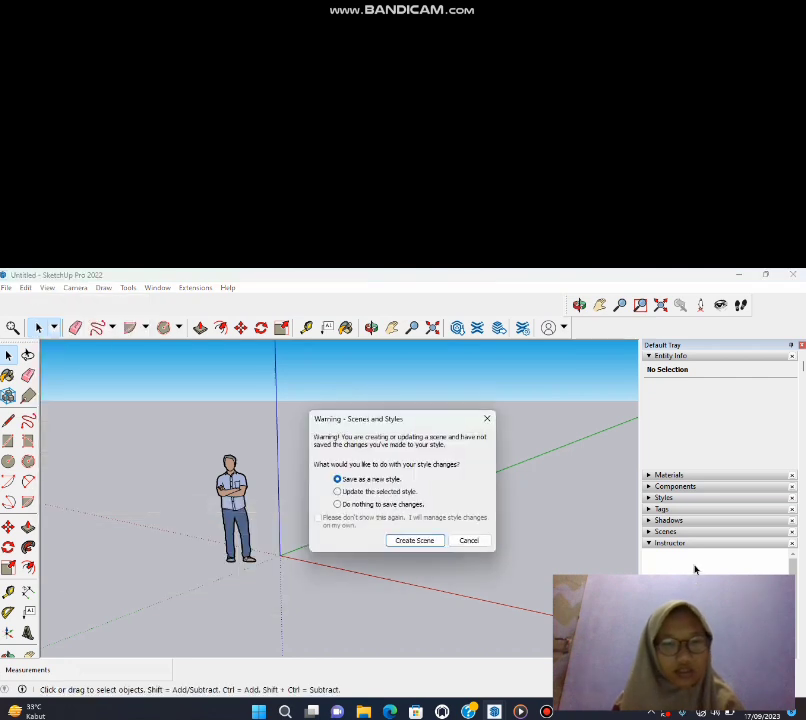
{"action": "key", "text": "Return"}
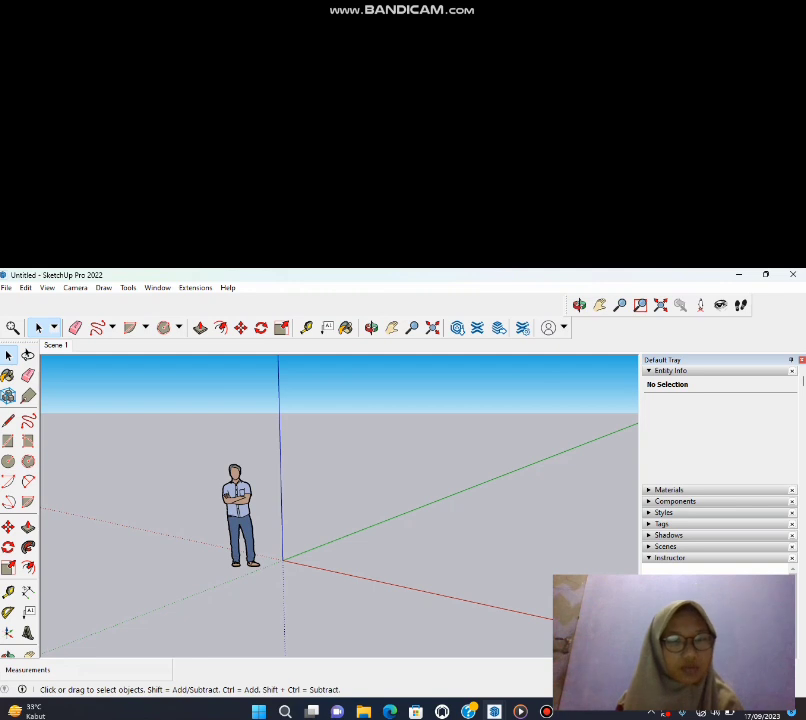
- Browse the standard camera views and switch to the Top view of the model
{"action": "key", "text": "alt+v"}
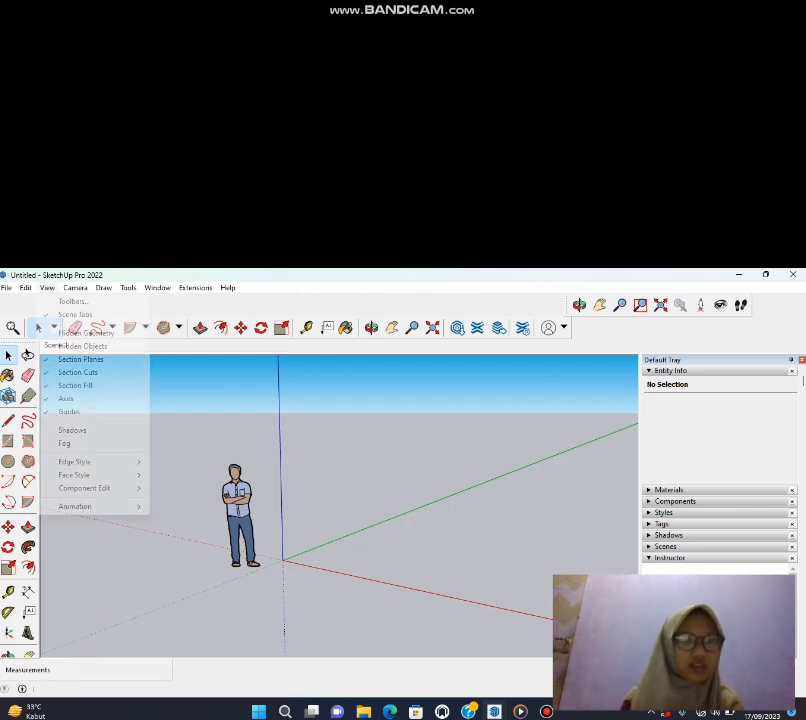
{"action": "key", "text": "Right"}
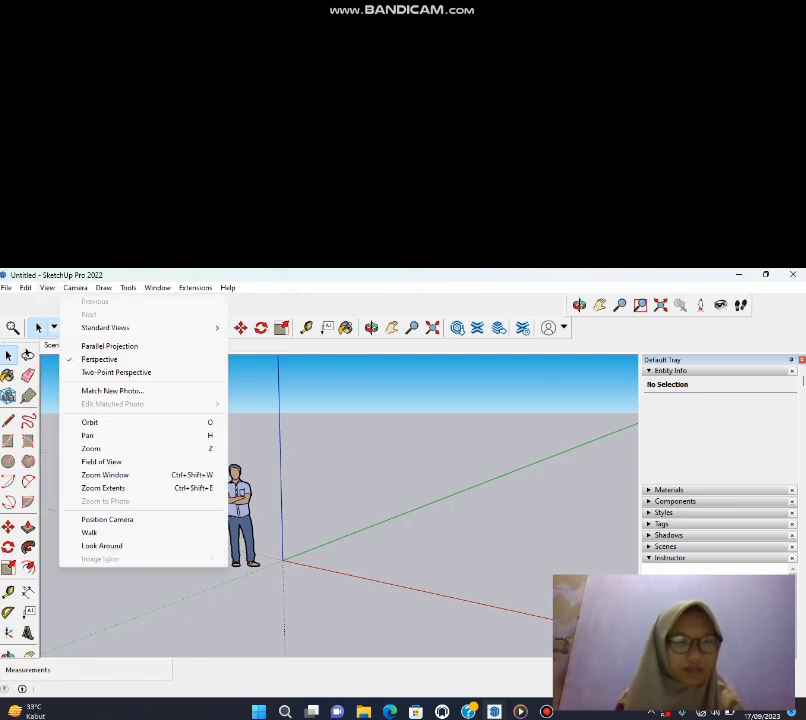
{"action": "key", "text": "Down"}
{"action": "key", "text": "Right"}
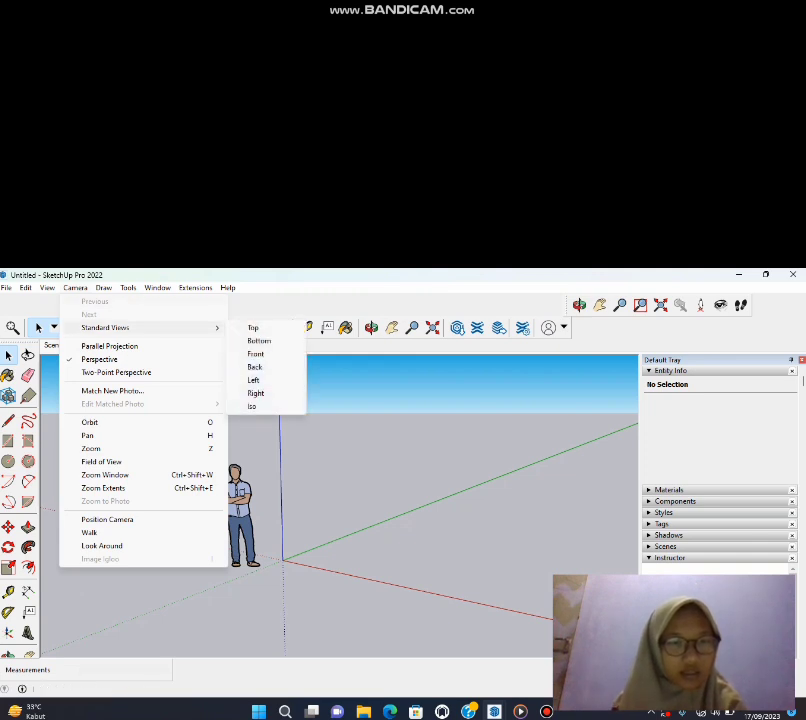
{"action": "key", "text": "Down"}
{"action": "key", "text": "Down"}
{"action": "key", "text": "Down"}
{"action": "key", "text": "Down"}
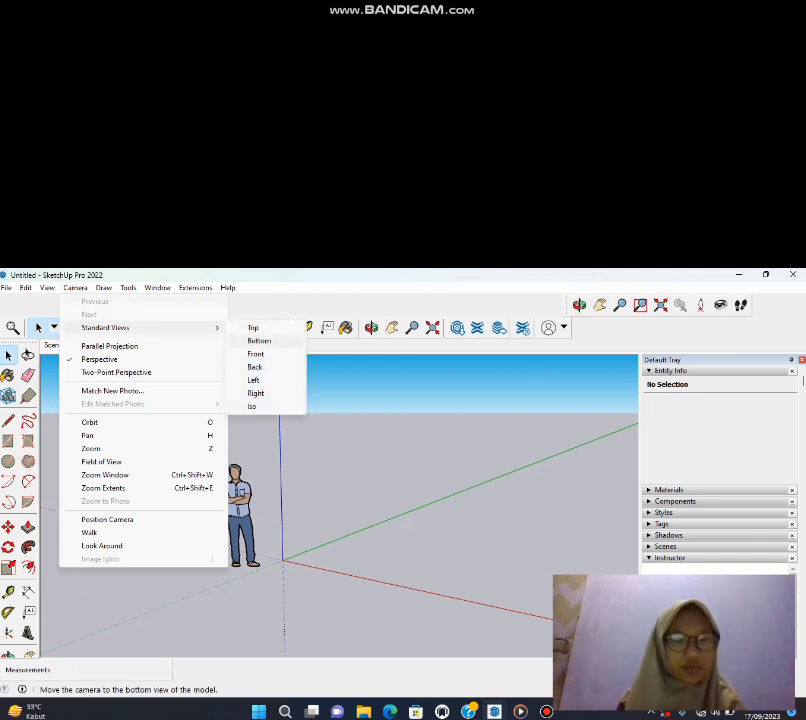
{"action": "key", "text": "Up"}
{"action": "key", "text": "Up"}
{"action": "key", "text": "Up"}
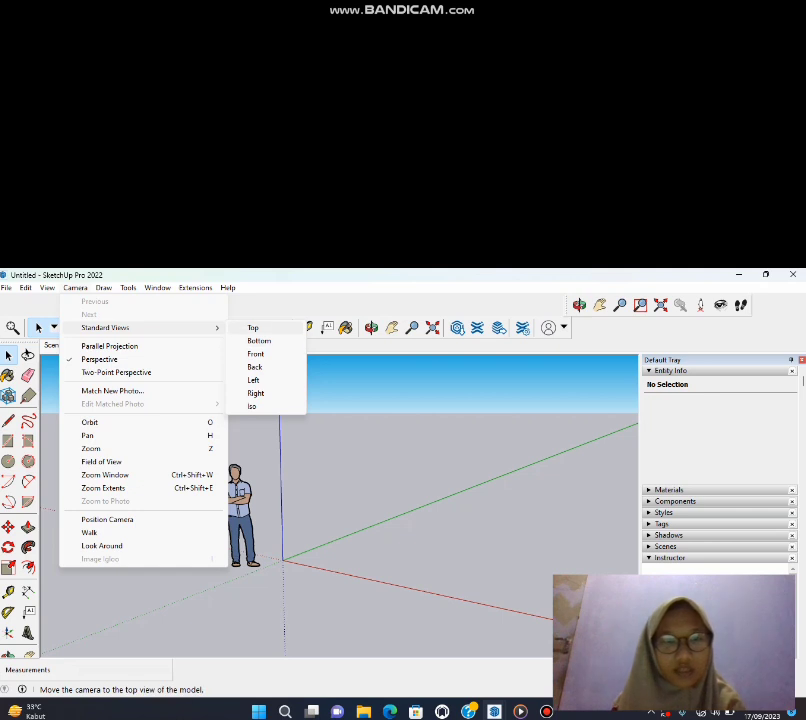
{"action": "key", "text": "Return"}
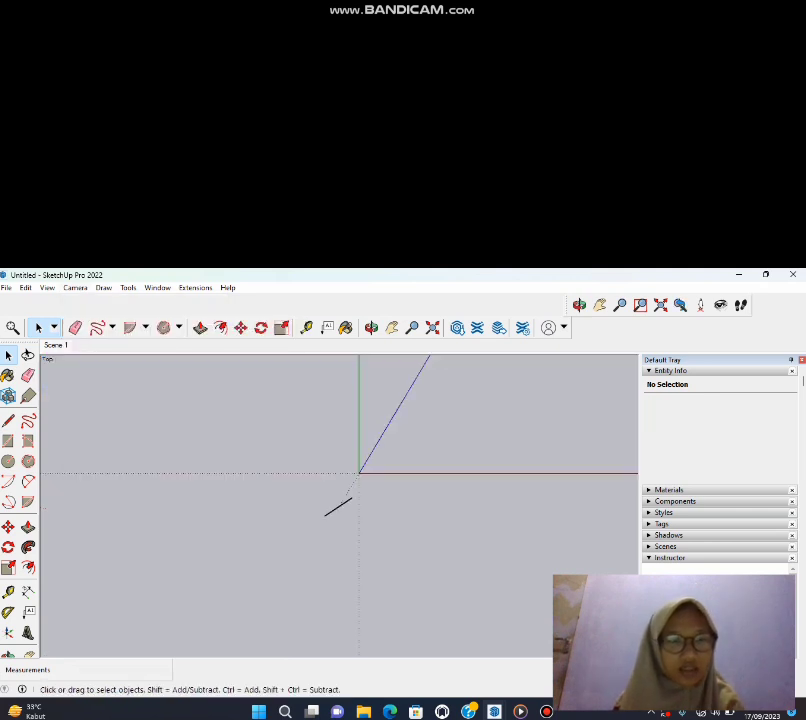
- Switch the camera to the standard Bottom view
{"action": "key", "text": "alt+c"}
{"action": "key", "text": "Down"}
{"action": "key", "text": "Down"}
{"action": "key", "text": "Down"}
{"action": "key", "text": "Right"}
{"action": "key", "text": "Down"}
{"action": "key", "text": "Down"}
{"action": "key", "text": "Return"}
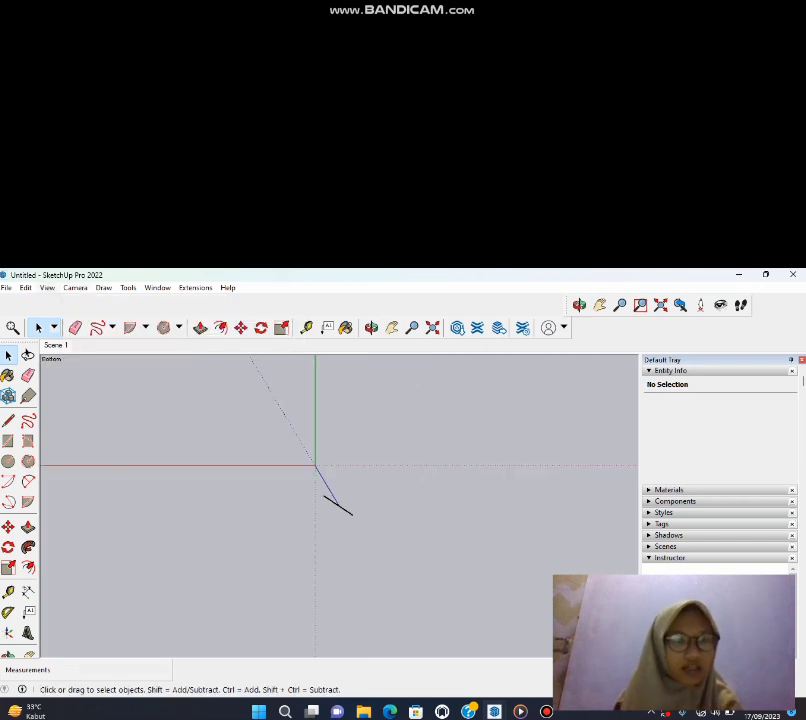
{"action": "key", "text": "alt+c"}
{"action": "key", "text": "Down"}
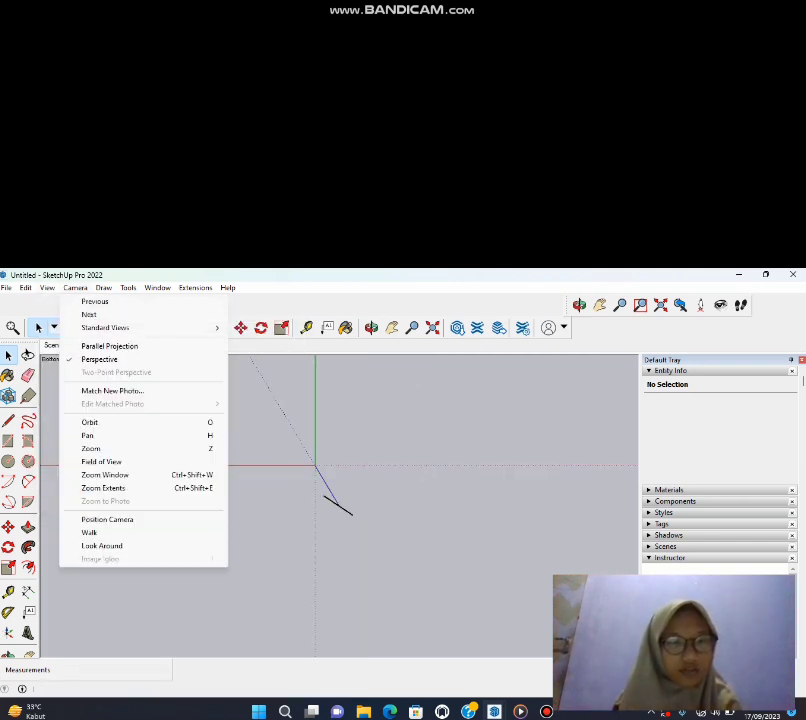
{"action": "key", "text": "Left"}
{"action": "key", "text": "Down"}
{"action": "key", "text": "Down"}
{"action": "key", "text": "Down"}
{"action": "key", "text": "Down"}
{"action": "key", "text": "Down"}
{"action": "key", "text": "Down"}
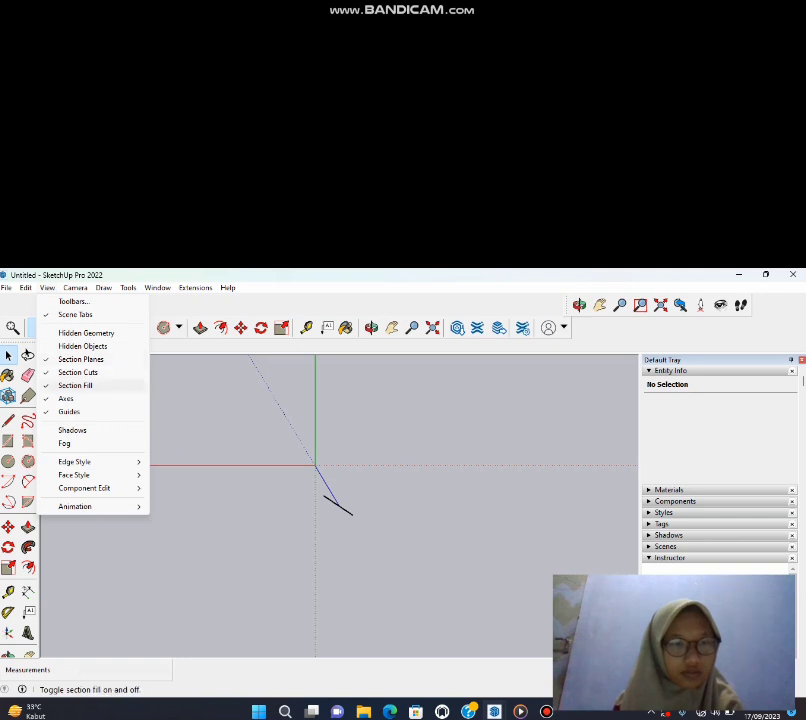
- Switch the camera to the standard Front view
{"action": "key", "text": "Right"}
{"action": "key", "text": "Up"}
{"action": "key", "text": "Up"}
{"action": "key", "text": "Up"}
{"action": "key", "text": "Up"}
{"action": "key", "text": "Up"}
{"action": "key", "text": "Up"}
{"action": "key", "text": "Up"}
{"action": "key", "text": "Up"}
{"action": "key", "text": "Up"}
{"action": "key", "text": "Up"}
{"action": "key", "text": "Up"}
{"action": "key", "text": "Up"}
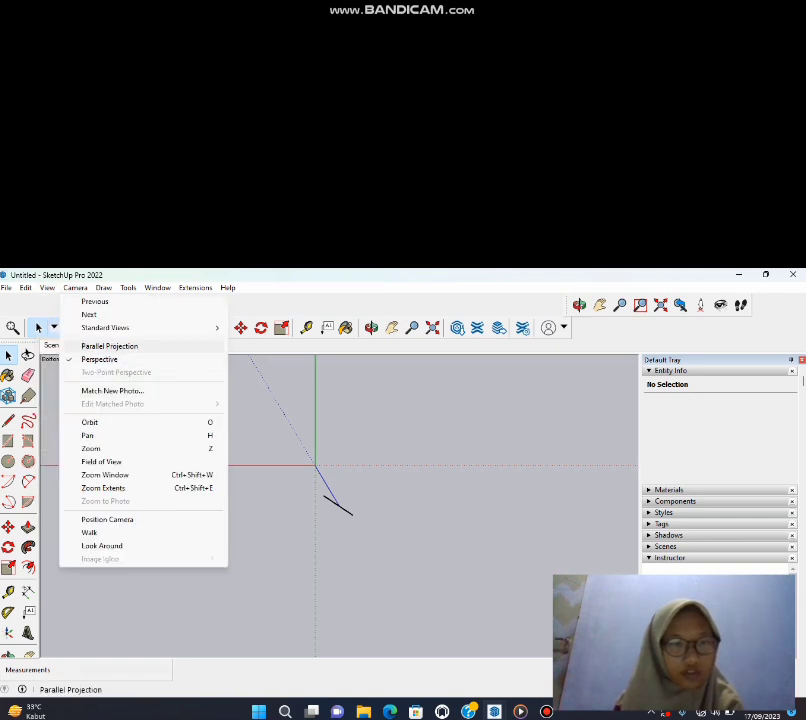
{"action": "key", "text": "Right"}
{"action": "key", "text": "Down"}
{"action": "key", "text": "Down"}
{"action": "key", "text": "Down"}
{"action": "key", "text": "Up"}
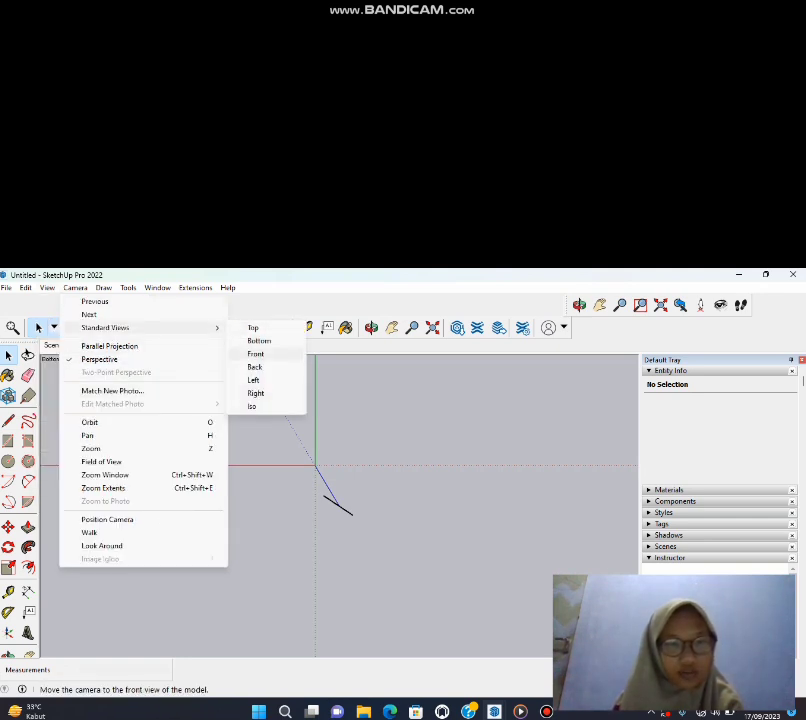
{"action": "key", "text": "Return"}
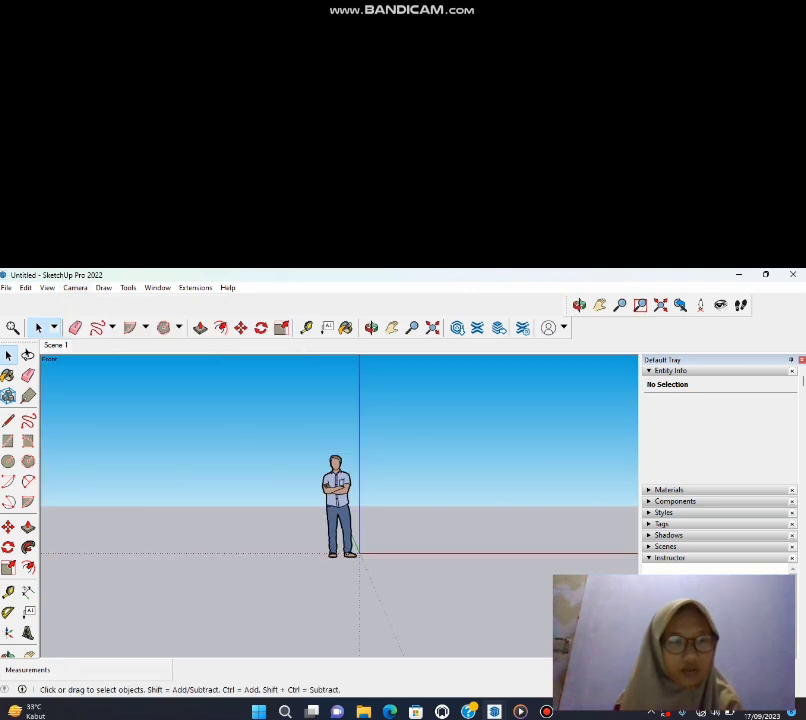
- Switch the camera to the standard Back view
{"action": "key", "text": "alt+c"}
{"action": "key", "text": "Right"}
{"action": "key", "text": "Left"}
{"action": "key", "text": "Down"}
{"action": "key", "text": "Down"}
{"action": "key", "text": "Down"}
{"action": "key", "text": "Up"}
{"action": "key", "text": "Right"}
{"action": "key", "text": "Down"}
{"action": "key", "text": "Down"}
{"action": "key", "text": "Down"}
{"action": "key", "text": "Return"}
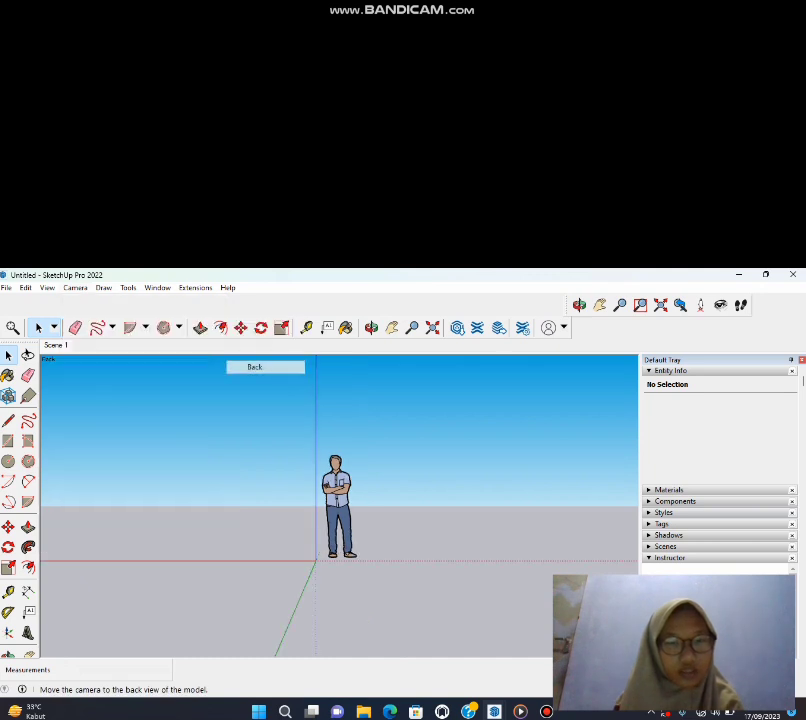
- Switch the camera to the standard Left view
{"action": "key", "text": "alt+c"}
{"action": "key", "text": "Down"}
{"action": "key", "text": "Down"}
{"action": "key", "text": "Down"}
{"action": "key", "text": "Down"}
{"action": "key", "text": "Down"}
{"action": "key", "text": "Up"}
{"action": "key", "text": "Up"}
{"action": "key", "text": "Up"}
{"action": "key", "text": "Right"}
{"action": "key", "text": "Down"}
{"action": "key", "text": "Down"}
{"action": "key", "text": "Down"}
{"action": "key", "text": "Down"}
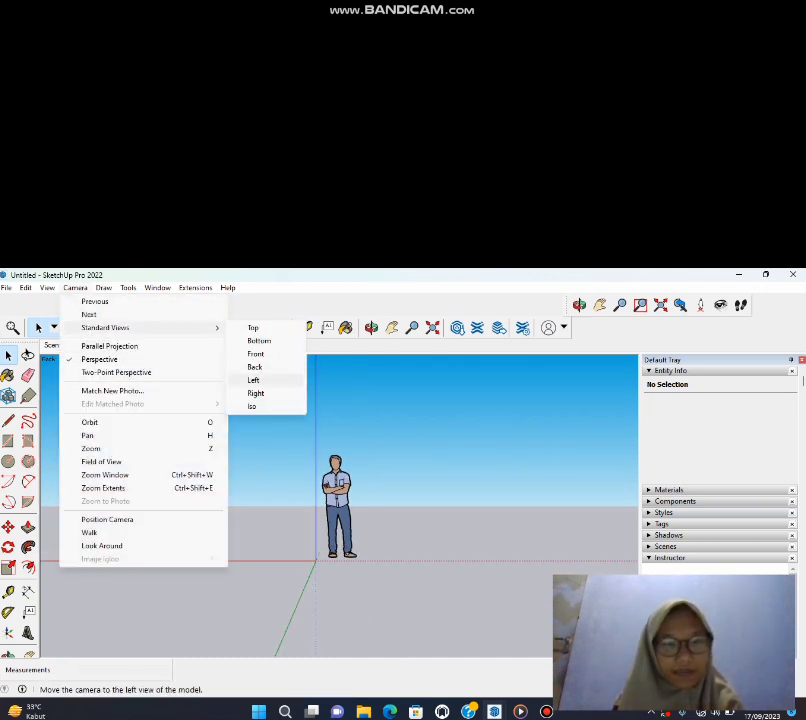
{"action": "key", "text": "Return"}
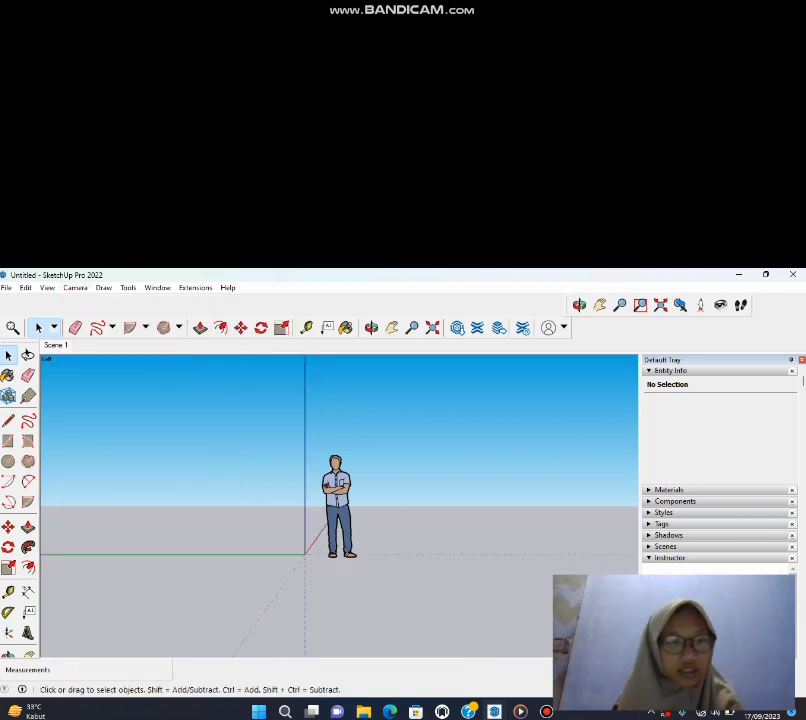
- Switch the camera to the standard Right view
{"action": "left_click", "coordinate": [75, 288]}
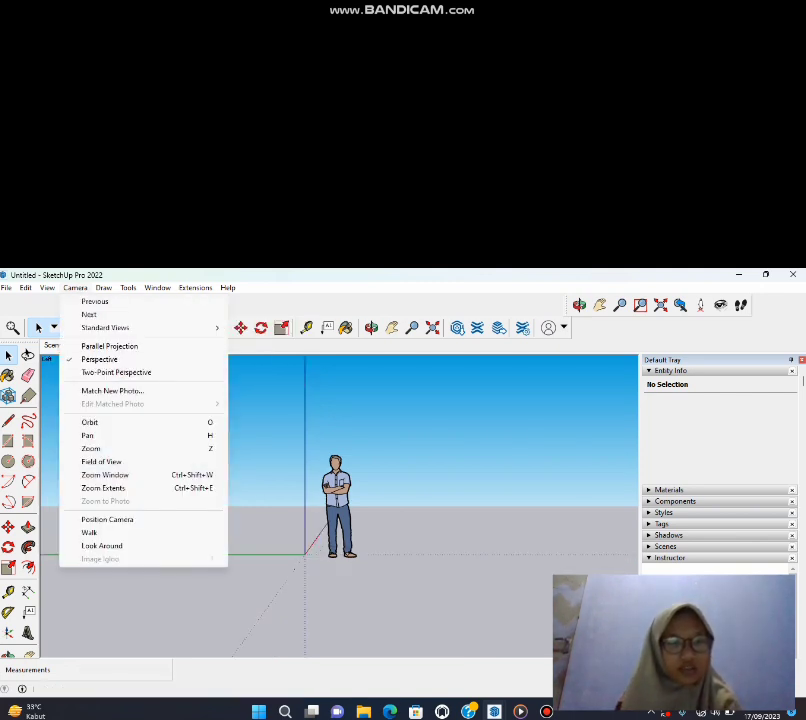
{"action": "key", "text": "Down"}
{"action": "key", "text": "Down"}
{"action": "key", "text": "Down"}
{"action": "key", "text": "Right"}
{"action": "key", "text": "Down"}
{"action": "key", "text": "Down"}
{"action": "key", "text": "Down"}
{"action": "key", "text": "Down"}
{"action": "key", "text": "Down"}
{"action": "key", "text": "Return"}
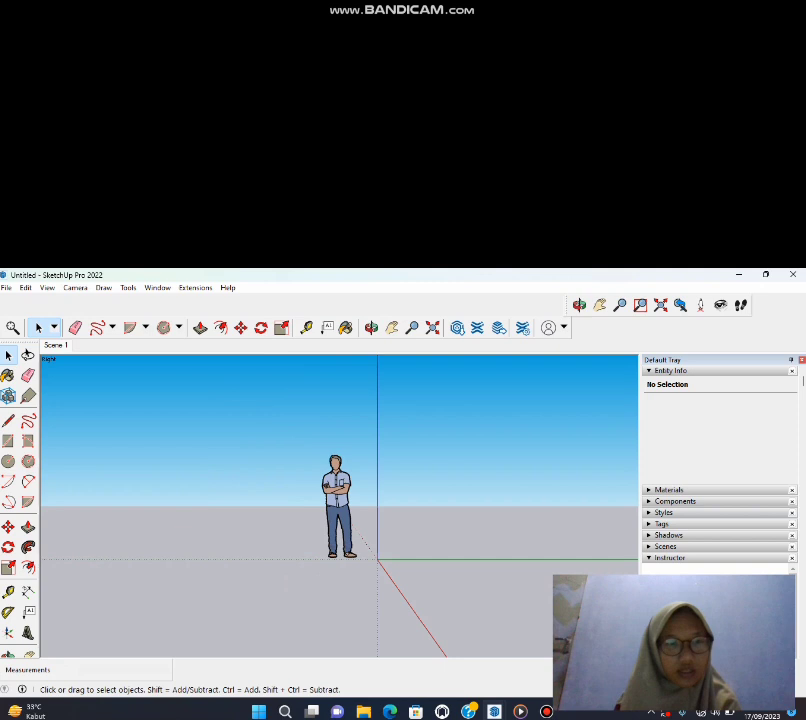
- Switch the camera to the standard Iso view
{"action": "left_click", "coordinate": [75, 288]}
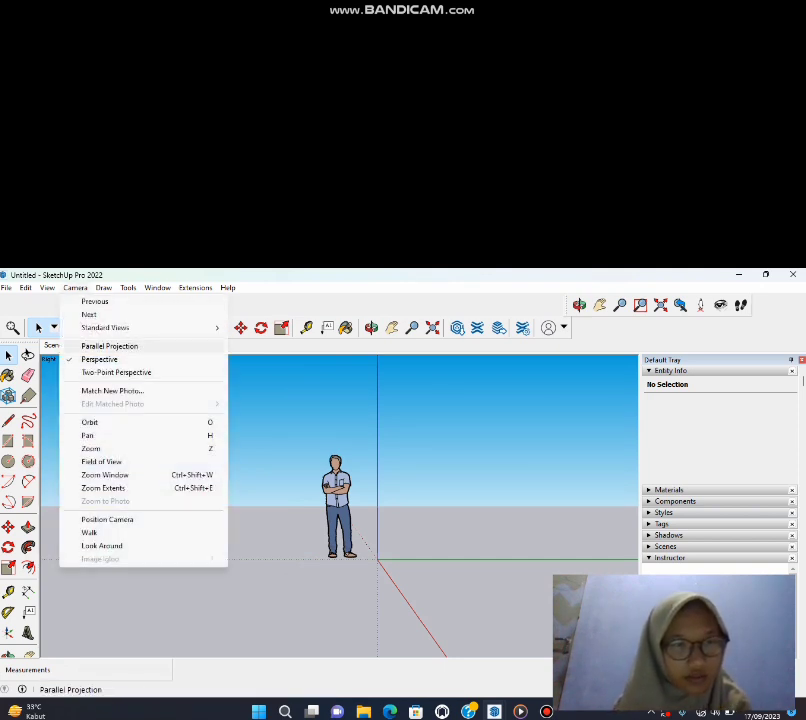
{"action": "mouse_move", "coordinate": [118, 328]}
{"action": "key", "text": "Down"}
{"action": "key", "text": "Return"}
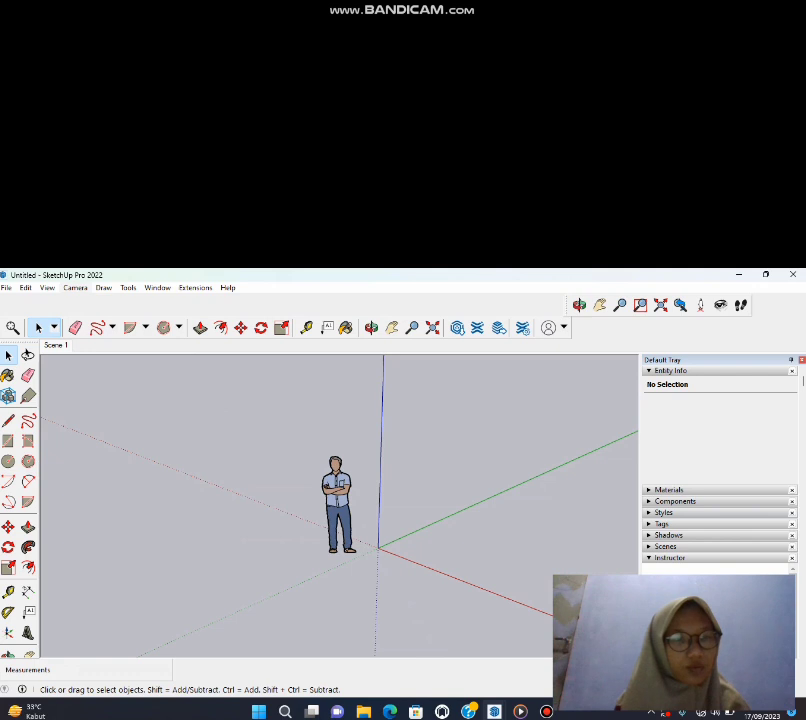
- Switch the camera to two-point perspective and pan until the whole person figure is in view
{"action": "left_click", "coordinate": [75, 288]}
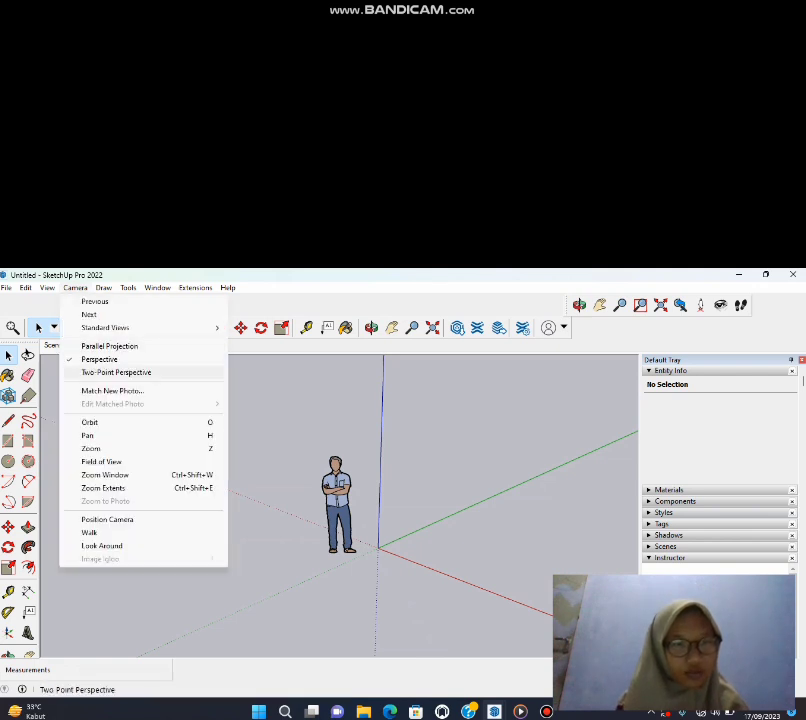
{"action": "left_click", "coordinate": [116, 372]}
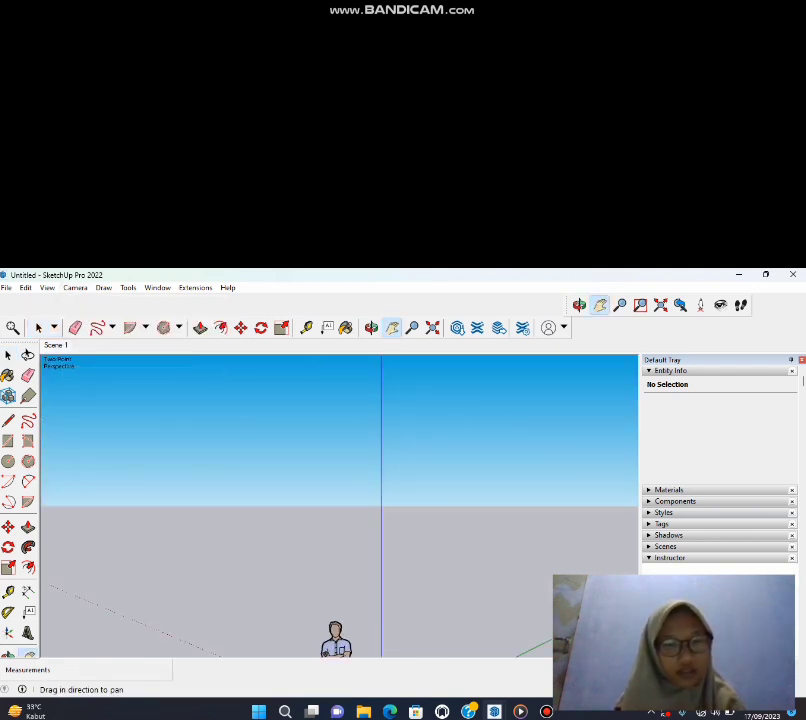
{"action": "left_click_drag", "start_coordinate": [335, 625], "coordinate": [265, 507]}
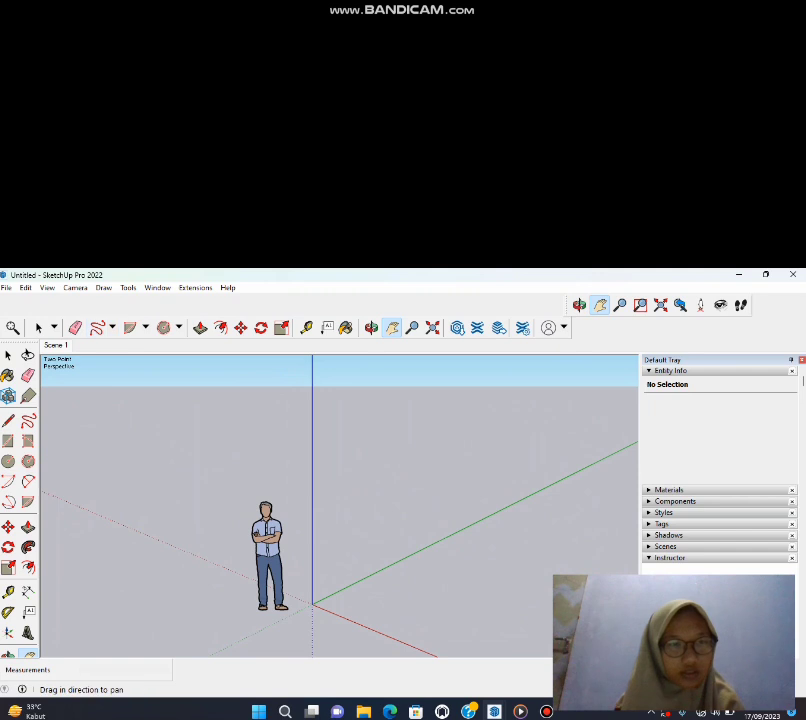
- Turn off two-point perspective and orbit the model to a lower viewing angle near the horizon
{"action": "left_click", "coordinate": [75, 287]}
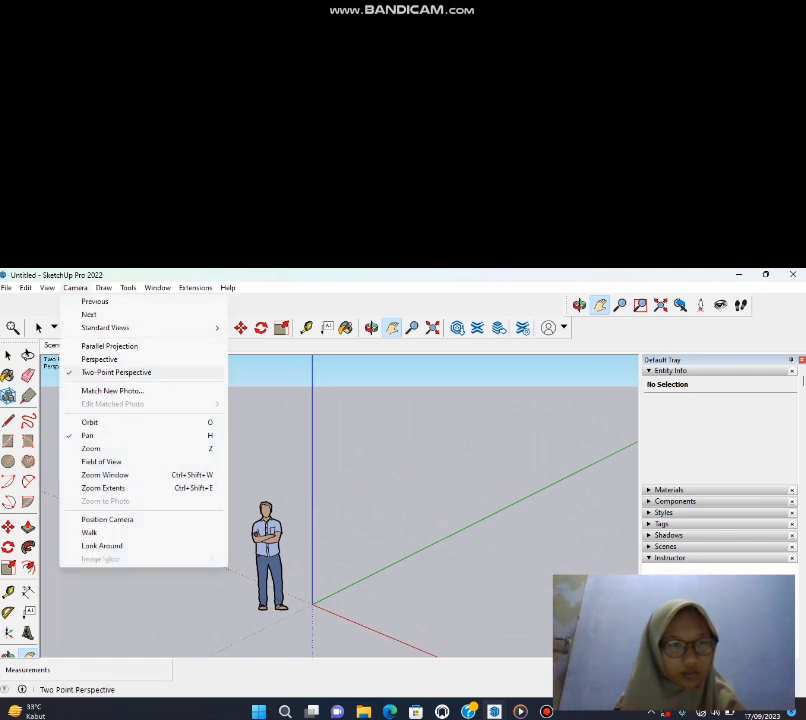
{"action": "left_click", "coordinate": [116, 372]}
{"action": "left_click", "coordinate": [75, 287]}
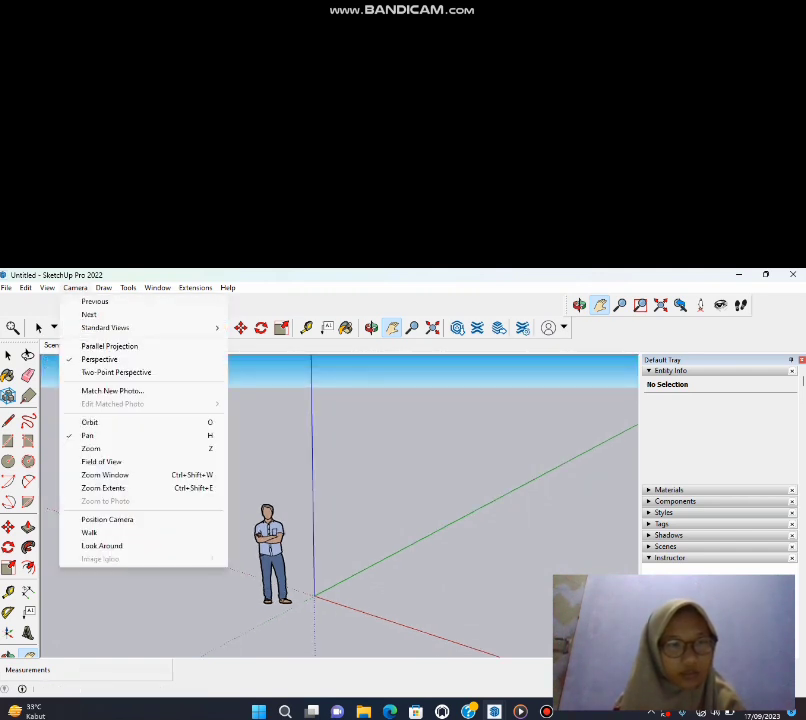
{"action": "left_click", "coordinate": [90, 422]}
{"action": "left_click_drag", "start_coordinate": [300, 480], "coordinate": [300, 430]}
- Pan the view in several directions around the person figure
{"action": "left_click", "coordinate": [75, 287]}
{"action": "left_click", "coordinate": [87, 435]}
{"action": "left_click_drag", "start_coordinate": [300, 450], "coordinate": [329, 395]}
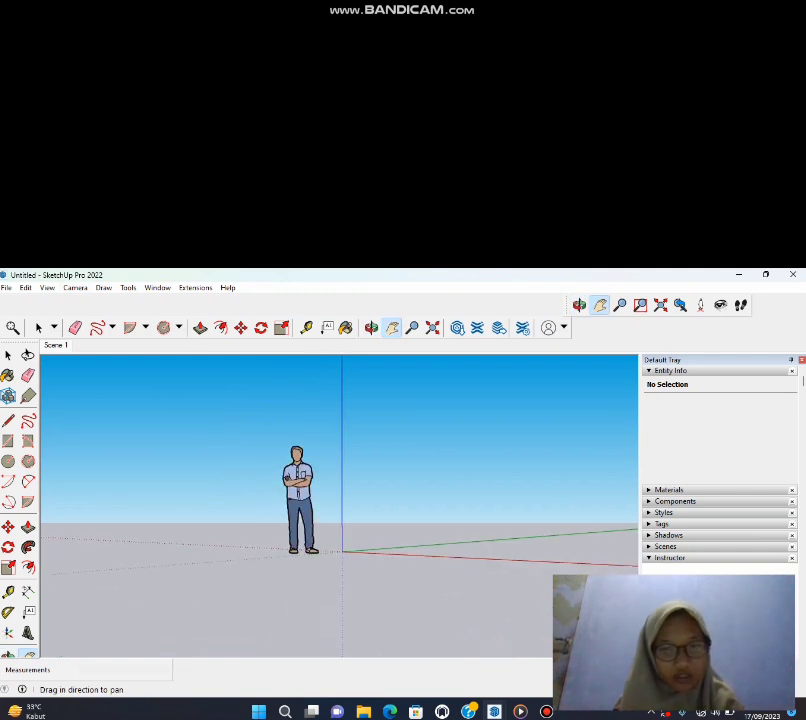
{"action": "left_click_drag", "start_coordinate": [400, 450], "coordinate": [245, 438]}
{"action": "left_click_drag", "start_coordinate": [45, 380], "coordinate": [390, 440]}
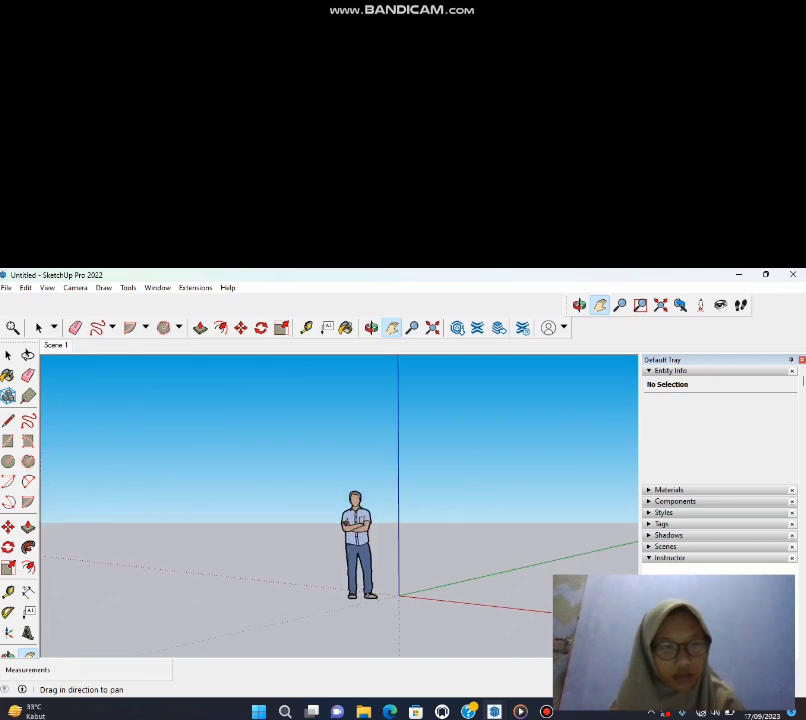
- Zoom in slightly on the person figure with the Zoom tool
{"action": "left_click", "coordinate": [75, 287]}
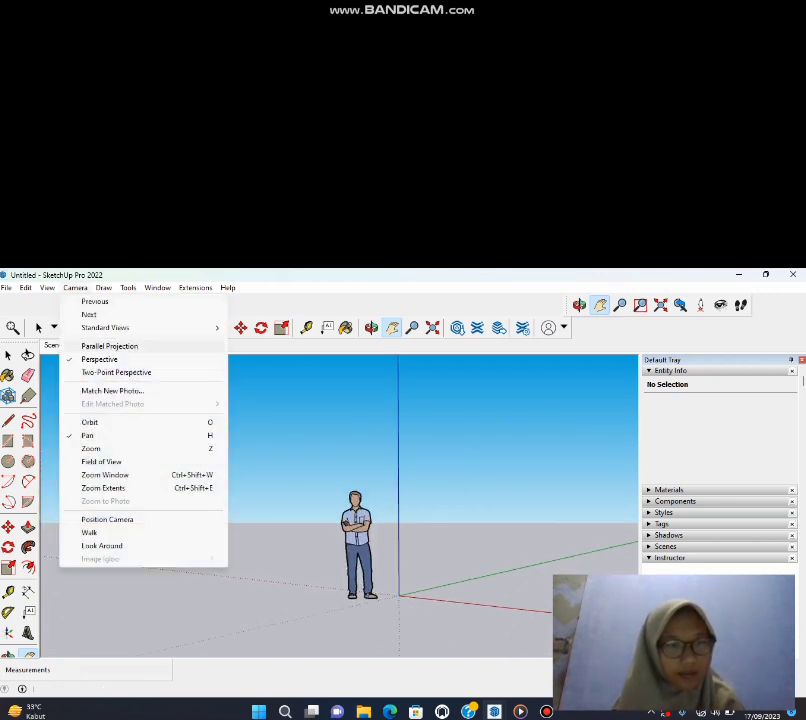
{"action": "left_click", "coordinate": [90, 448]}
{"action": "mouse_move", "coordinate": [340, 520]}
{"action": "left_mouse_down"}
{"action": "mouse_move", "coordinate": [340, 424]}
{"action": "mouse_move", "coordinate": [340, 498]}
{"action": "left_mouse_up"}
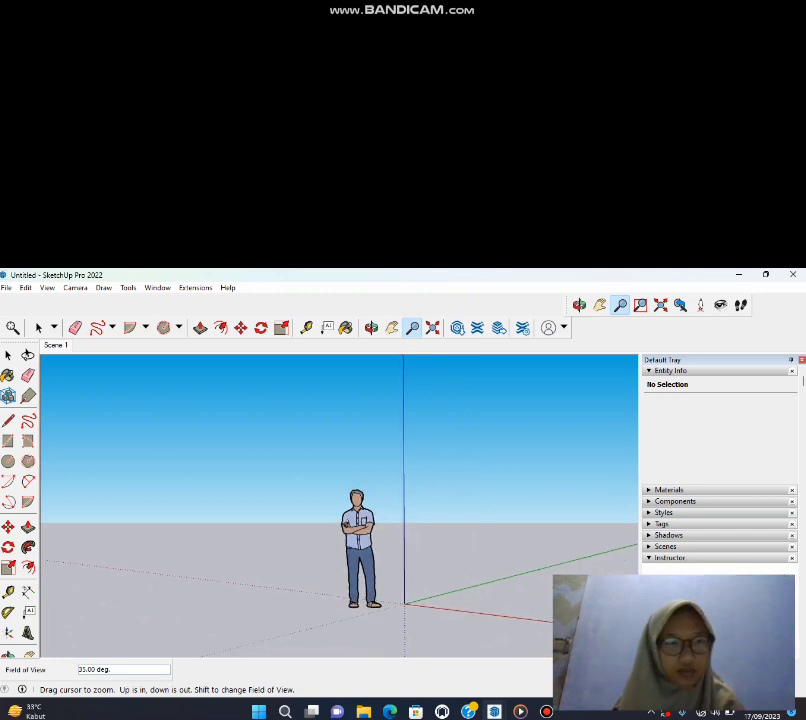
- Widen the camera's field of view to about 40 degrees
{"action": "left_click", "coordinate": [75, 287]}
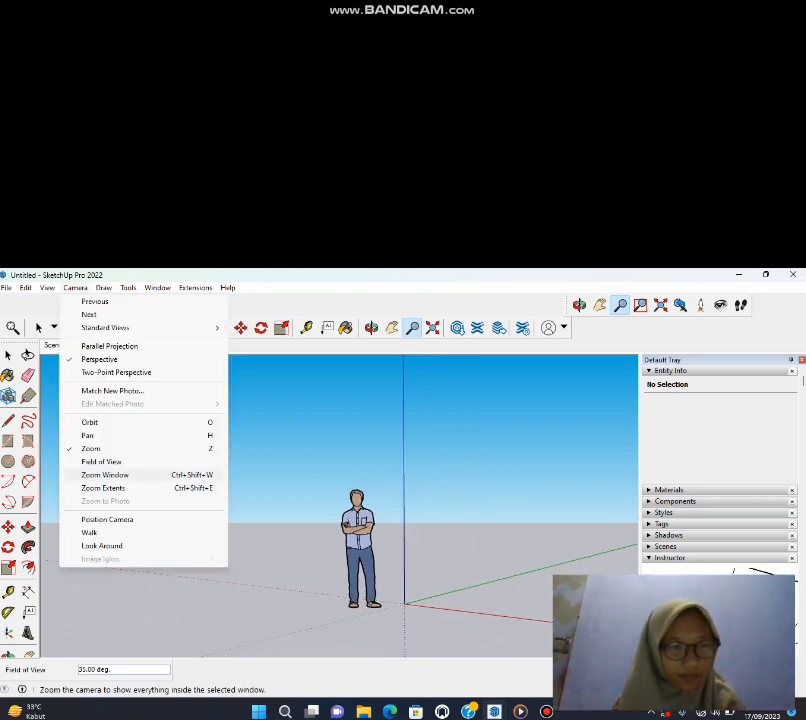
{"action": "left_click", "coordinate": [101, 461]}
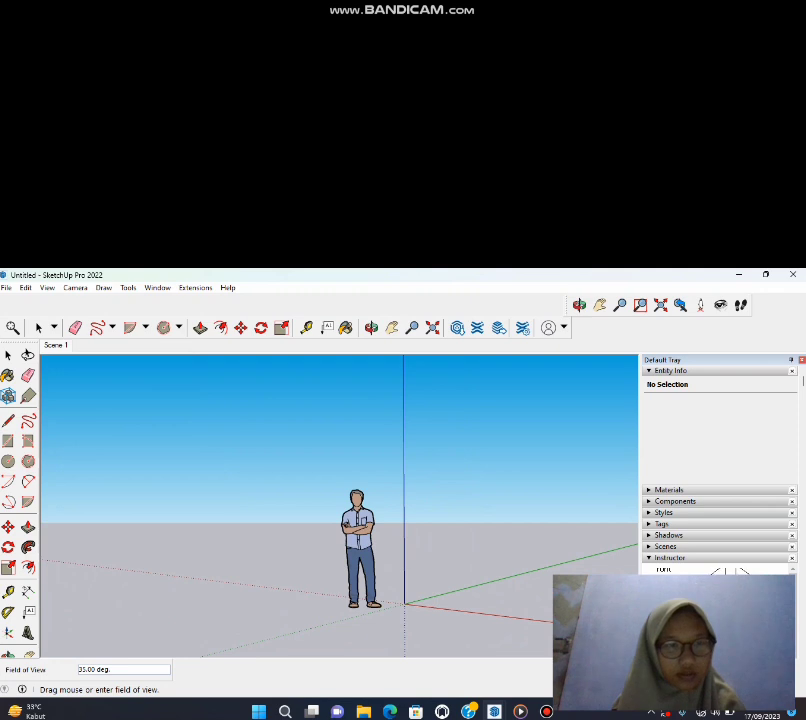
{"action": "mouse_move", "coordinate": [340, 500]}
{"action": "left_mouse_down"}
{"action": "mouse_move", "coordinate": [340, 565]}
{"action": "mouse_move", "coordinate": [340, 497]}
{"action": "mouse_move", "coordinate": [340, 543]}
{"action": "mouse_move", "coordinate": [340, 510]}
{"action": "left_mouse_up"}
- Zoom in on a small window of ground beside the person figure's feet
{"action": "left_click", "coordinate": [75, 288]}
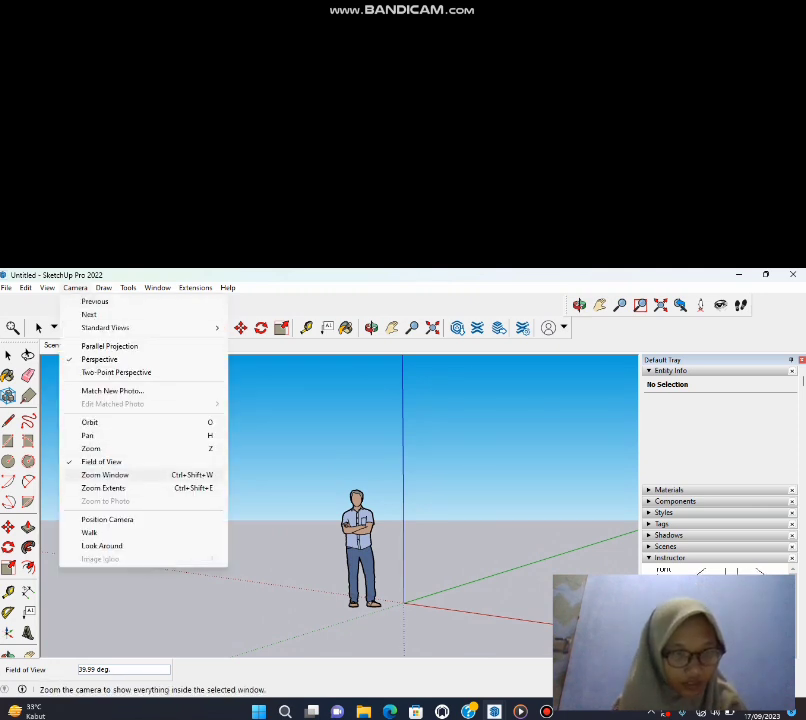
{"action": "left_click", "coordinate": [105, 475]}
{"action": "left_click_drag", "start_coordinate": [281, 574], "coordinate": [219, 608]}
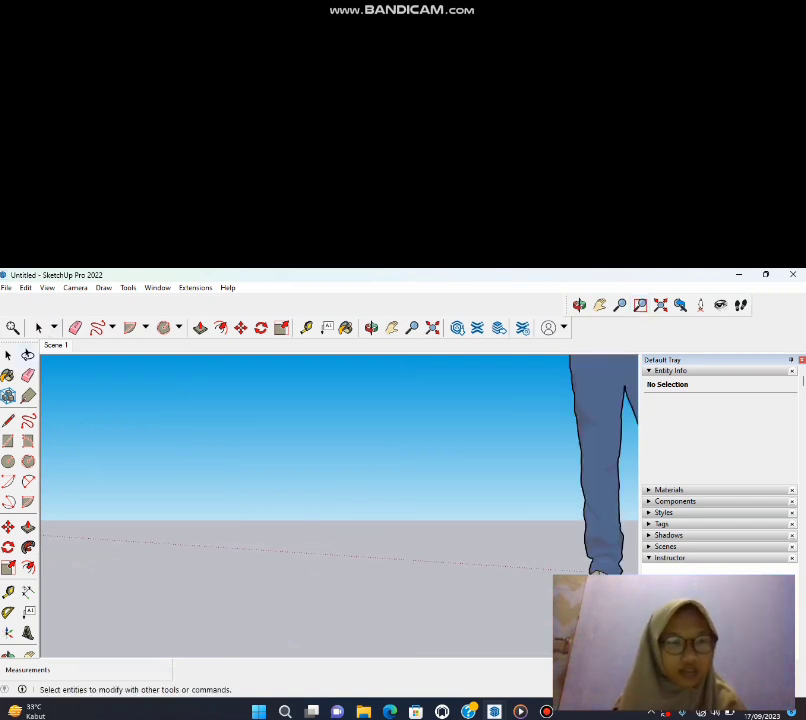
- Zoom to the model's extents so the whole person figure fills the view
{"action": "left_click", "coordinate": [25, 287]}
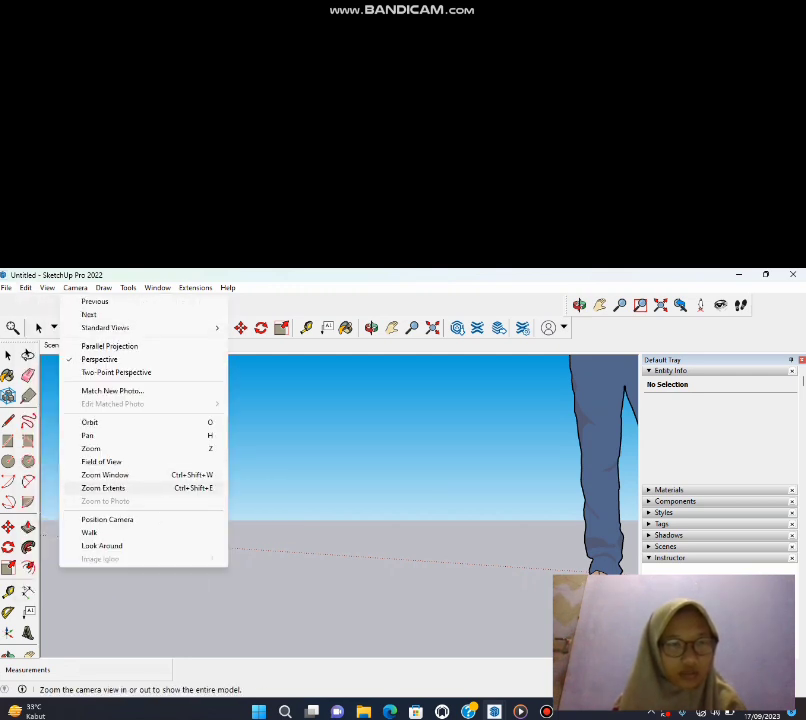
{"action": "left_click", "coordinate": [103, 487]}
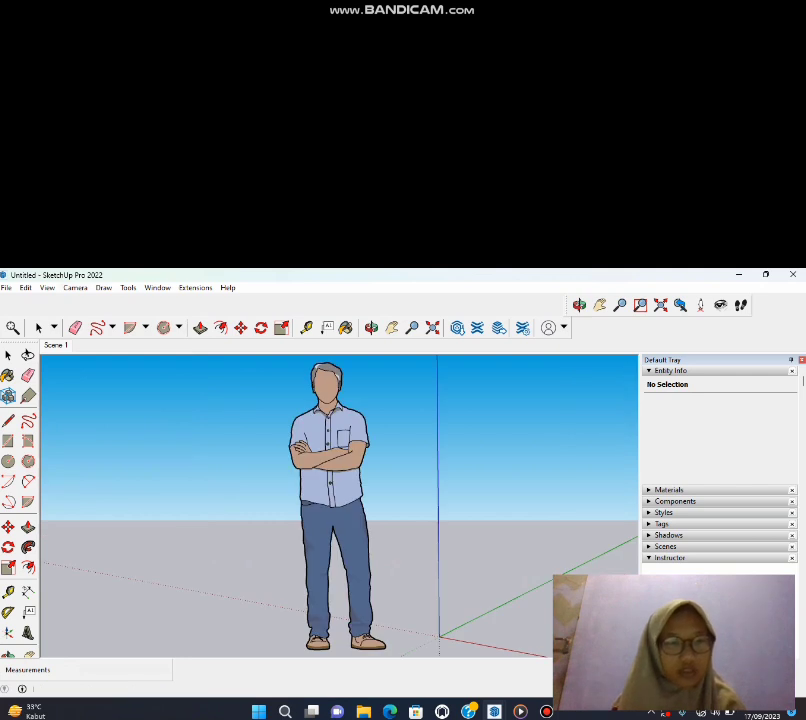
{"action": "key", "text": "alt+c"}
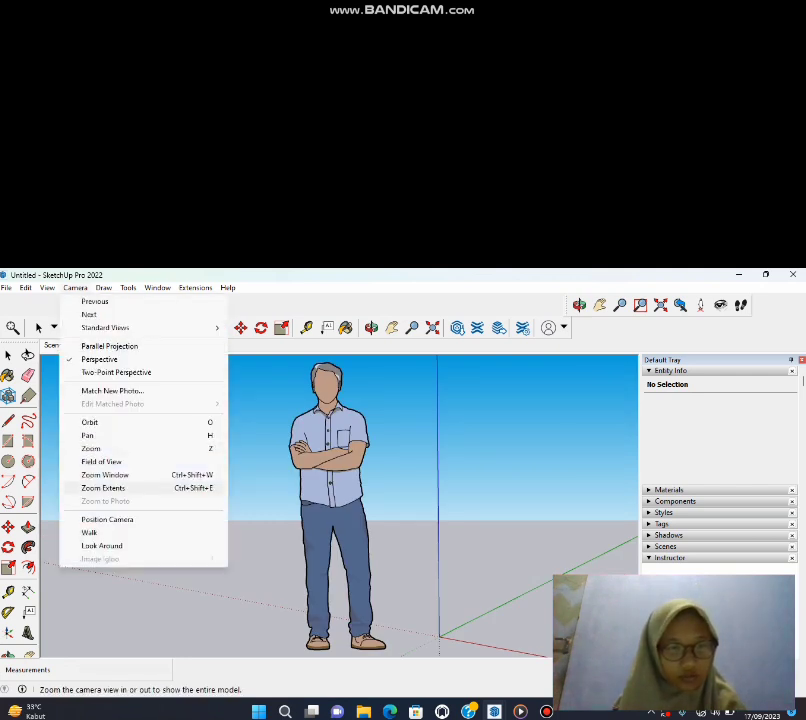
{"action": "key", "text": "Return"}
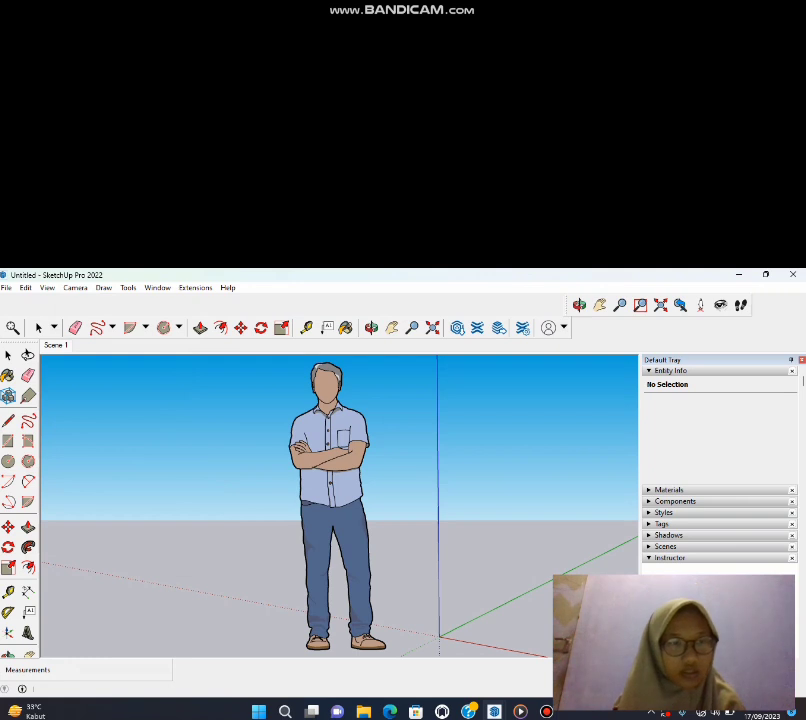
- Place the camera at a point on the person figure's legs with Position Camera
{"action": "key", "text": "alt+c"}
{"action": "key", "text": "Down"}
{"action": "key", "text": "Down"}
{"action": "key", "text": "Down"}
{"action": "key", "text": "Down"}
{"action": "key", "text": "Down"}
{"action": "key", "text": "Down"}
{"action": "key", "text": "Down"}
{"action": "key", "text": "Down"}
{"action": "key", "text": "Down"}
{"action": "key", "text": "Down"}
{"action": "key", "text": "Down"}
{"action": "key", "text": "Down"}
{"action": "key", "text": "Down"}
{"action": "key", "text": "Down"}
{"action": "key", "text": "Down"}
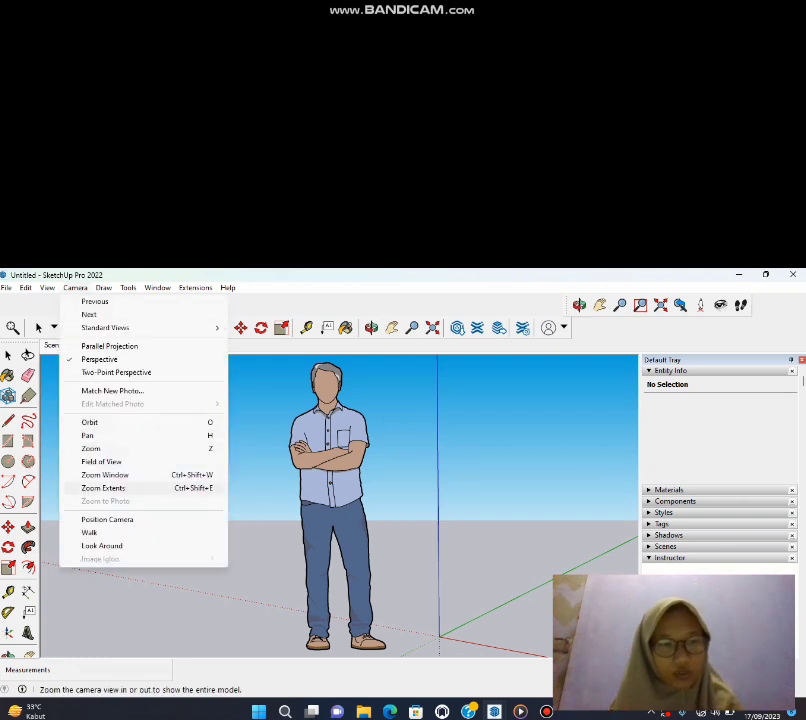
{"action": "key", "text": "Up"}
{"action": "key", "text": "Down"}
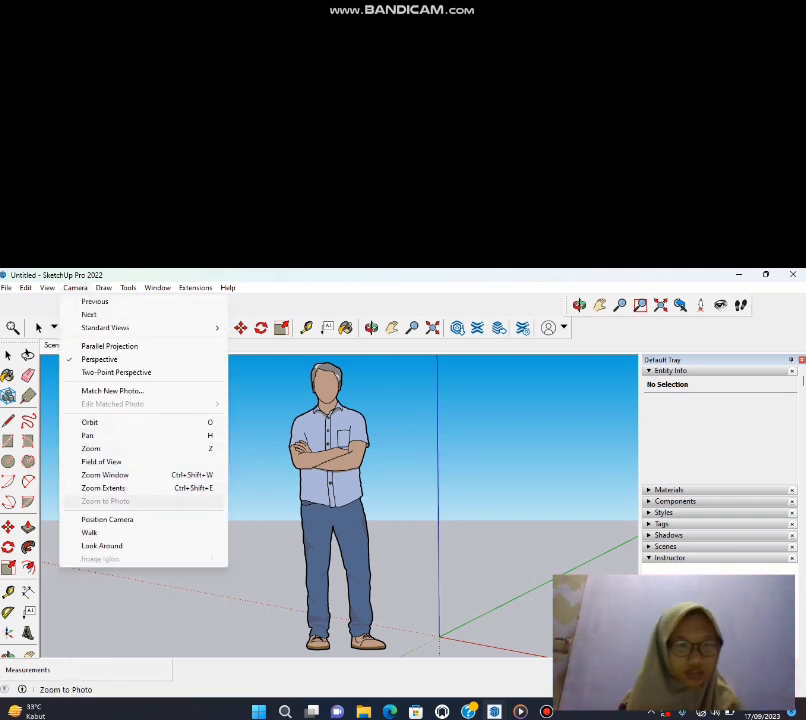
{"action": "key", "text": "Down"}
{"action": "key", "text": "Return"}
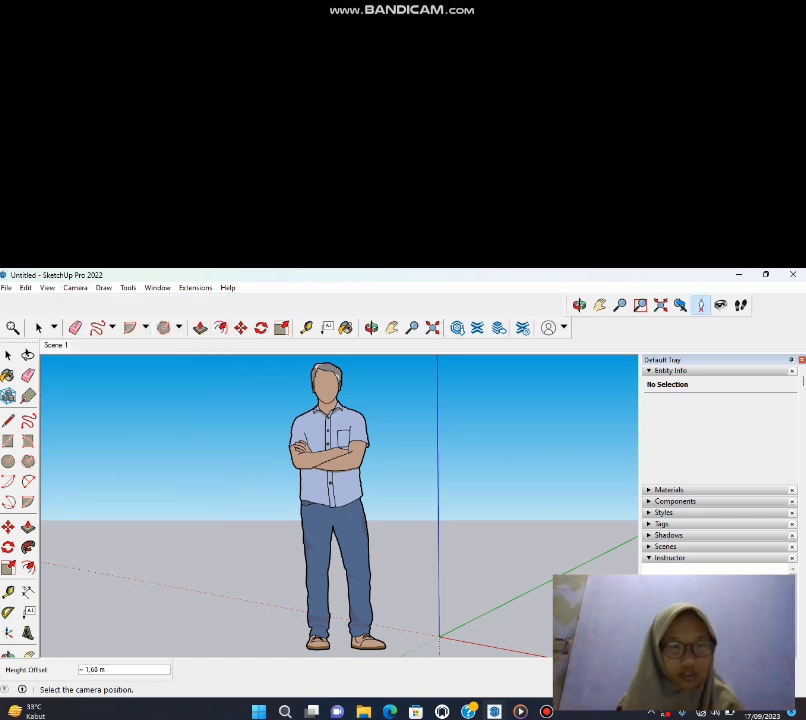
{"action": "left_click", "coordinate": [324, 536]}
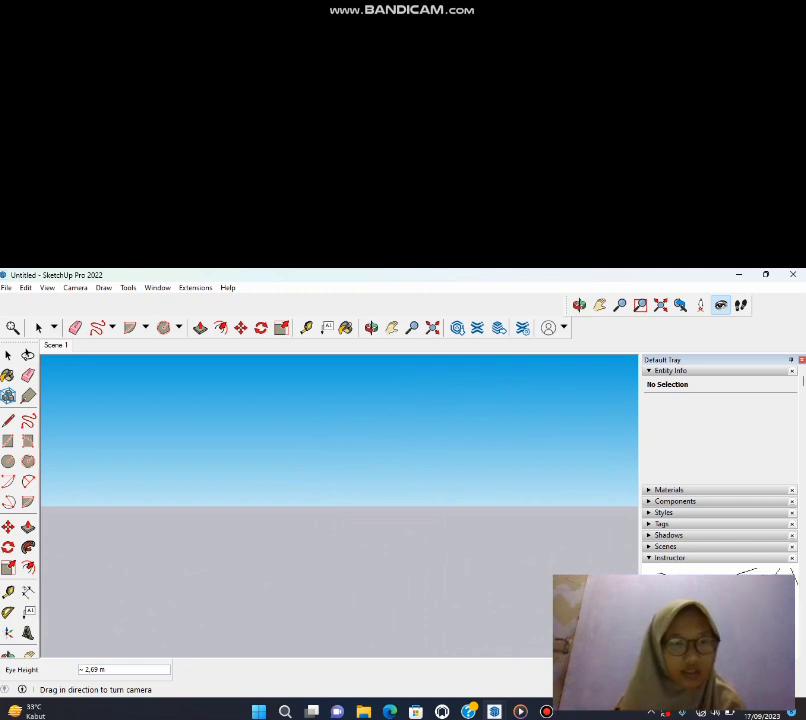
- Reposition the camera on the ground in front of the current view and look around from there
{"action": "key", "text": "alt+c"}
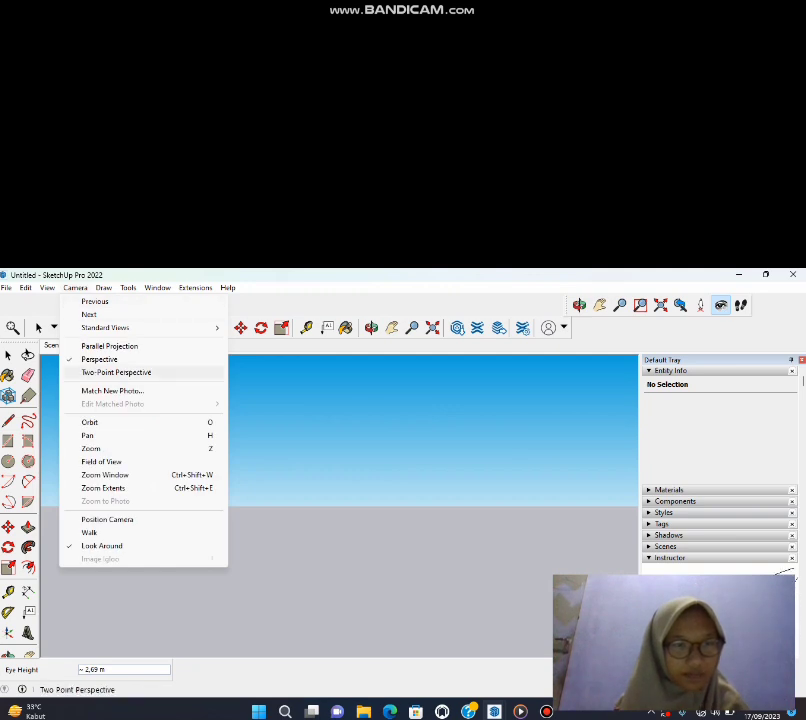
{"action": "key", "text": "Up"}
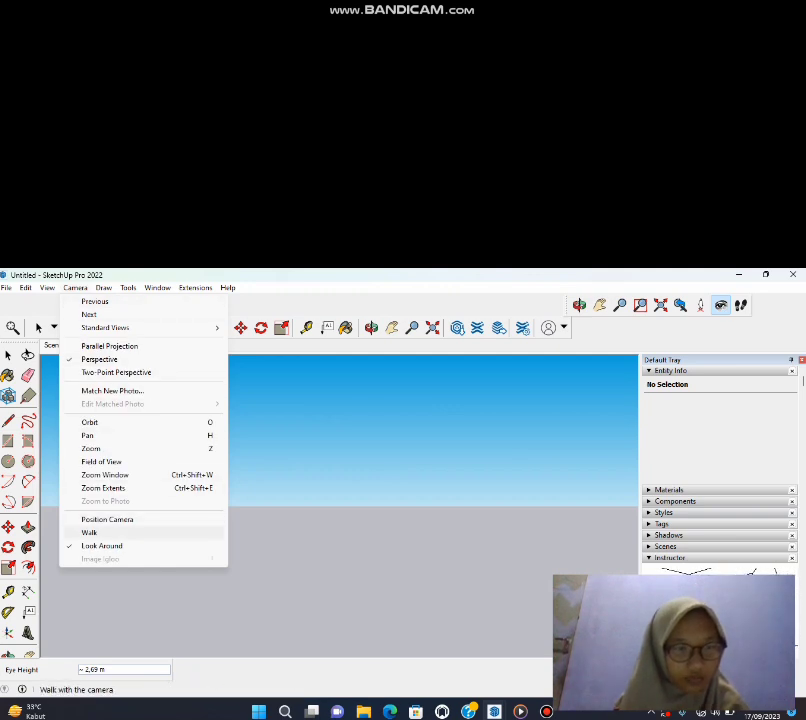
{"action": "key", "text": "Return"}
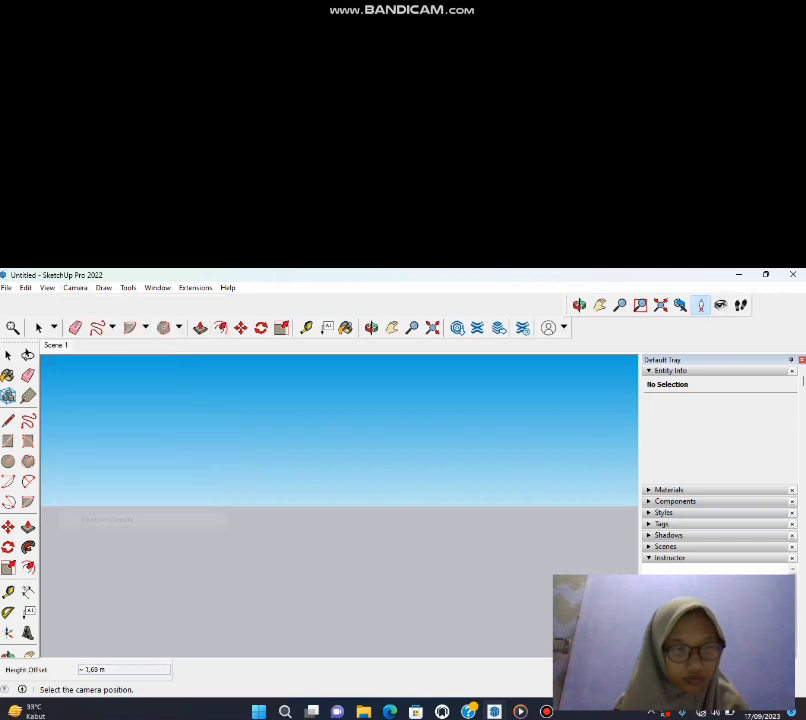
{"action": "left_click", "coordinate": [340, 582]}
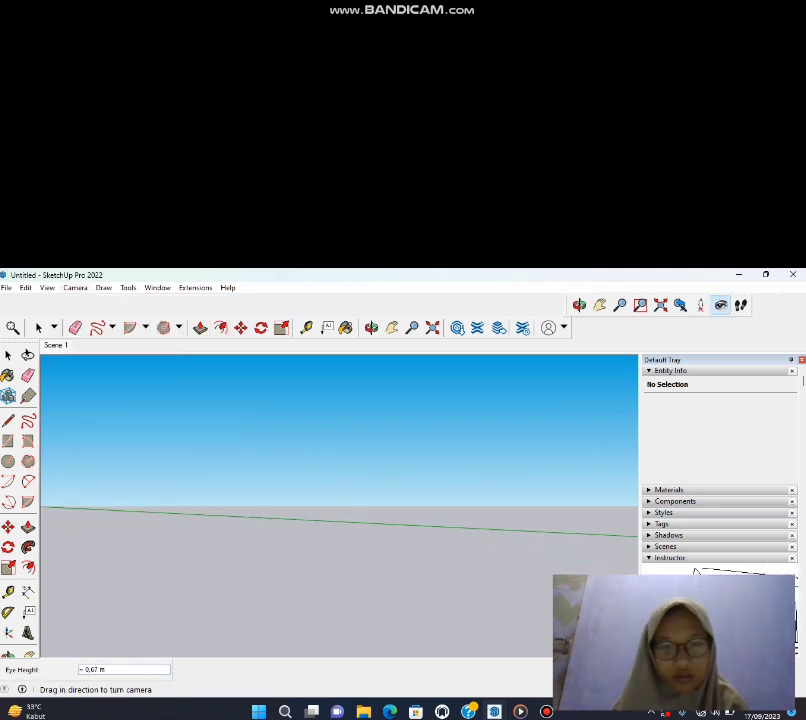
{"action": "left_click_drag", "start_coordinate": [340, 560], "coordinate": [210, 586]}
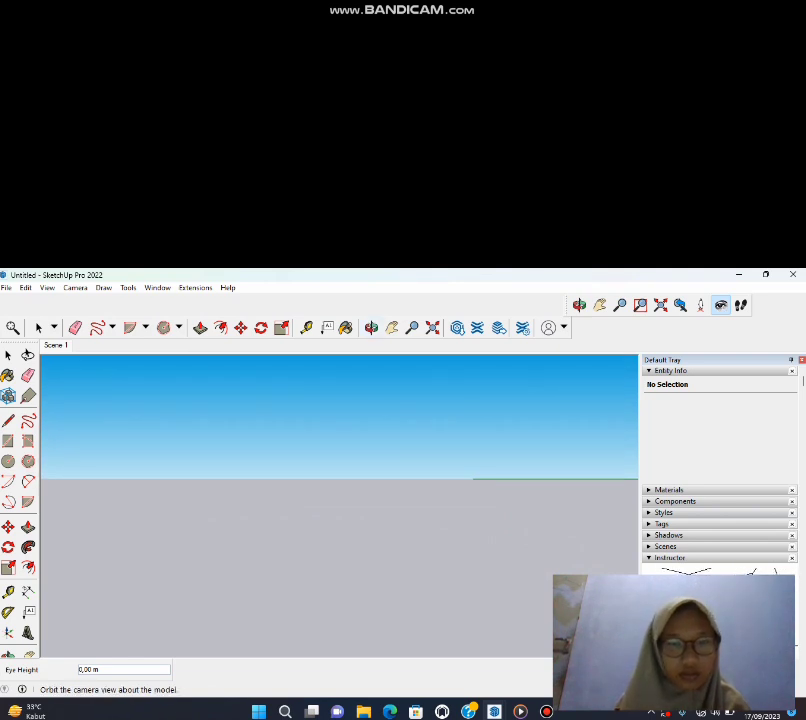
- Orbit to look down on the model, bring the person figure back into view and zoom in on it
{"action": "left_click", "coordinate": [371, 328]}
{"action": "left_click_drag", "start_coordinate": [300, 540], "coordinate": [282, 498]}
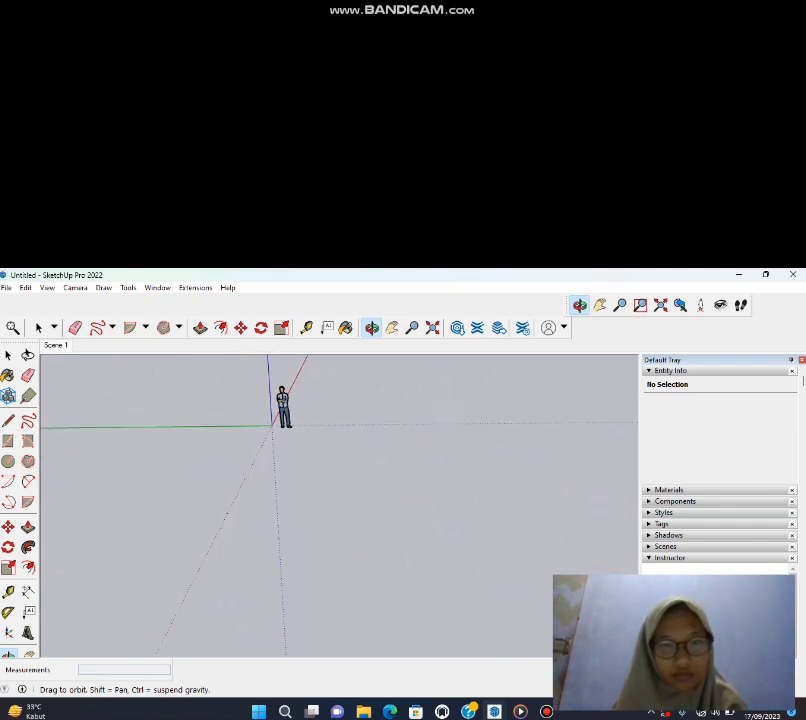
{"action": "left_click", "coordinate": [392, 327]}
{"action": "left_click_drag", "start_coordinate": [320, 420], "coordinate": [295, 518]}
{"action": "scroll", "coordinate": [278, 513], "scroll_direction": "up", "scroll_amount": 5}
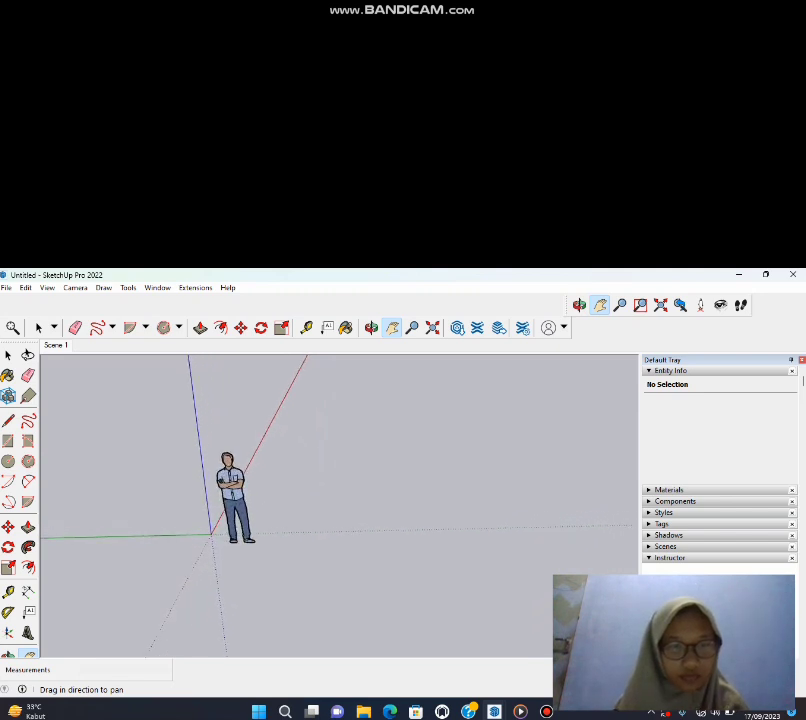
- Raise the camera vertically with the Walk tool, keeping the person figure in view
{"action": "left_click", "coordinate": [75, 287]}
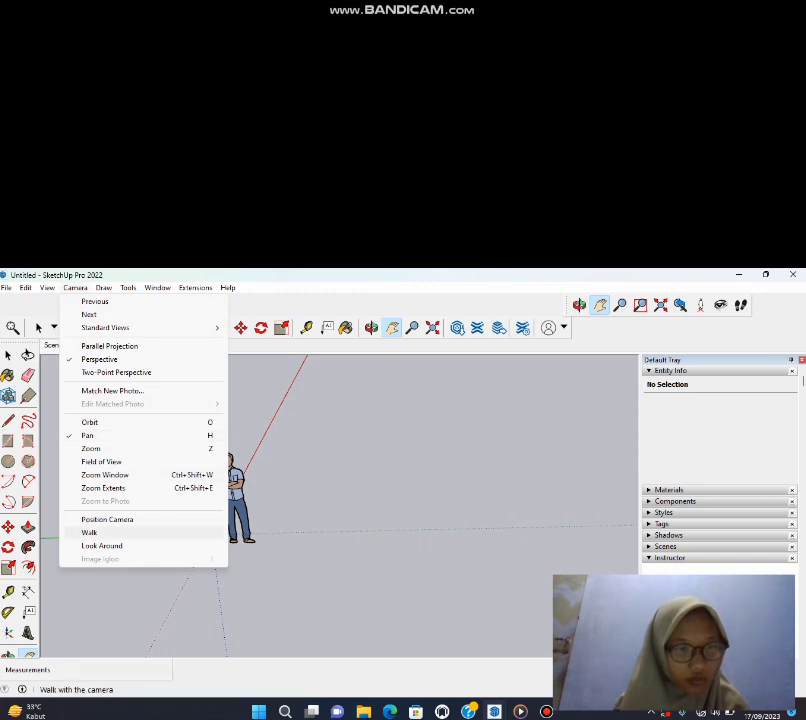
{"action": "left_click", "coordinate": [90, 532]}
{"action": "left_click_drag", "start_coordinate": [460, 489], "coordinate": [470, 450], "text": "shift"}
{"action": "left_click_drag", "start_coordinate": [400, 480], "coordinate": [410, 395], "text": "shift"}
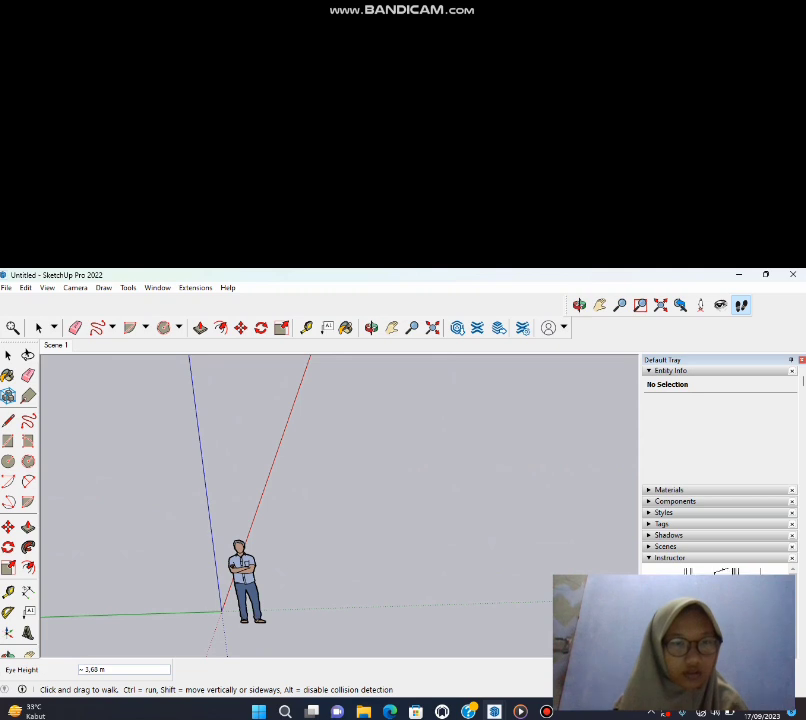
- Turn the camera with Look Around until the person figure is near the middle of the view
{"action": "left_click", "coordinate": [75, 287]}
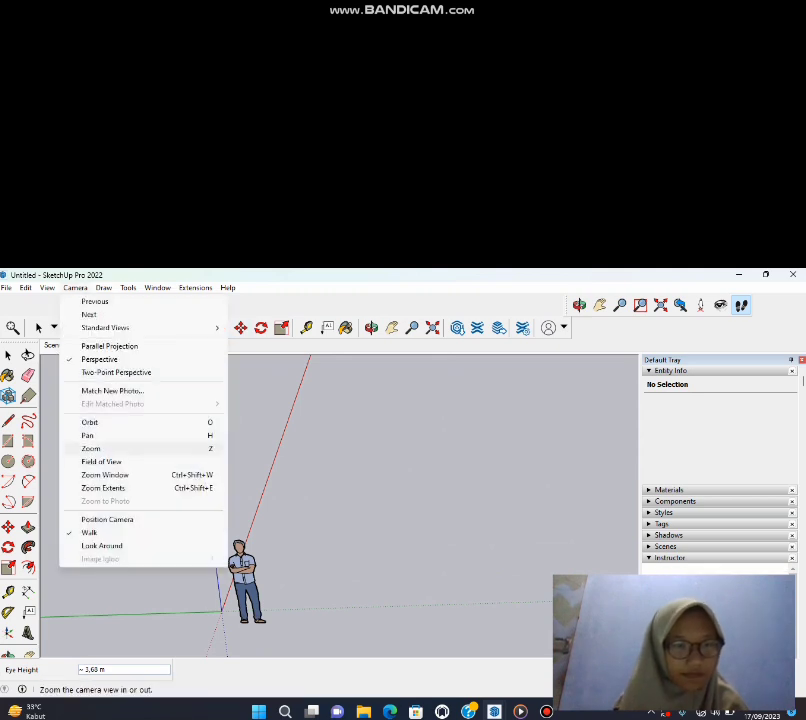
{"action": "left_click", "coordinate": [101, 545]}
{"action": "left_click_drag", "start_coordinate": [501, 392], "coordinate": [412, 398]}
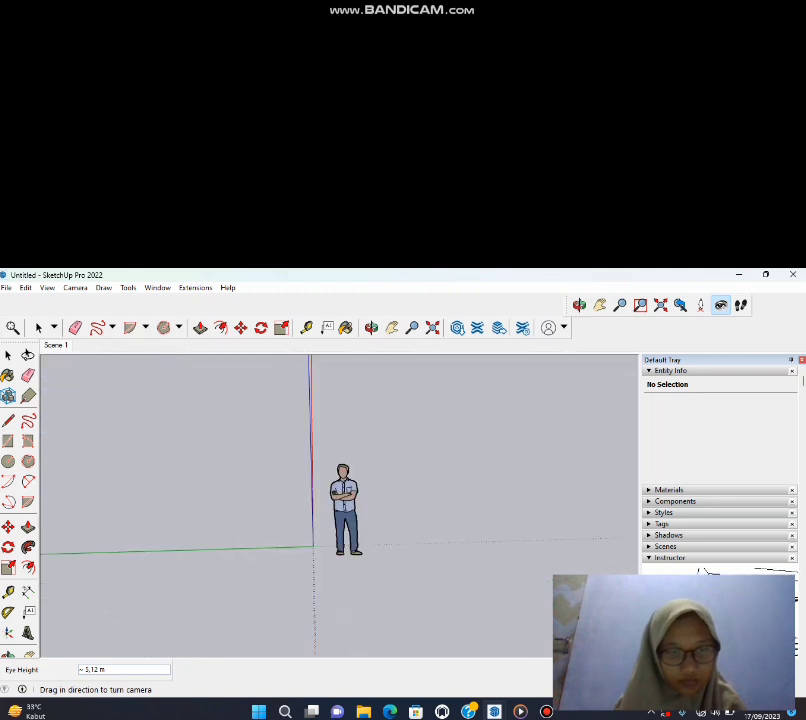
- Draw an L of two connected edges beside the person figure, plus a separate diagonal edge about 0.83 m long
{"action": "left_click", "coordinate": [75, 287]}
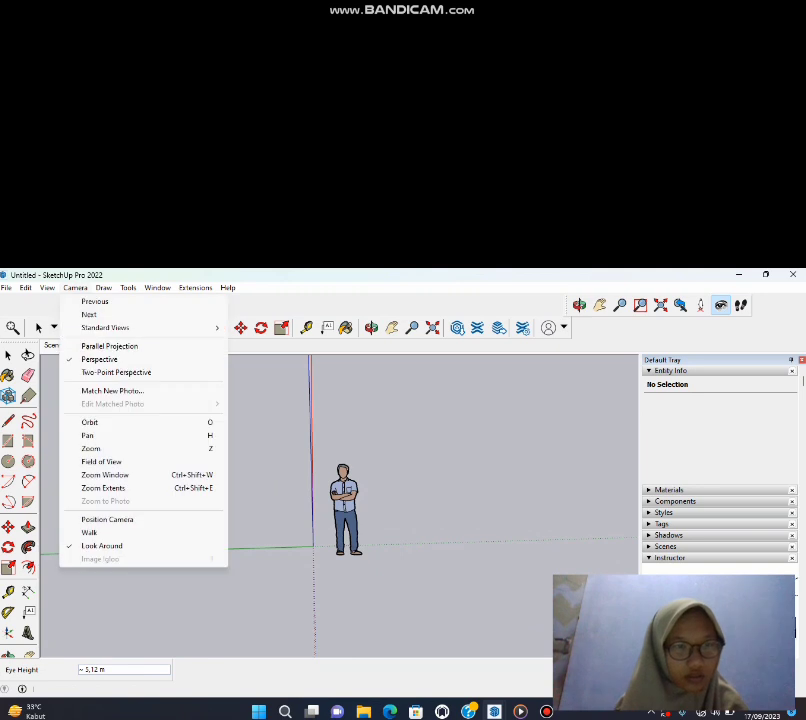
{"action": "left_click", "coordinate": [75, 287]}
{"action": "left_click", "coordinate": [103, 287]}
{"action": "mouse_move", "coordinate": [122, 301]}
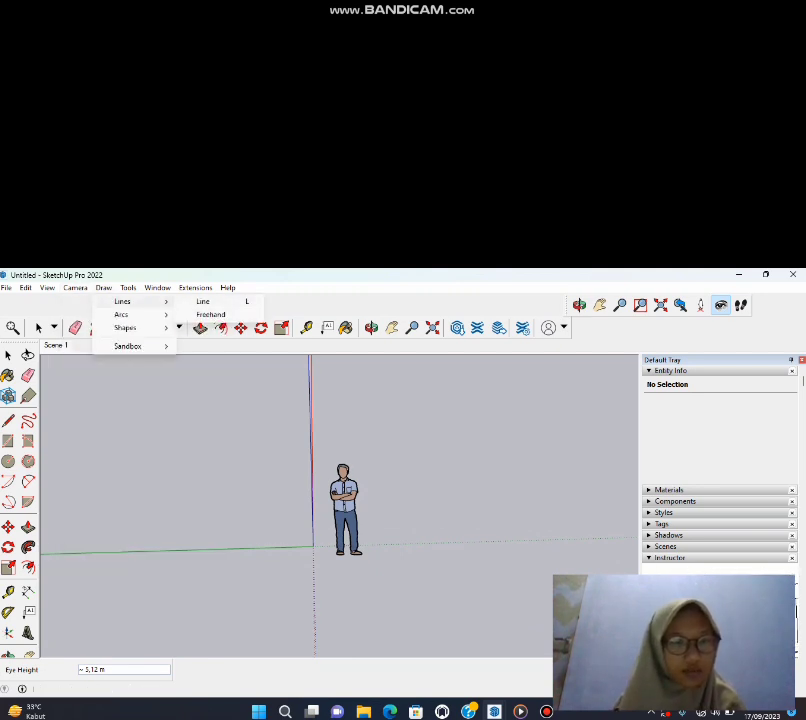
{"action": "mouse_move", "coordinate": [127, 346]}
{"action": "left_click", "coordinate": [97, 327]}
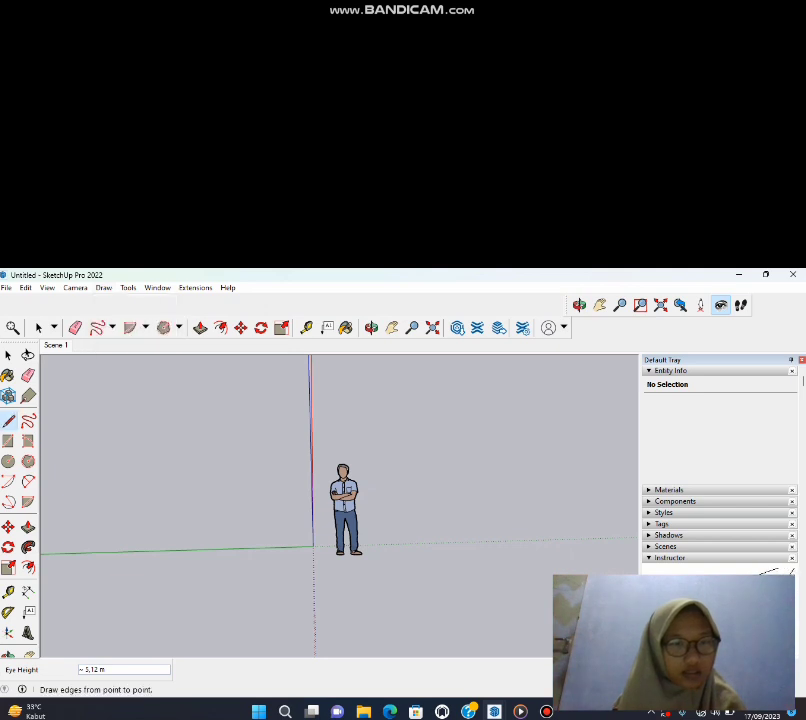
{"action": "left_click", "coordinate": [97, 327]}
{"action": "left_click", "coordinate": [112, 327]}
{"action": "left_click", "coordinate": [108, 345]}
{"action": "left_click", "coordinate": [391, 491]}
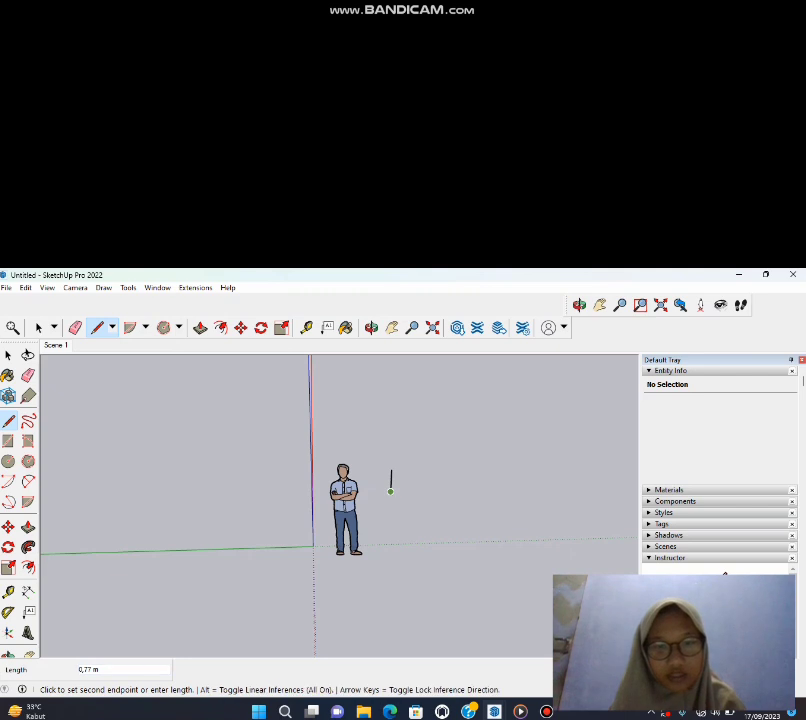
{"action": "left_click", "coordinate": [416, 491]}
{"action": "key", "text": "Escape"}
{"action": "left_click", "coordinate": [437, 490]}
{"action": "left_click", "coordinate": [446, 470]}
{"action": "key", "text": "Escape"}
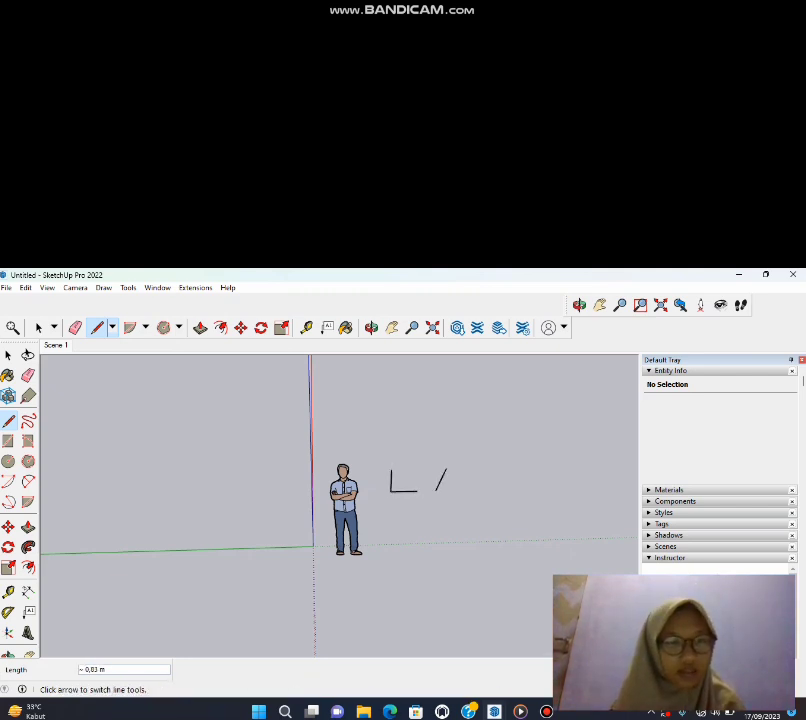
- Draw a looping, self-crossing freehand curve beside the person figure, and undo it
{"action": "left_click", "coordinate": [112, 328]}
{"action": "left_click", "coordinate": [124, 360]}
{"action": "left_click_drag", "start_coordinate": [361, 437], "coordinate": [374, 428]}
{"action": "mouse_move", "coordinate": [437, 472]}
{"action": "left_mouse_down"}
{"action": "mouse_move", "coordinate": [400, 513]}
{"action": "mouse_move", "coordinate": [455, 468]}
{"action": "left_mouse_up"}
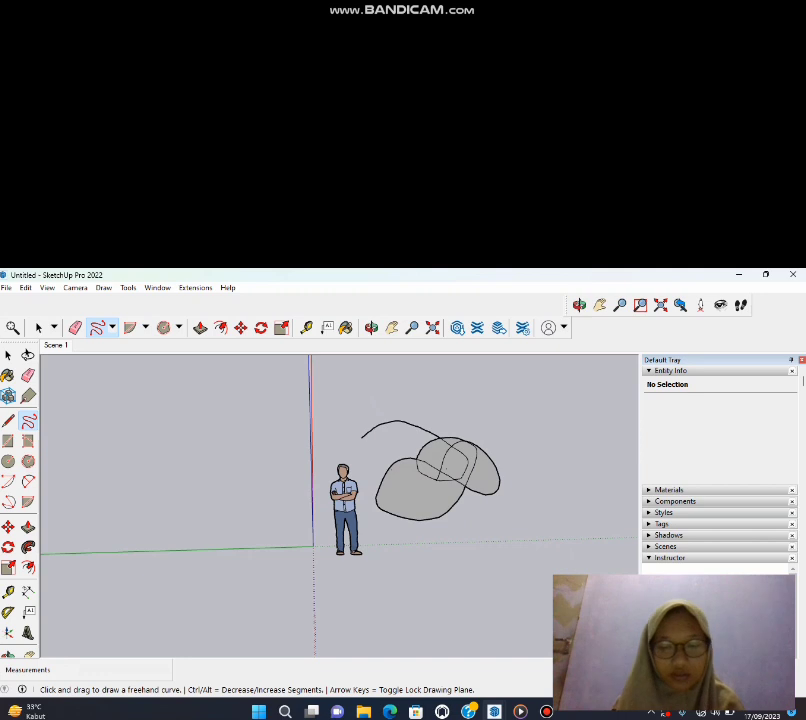
{"action": "key", "text": "ctrl+z"}
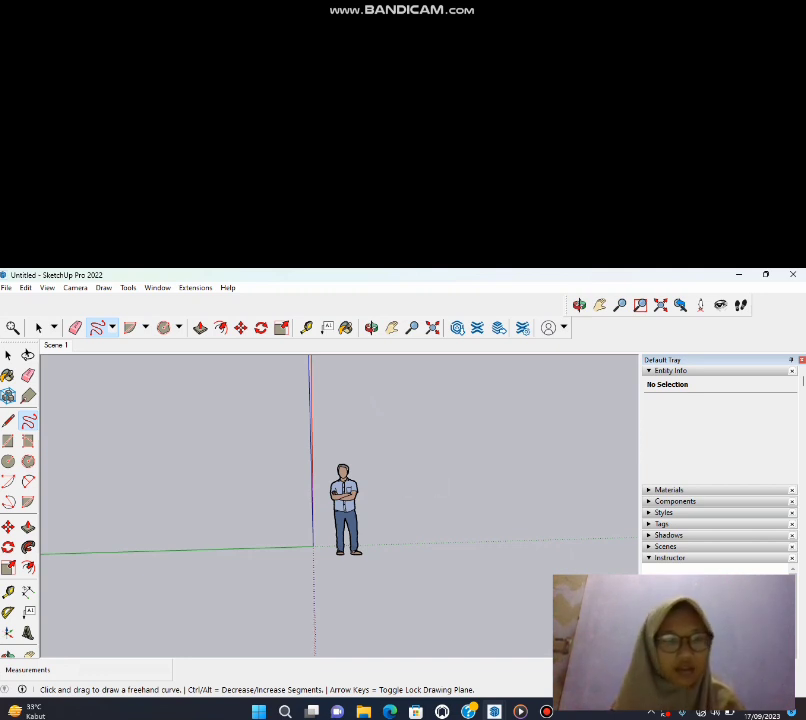
{"action": "left_click", "coordinate": [103, 287]}
{"action": "mouse_move", "coordinate": [125, 314]}
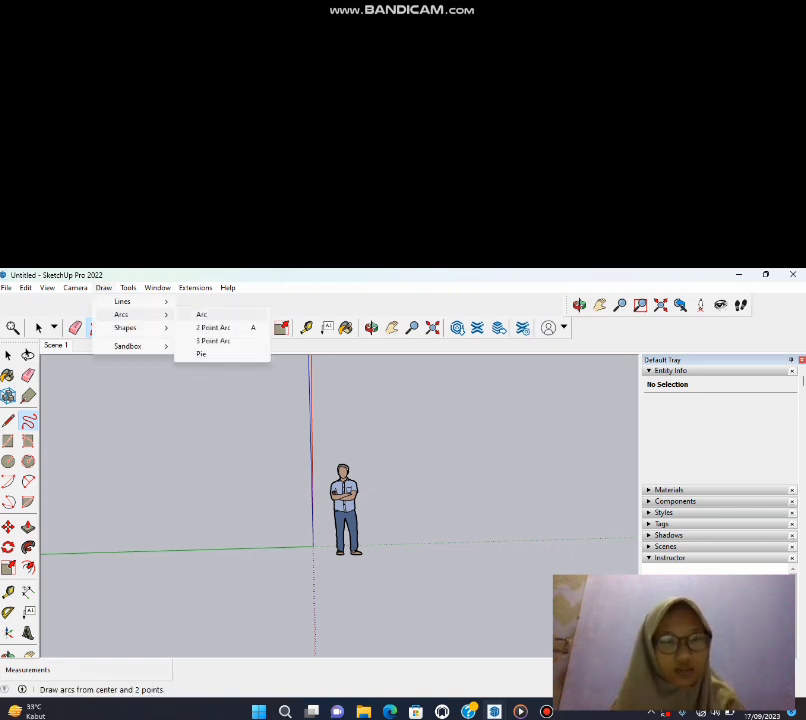
{"action": "left_click", "coordinate": [201, 314]}
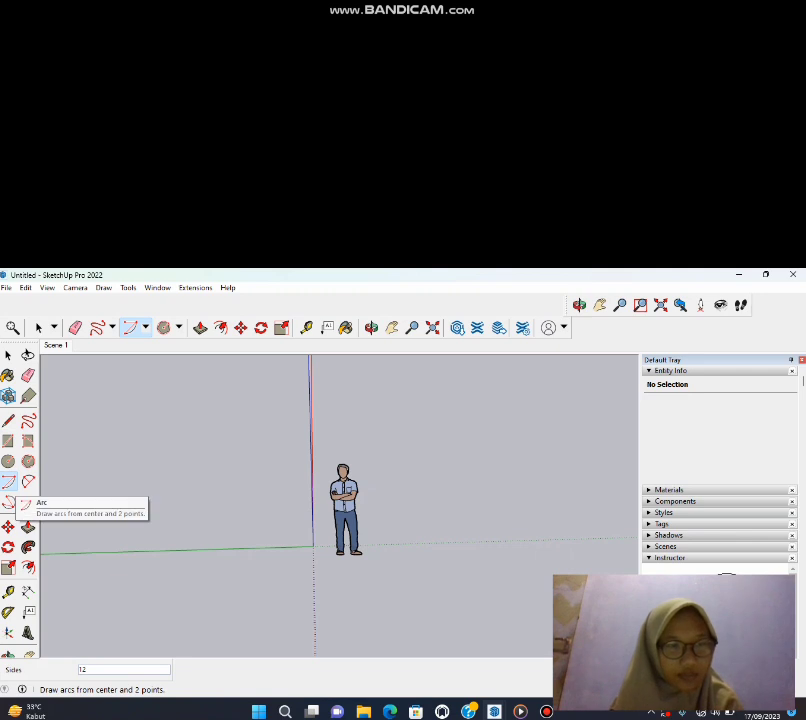
{"action": "key", "text": "Left"}
{"action": "left_click", "coordinate": [422, 492]}
{"action": "left_click", "coordinate": [313, 546]}
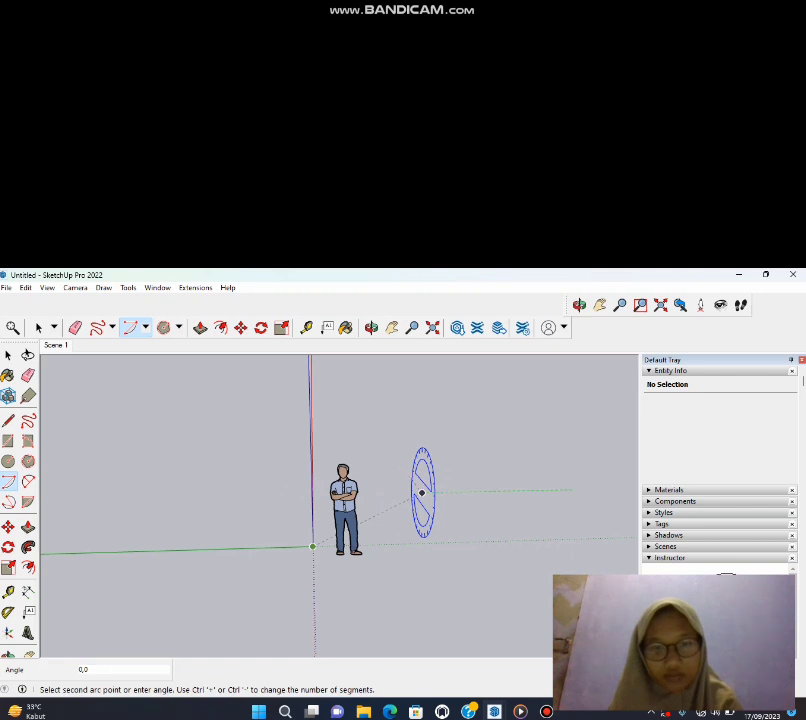
{"action": "key", "text": "Escape"}
- Draw a horizontal centre-based arc of about 60° beside the person figure
{"action": "left_click", "coordinate": [470, 484]}
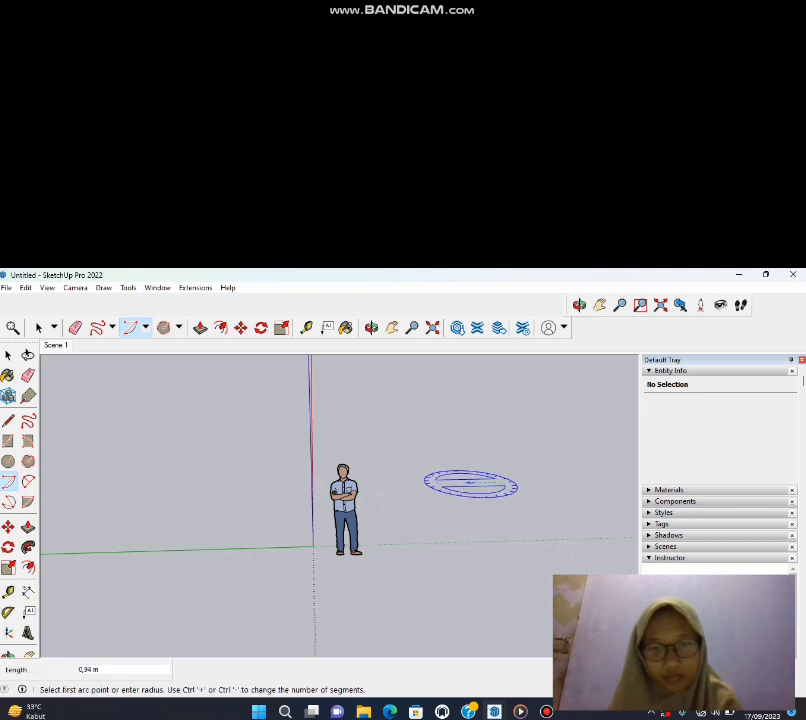
{"action": "left_click", "coordinate": [456, 435]}
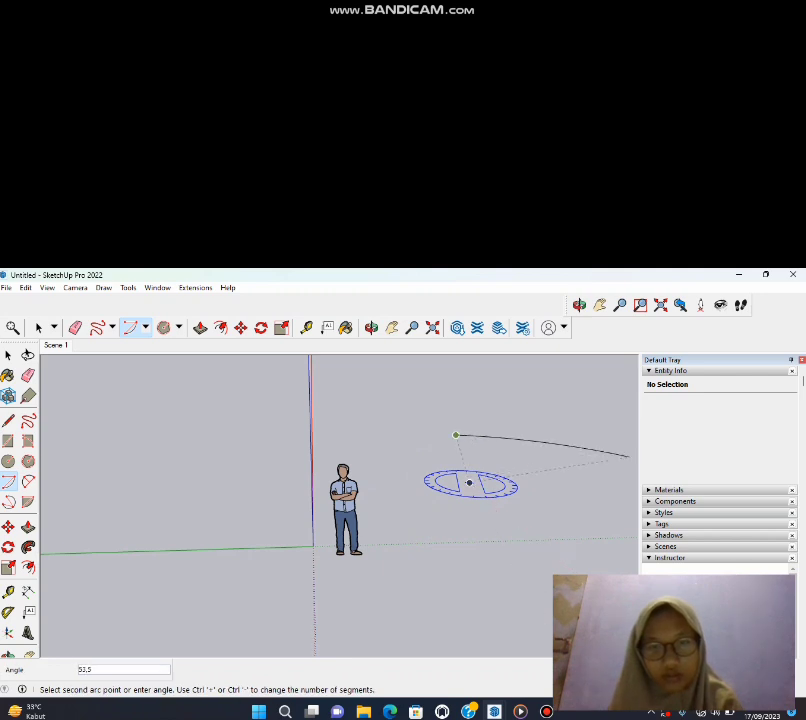
{"action": "left_click", "coordinate": [470, 483]}
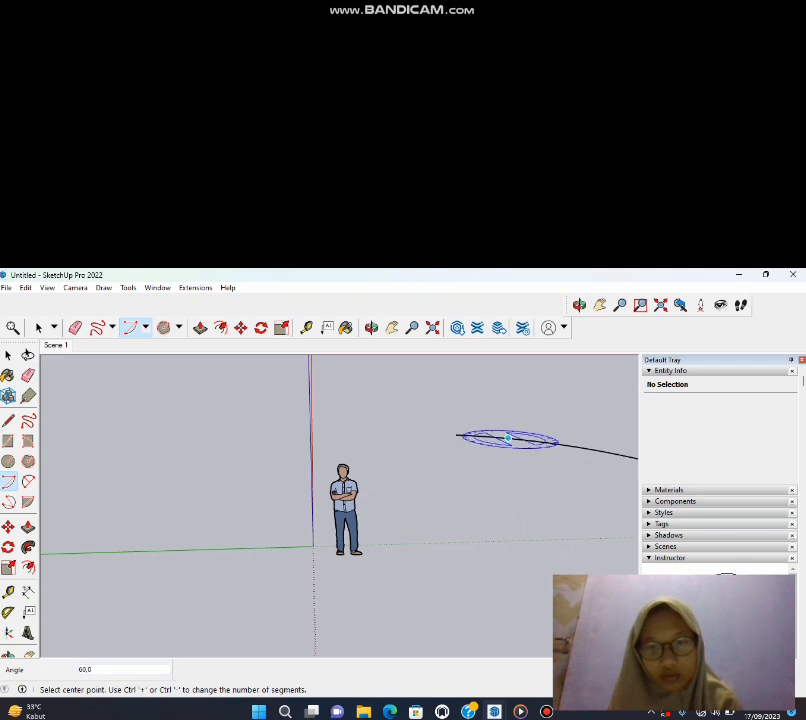
- Draw a tiny 180° centre-based arc and a wide one of about 71° below the first arc
{"action": "left_click", "coordinate": [456, 435]}
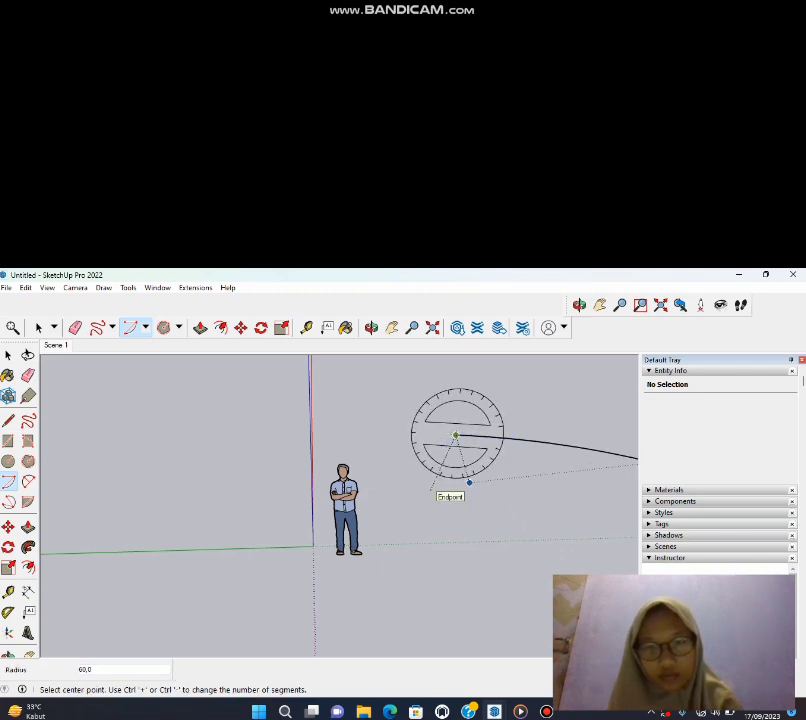
{"action": "left_click", "coordinate": [469, 483]}
{"action": "key", "text": "Escape"}
{"action": "left_click", "coordinate": [449, 506]}
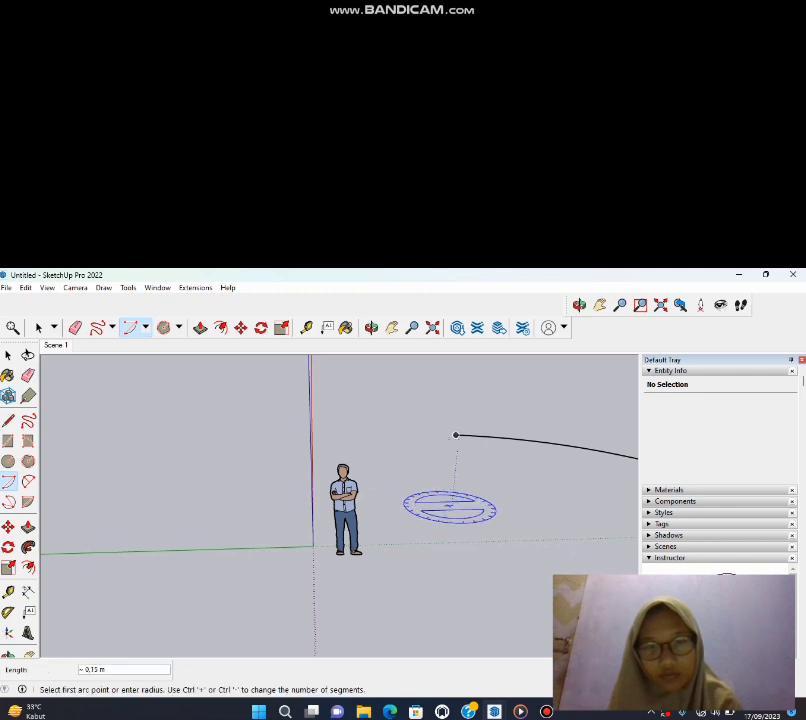
{"action": "left_click", "coordinate": [452, 506]}
{"action": "key", "text": "Escape"}
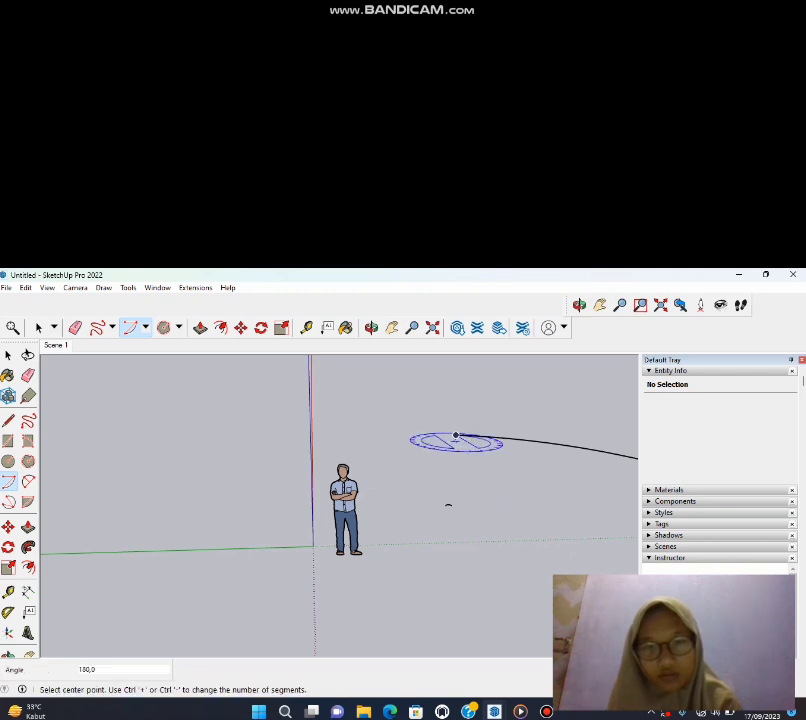
{"action": "left_click", "coordinate": [455, 435]}
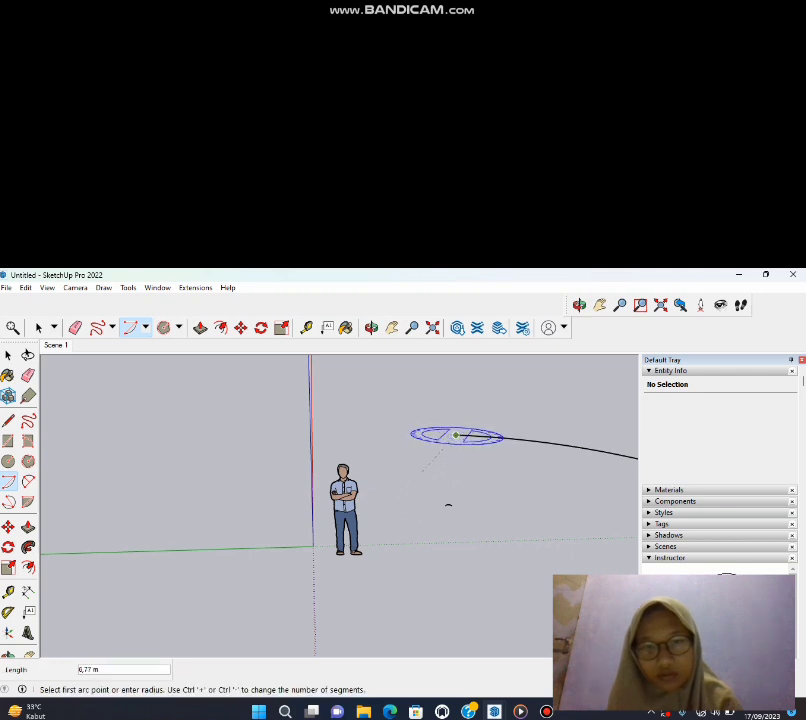
{"action": "left_click", "coordinate": [471, 505]}
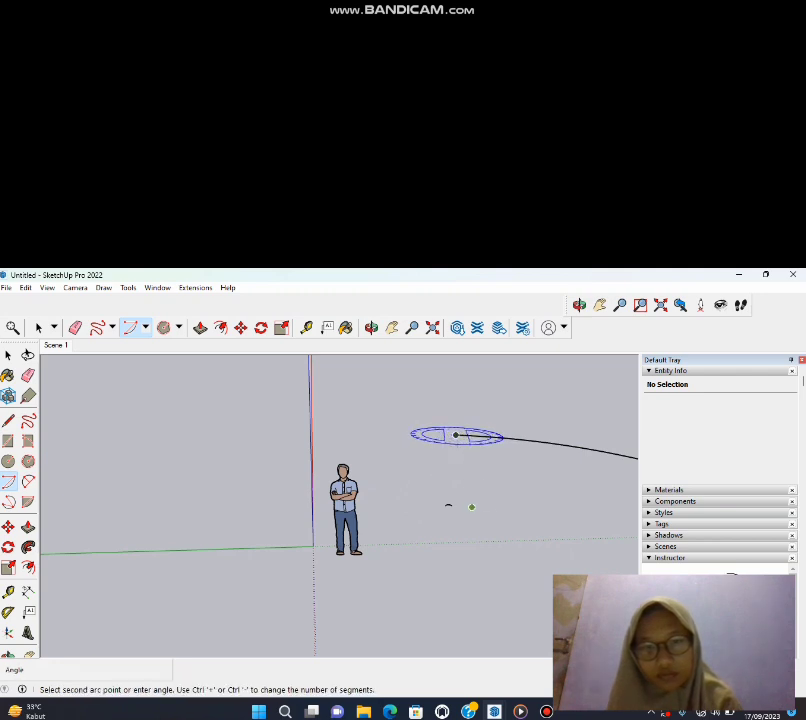
{"action": "key", "text": "Escape"}
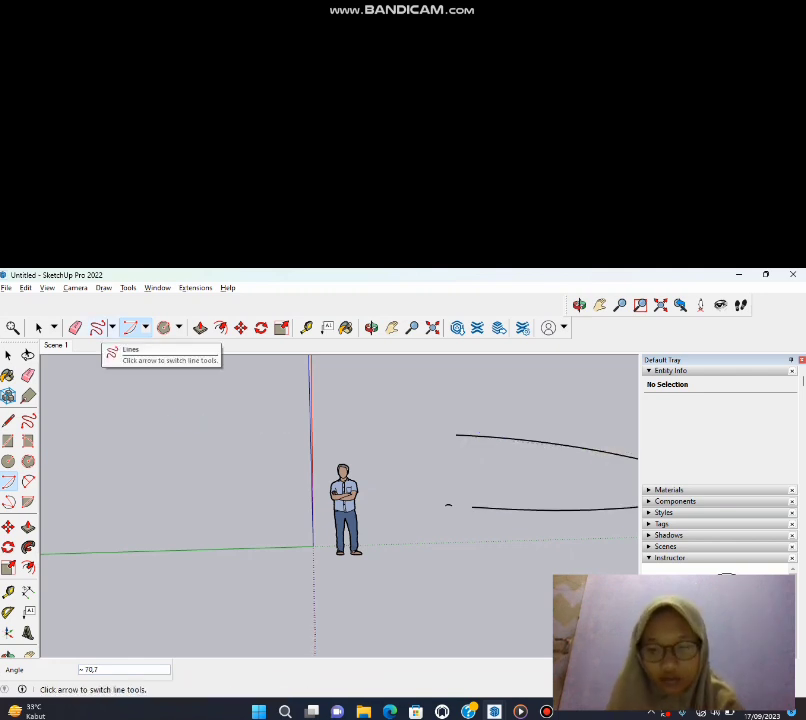
- Undo the three centre-based arcs
{"action": "key", "text": "ctrl+z"}
{"action": "key", "text": "ctrl+z"}
{"action": "key", "text": "ctrl+z"}
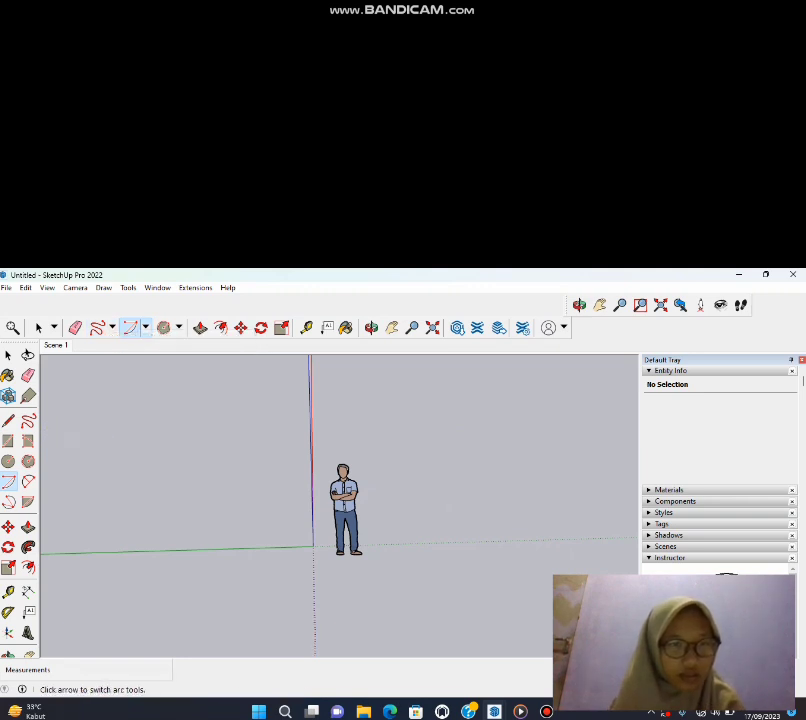
- Draw two 2 Point Arcs beside the person figure, with bulges of about 1.20 m and 1.48 m
{"action": "left_click", "coordinate": [145, 328]}
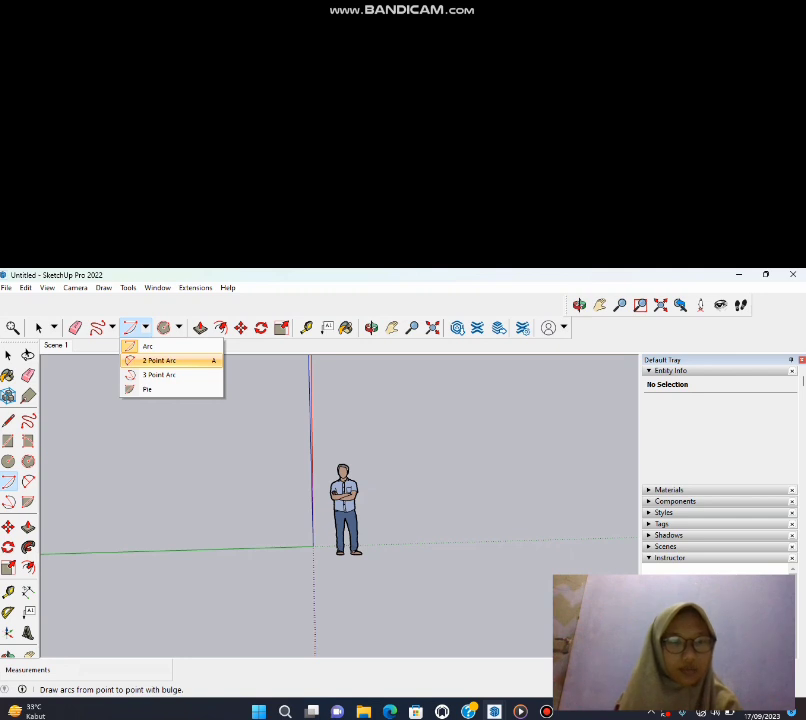
{"action": "left_click", "coordinate": [159, 360]}
{"action": "left_click", "coordinate": [150, 397]}
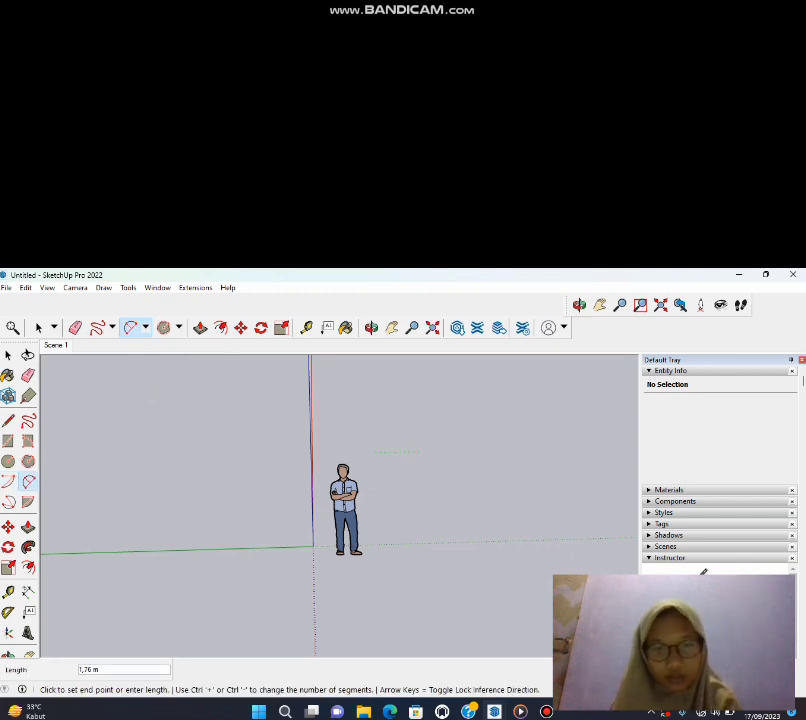
{"action": "left_click", "coordinate": [421, 452]}
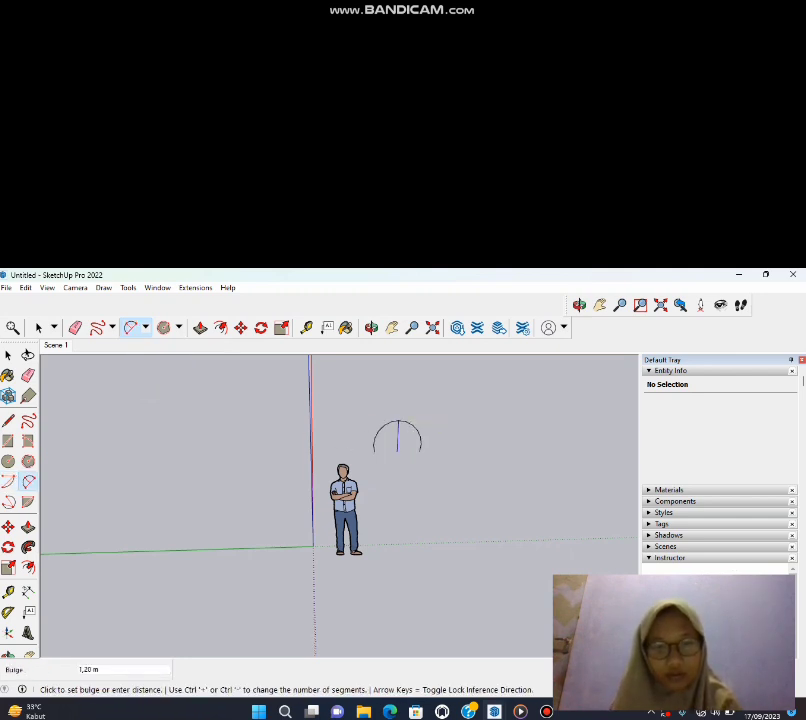
{"action": "left_click", "coordinate": [397, 421]}
{"action": "left_click", "coordinate": [445, 487]}
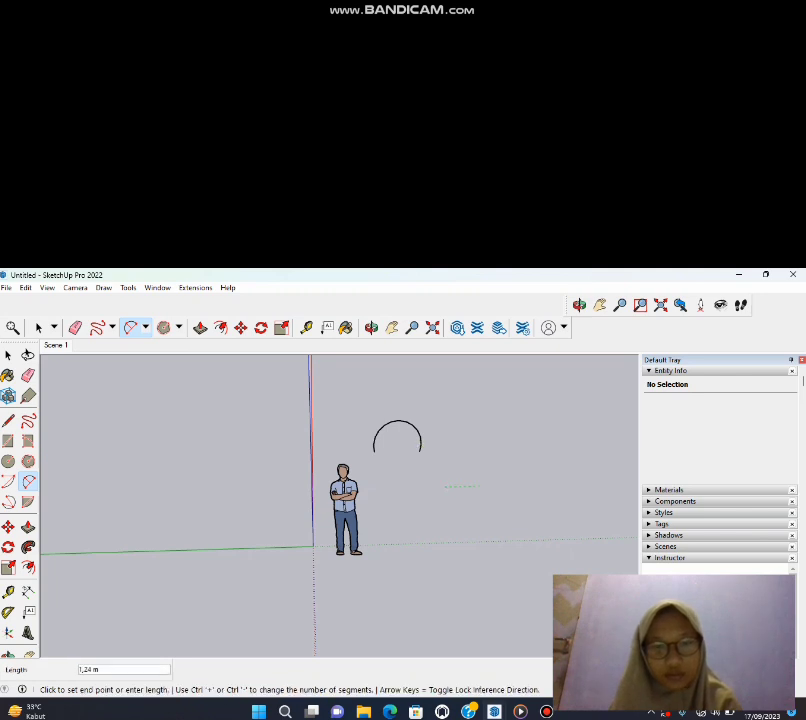
{"action": "left_click", "coordinate": [510, 485]}
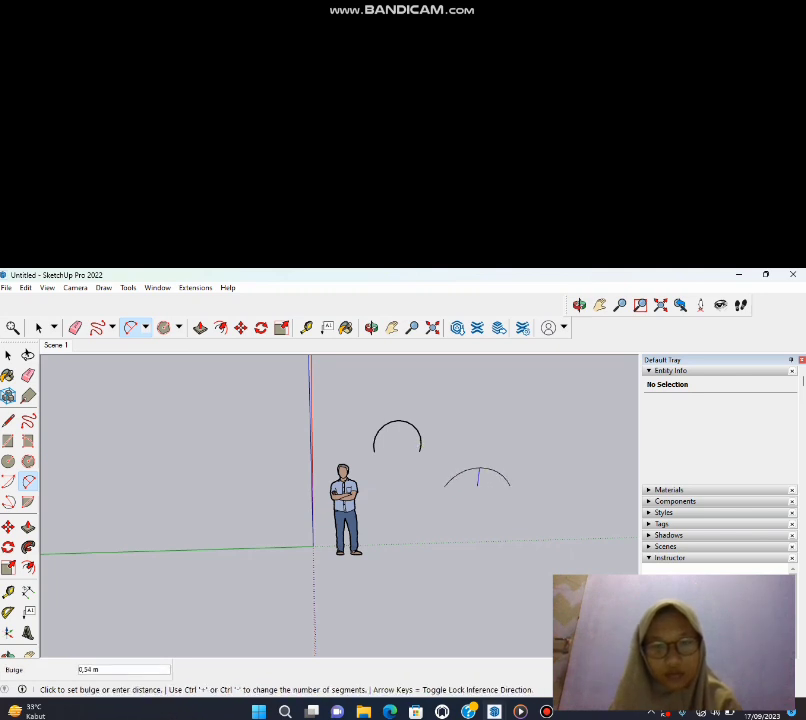
{"action": "left_click", "coordinate": [466, 473]}
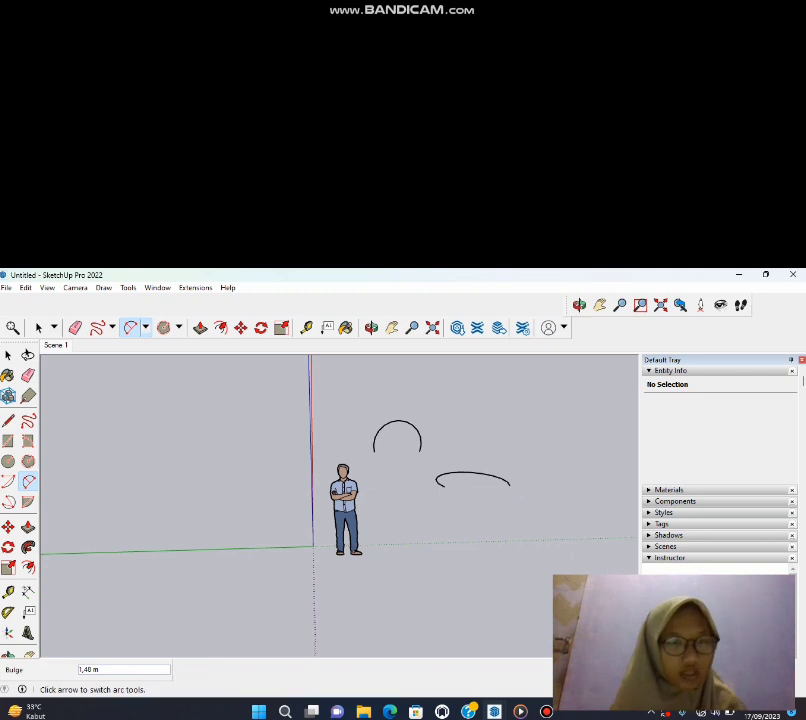
- Draw a long 3 Point Arc of about 163° behind the person figure, across the blue axis
{"action": "left_click", "coordinate": [145, 328]}
{"action": "left_click", "coordinate": [158, 374]}
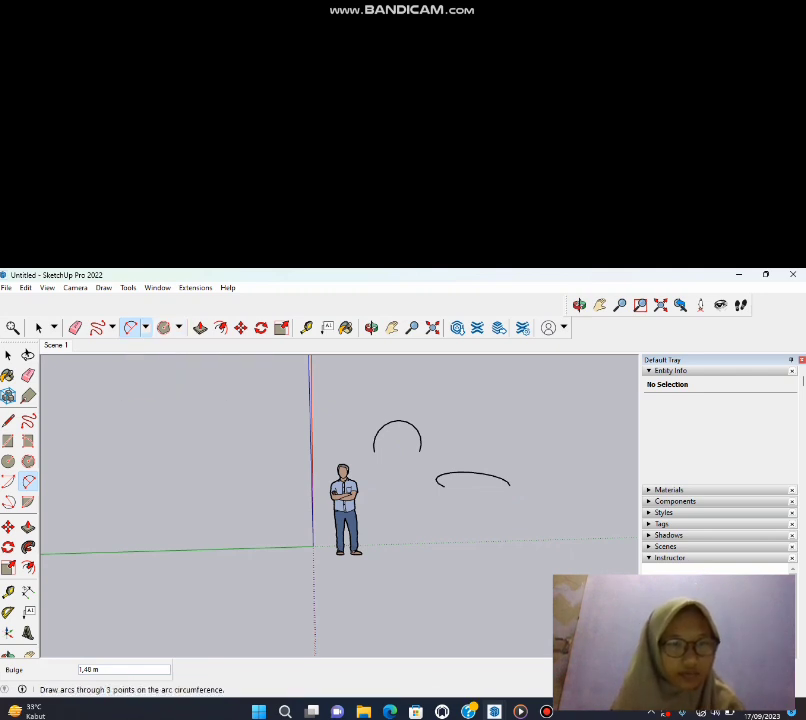
{"action": "left_click", "coordinate": [144, 369]}
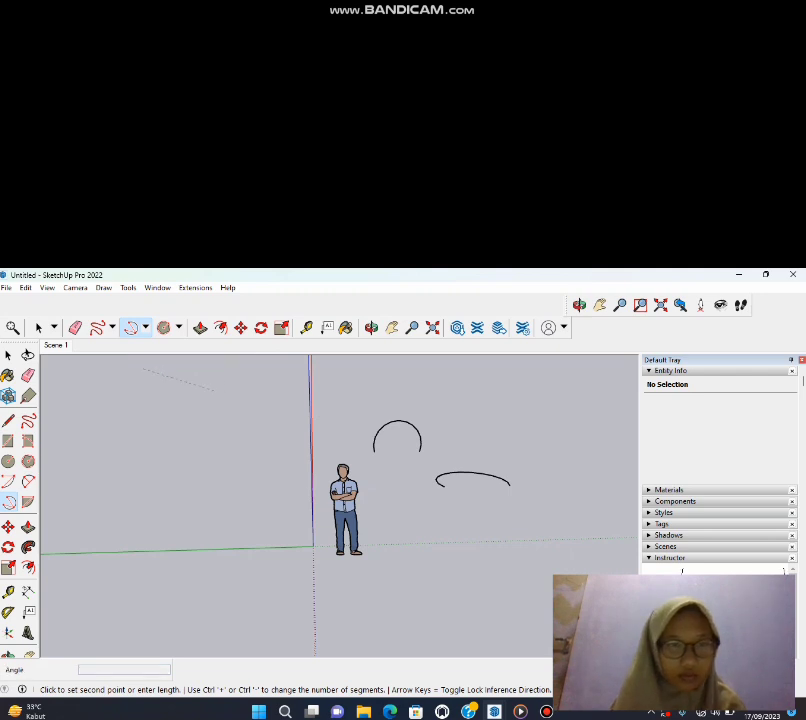
{"action": "left_click", "coordinate": [214, 390]}
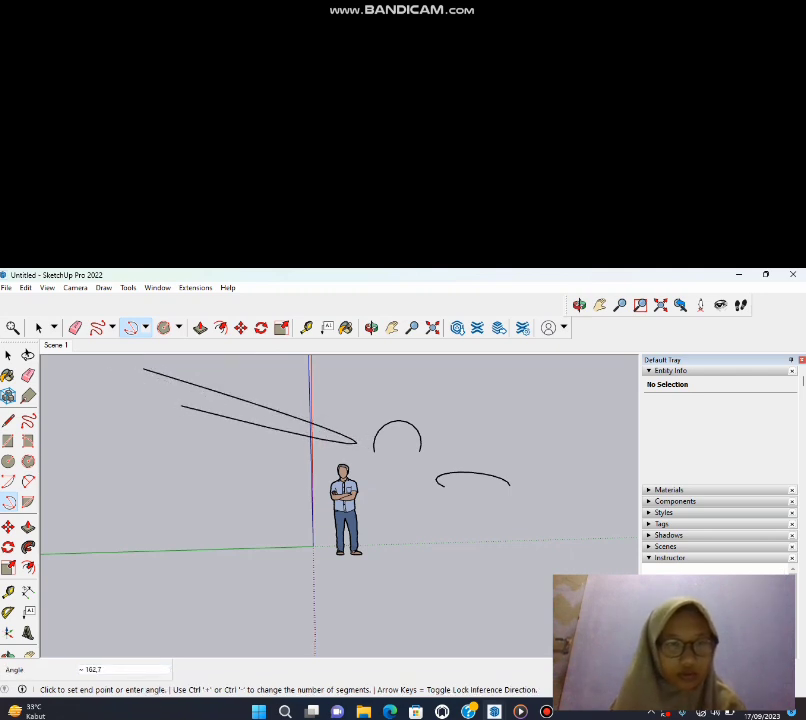
{"action": "left_click", "coordinate": [181, 406]}
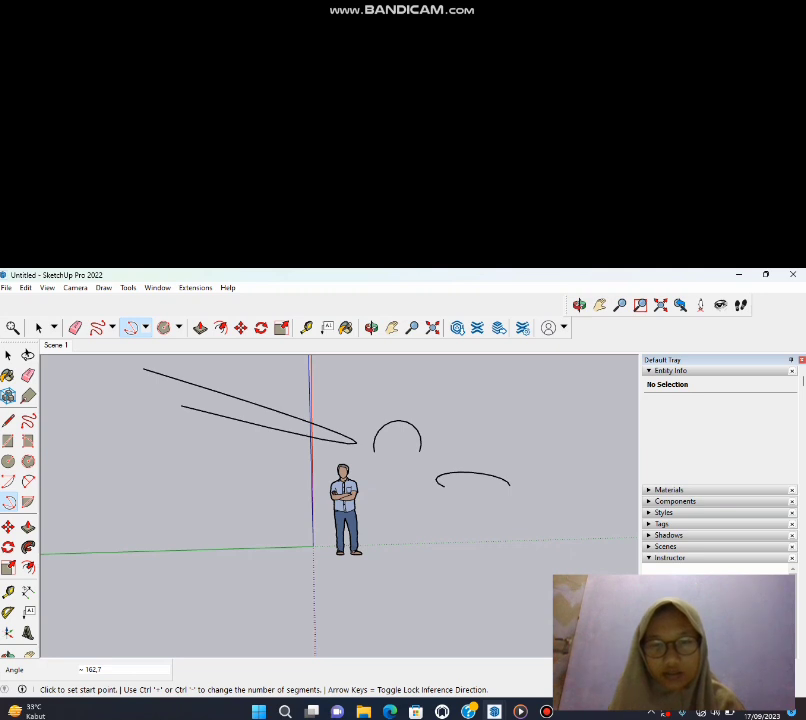
- Draw a large 3 Point Arc of about 234° beyond the two-point arcs and continue from its end with a small arc
{"action": "left_click", "coordinate": [503, 422]}
{"action": "left_click", "coordinate": [597, 431]}
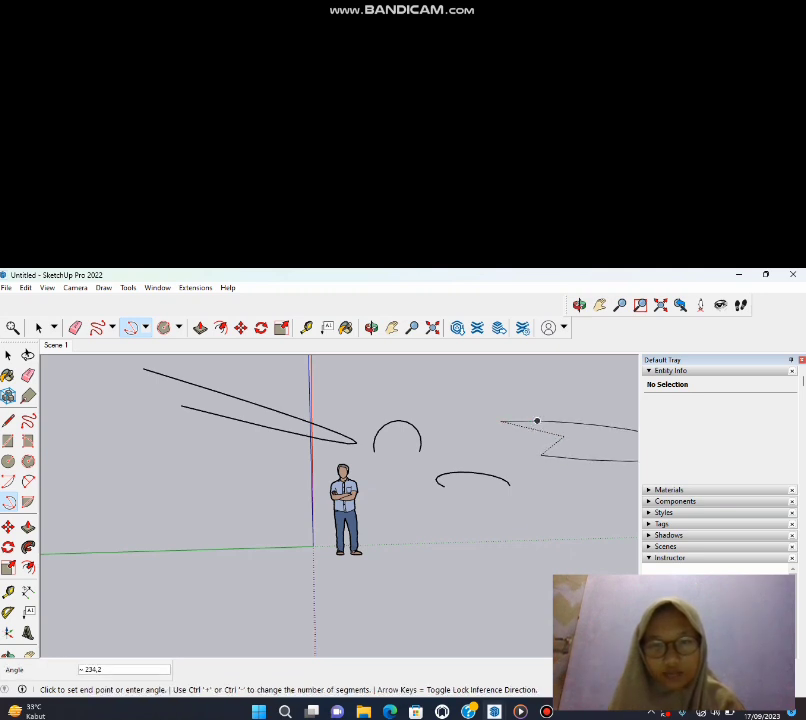
{"action": "left_click", "coordinate": [537, 421]}
{"action": "left_click", "coordinate": [541, 455]}
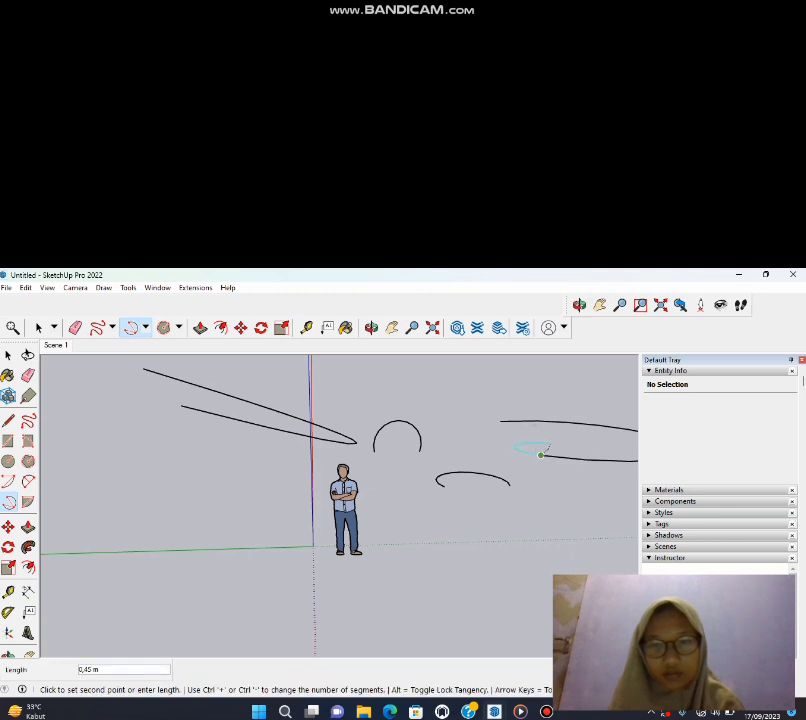
{"action": "left_click", "coordinate": [536, 440]}
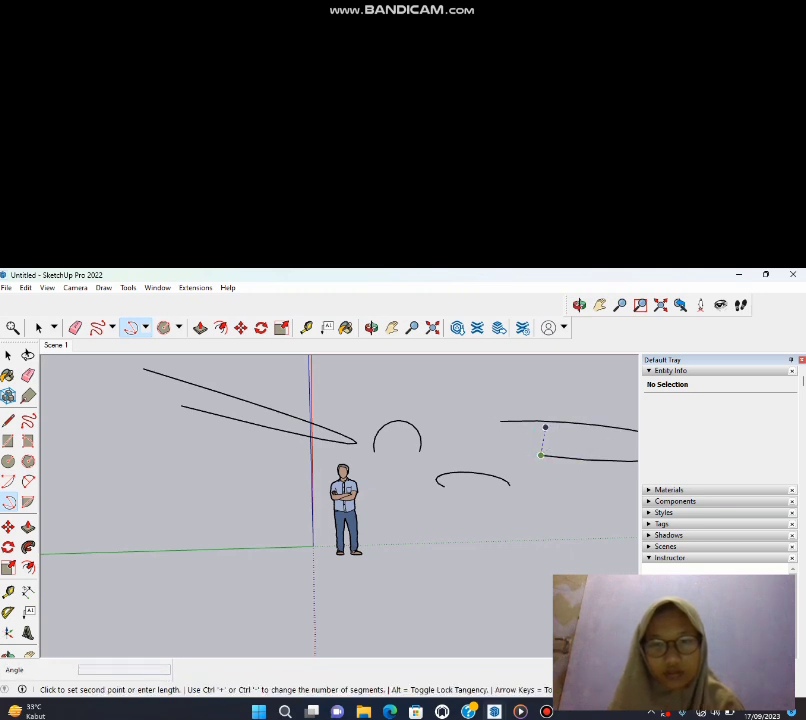
{"action": "left_click", "coordinate": [528, 441]}
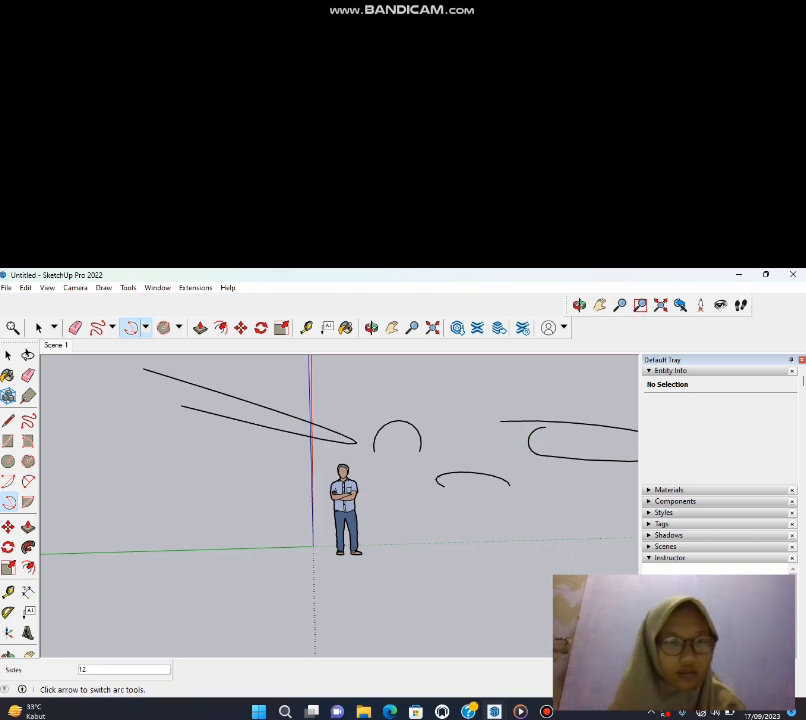
- Draw an upright Pie of about 359.5° perpendicular to the green axis, on the opposite side of the person figure
{"action": "left_click", "coordinate": [145, 328]}
{"action": "left_click", "coordinate": [147, 389]}
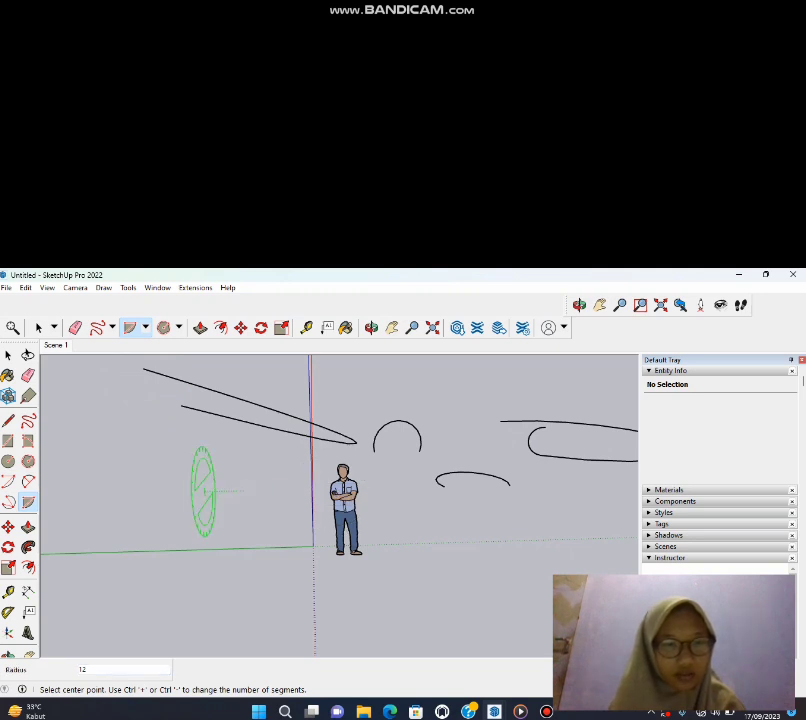
{"action": "left_click", "coordinate": [203, 490]}
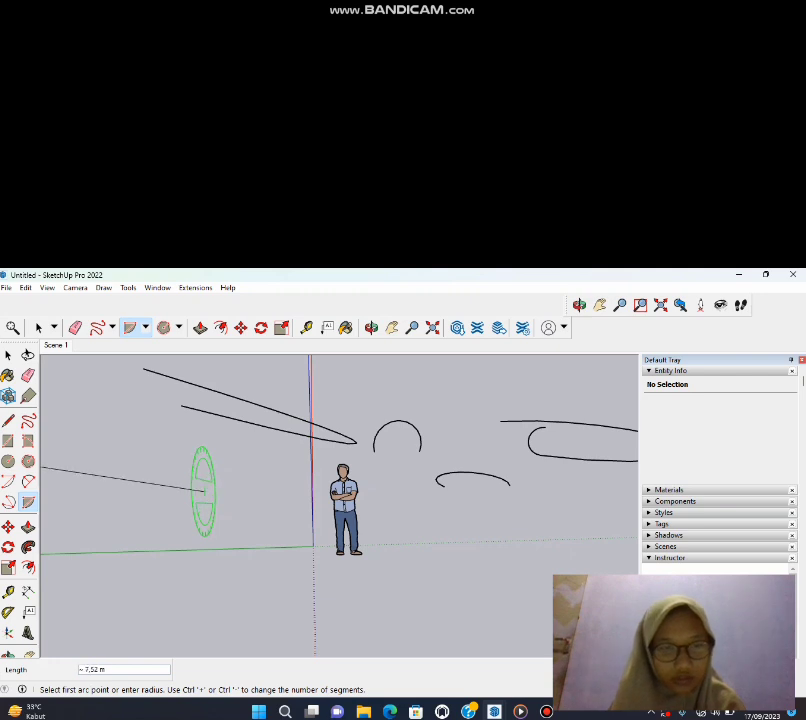
{"action": "left_click", "coordinate": [240, 492]}
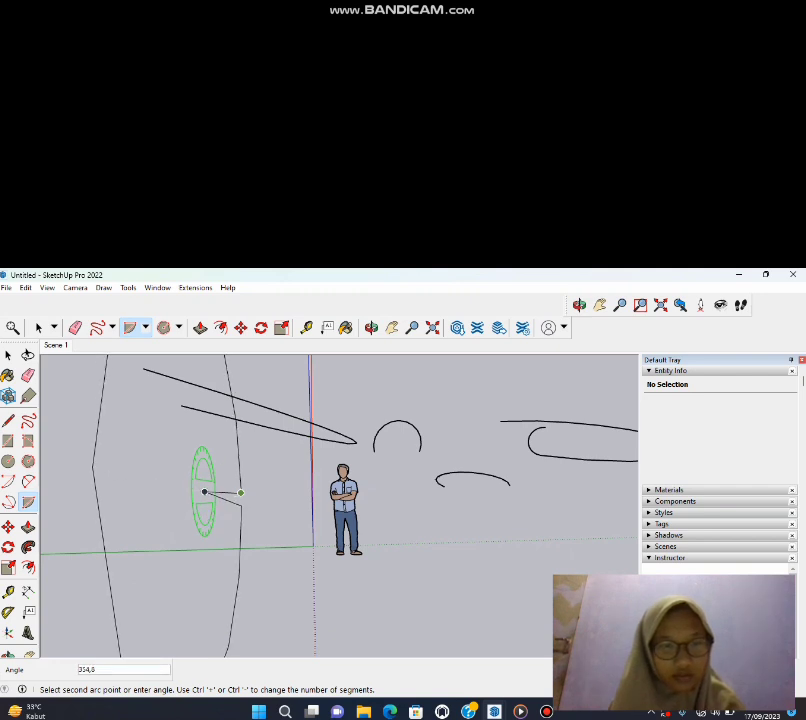
{"action": "left_click", "coordinate": [240, 492]}
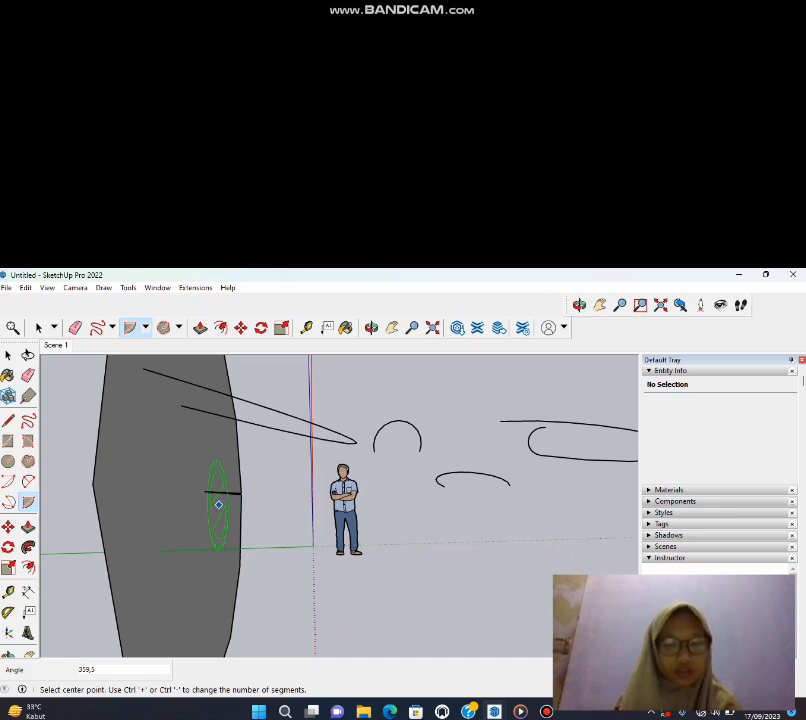
- Undo the pie and all the two-point and three-point arcs
{"action": "scroll", "coordinate": [219, 506], "scroll_direction": "down", "scroll_amount": 4}
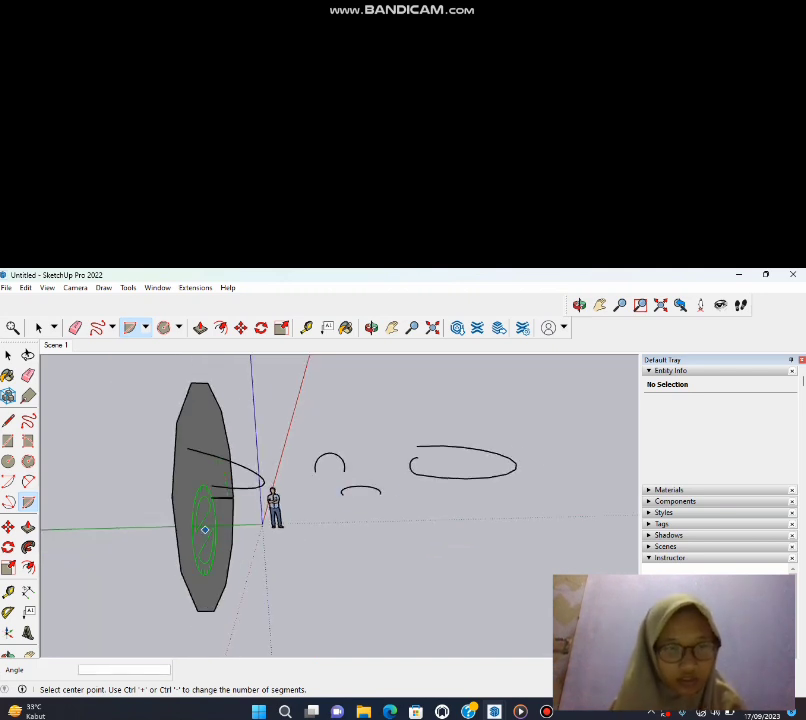
{"action": "key", "text": "ctrl+z"}
{"action": "key", "text": "ctrl+z"}
{"action": "key", "text": "ctrl+z"}
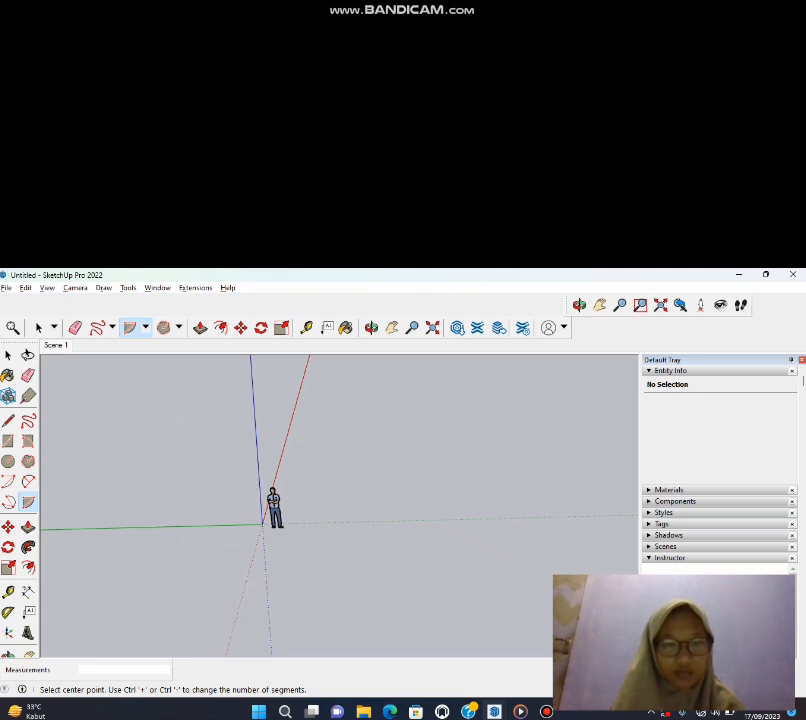
{"action": "left_click", "coordinate": [145, 328]}
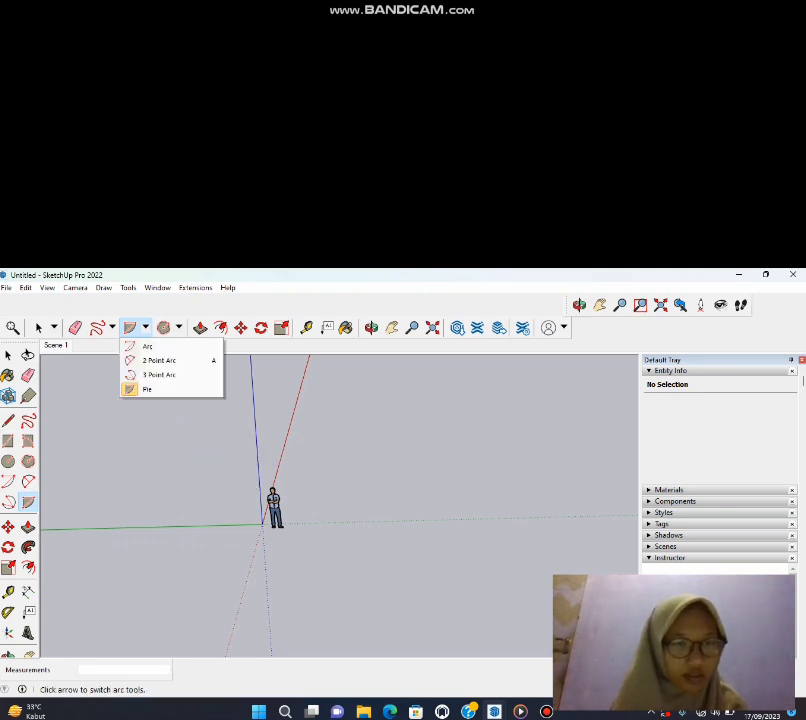
{"action": "left_click", "coordinate": [178, 328]}
{"action": "left_click", "coordinate": [112, 328]}
{"action": "left_click", "coordinate": [112, 328]}
- Draw a small horizontal rectangle beside the person figure and an overlapping one about 6.50 m by 3.82 m from its corner
{"action": "left_click", "coordinate": [103, 287]}
{"action": "mouse_move", "coordinate": [125, 327]}
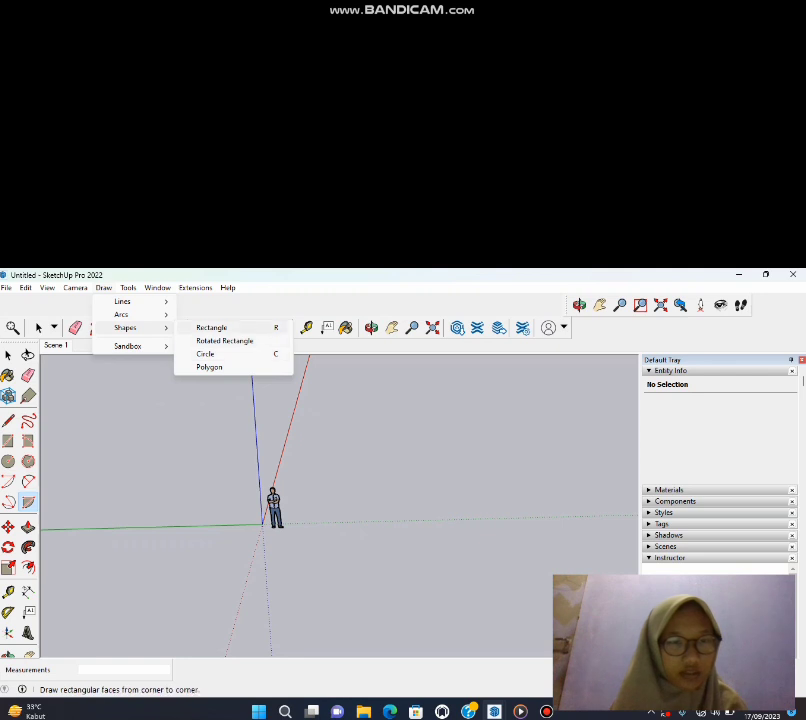
{"action": "left_click", "coordinate": [224, 341]}
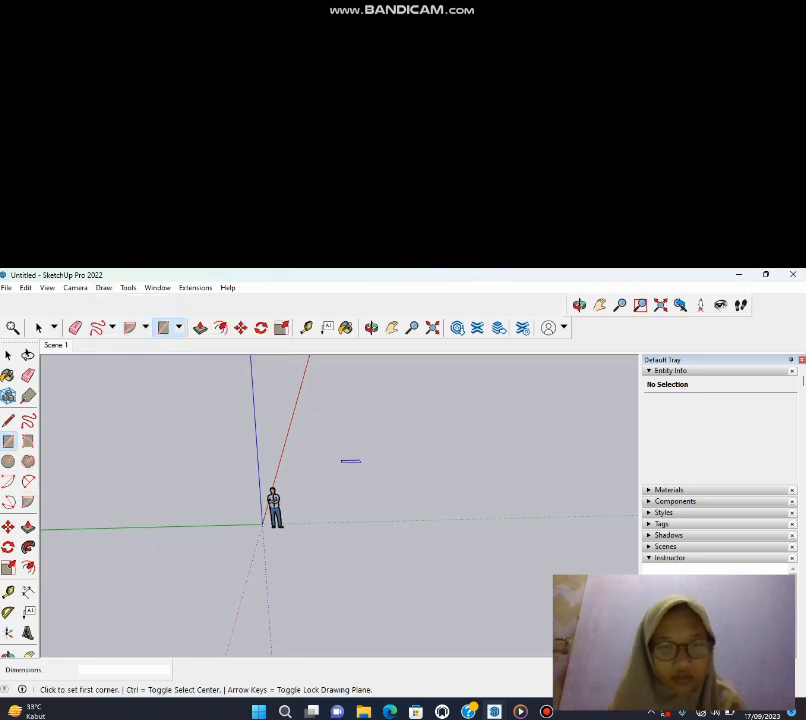
{"action": "left_click", "coordinate": [362, 463]}
{"action": "left_click", "coordinate": [383, 471]}
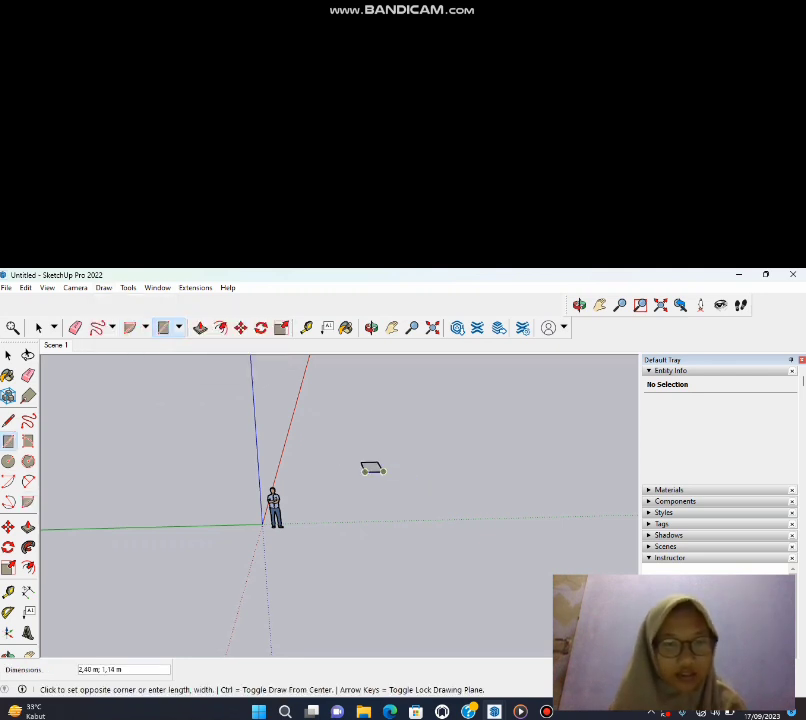
{"action": "left_click", "coordinate": [320, 448]}
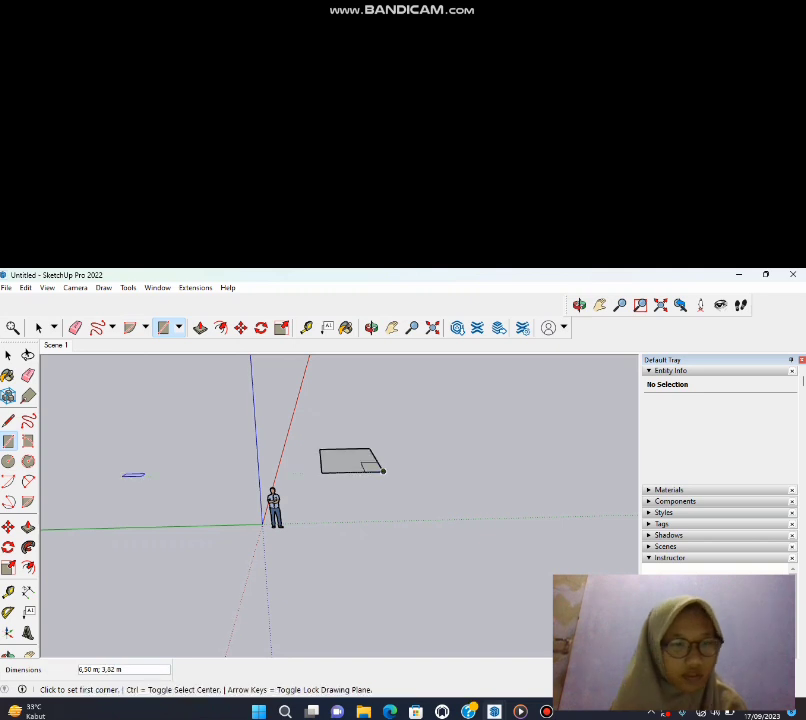
- Draw a Rotated Rectangle about 3.43 m by 4.32 m beyond the two overlapping rectangles, with its baseline protractor perpendicular to the green axis
{"action": "left_click", "coordinate": [28, 441]}
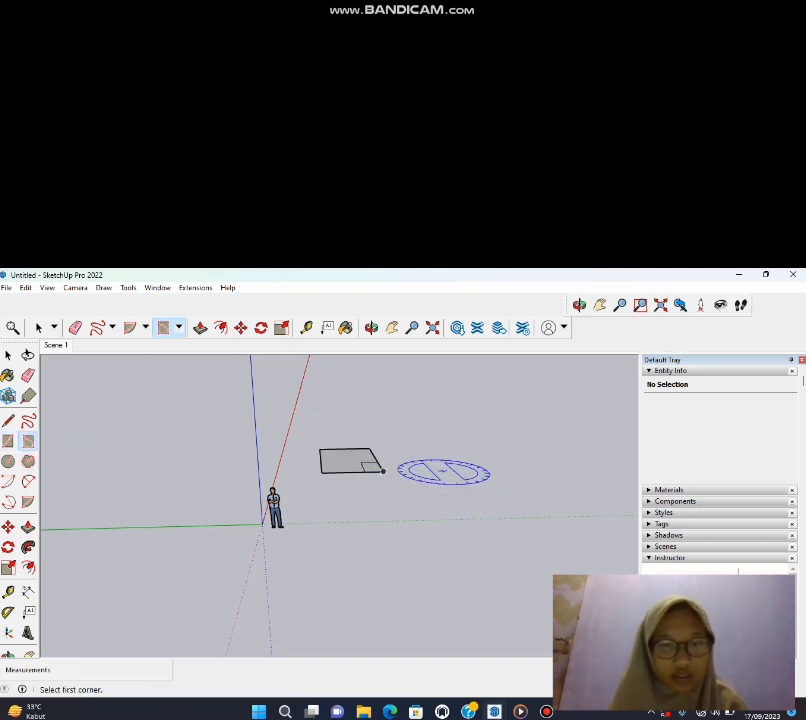
{"action": "key", "text": "Left"}
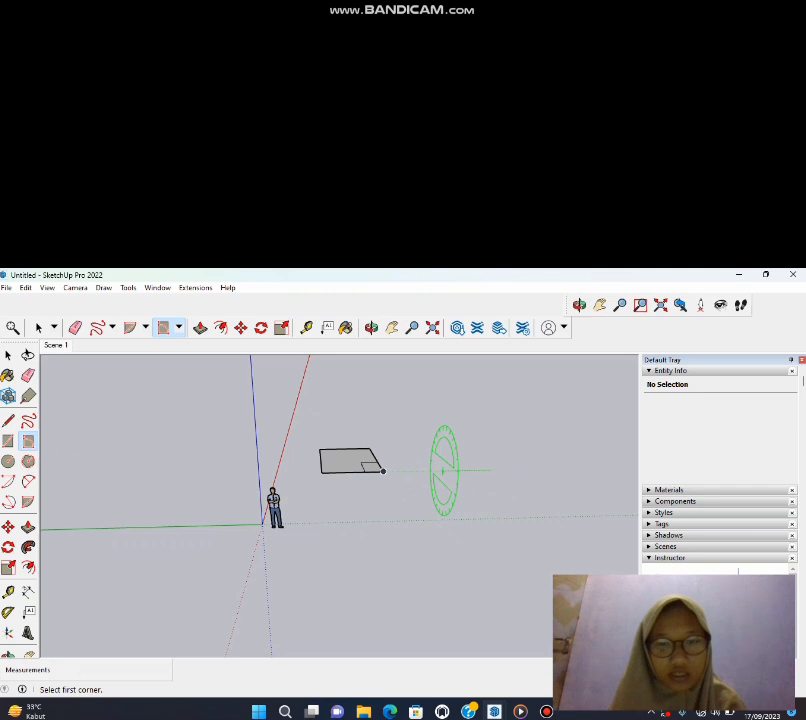
{"action": "left_click", "coordinate": [460, 485]}
{"action": "left_click", "coordinate": [575, 485]}
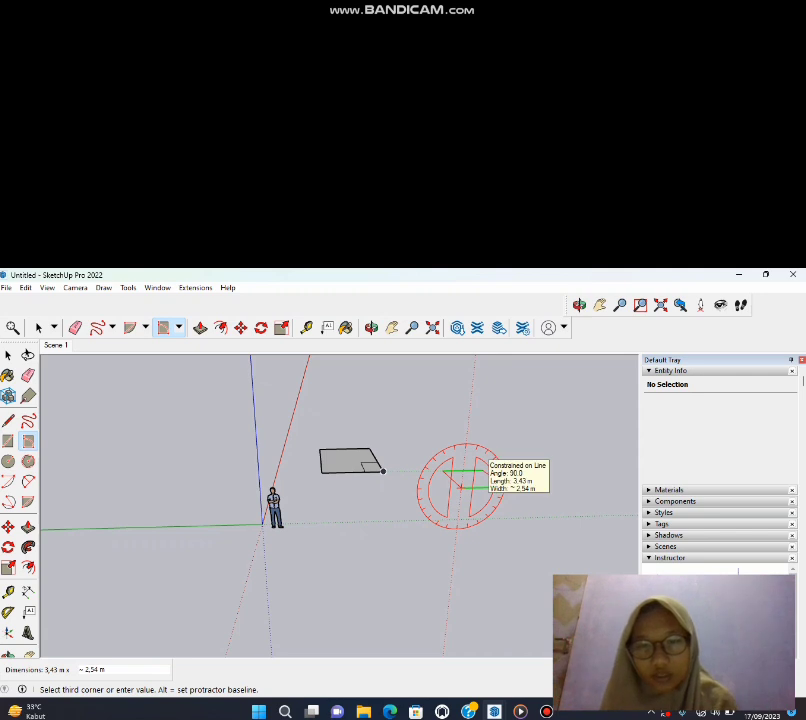
{"action": "left_click", "coordinate": [528, 484]}
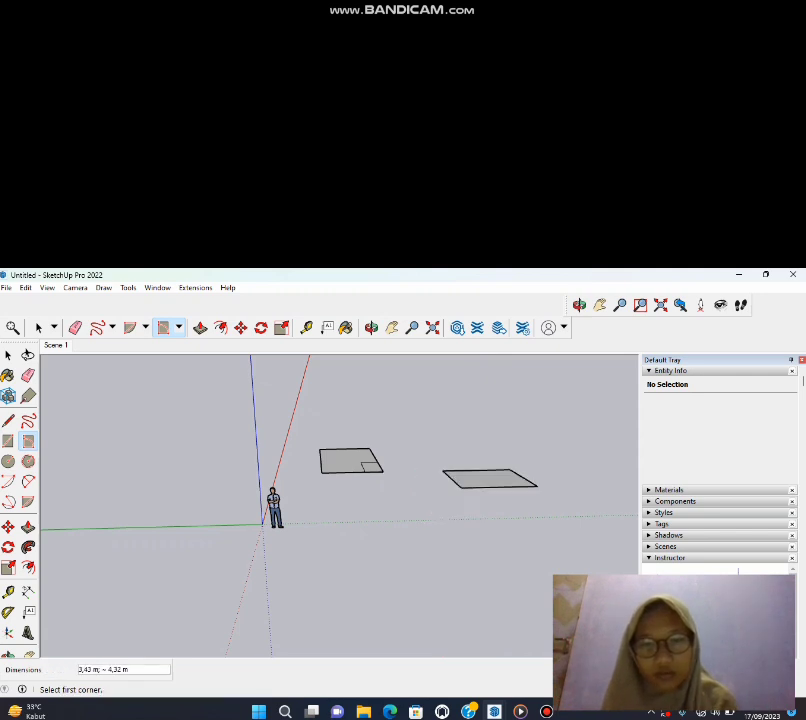
- Draw a second Rotated Rectangle about 17.07 m by 4.61 m behind the first rotated one
{"action": "left_click", "coordinate": [444, 413]}
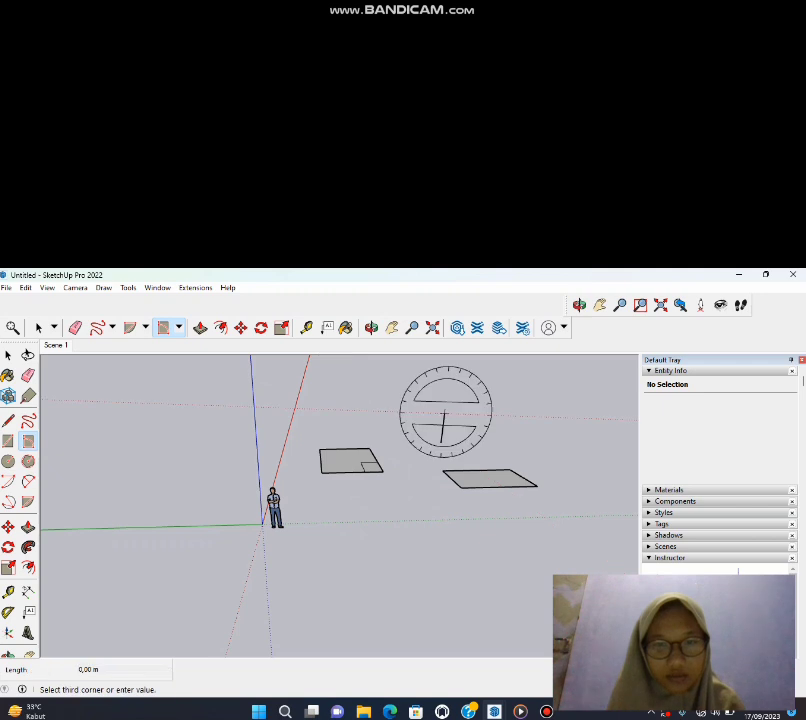
{"action": "left_click", "coordinate": [457, 413]}
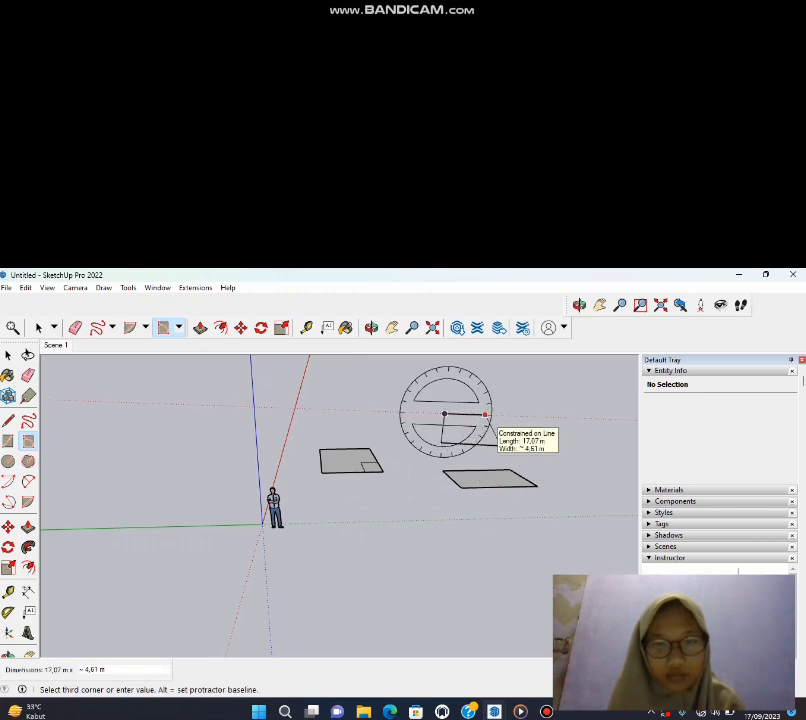
{"action": "left_click", "coordinate": [496, 442]}
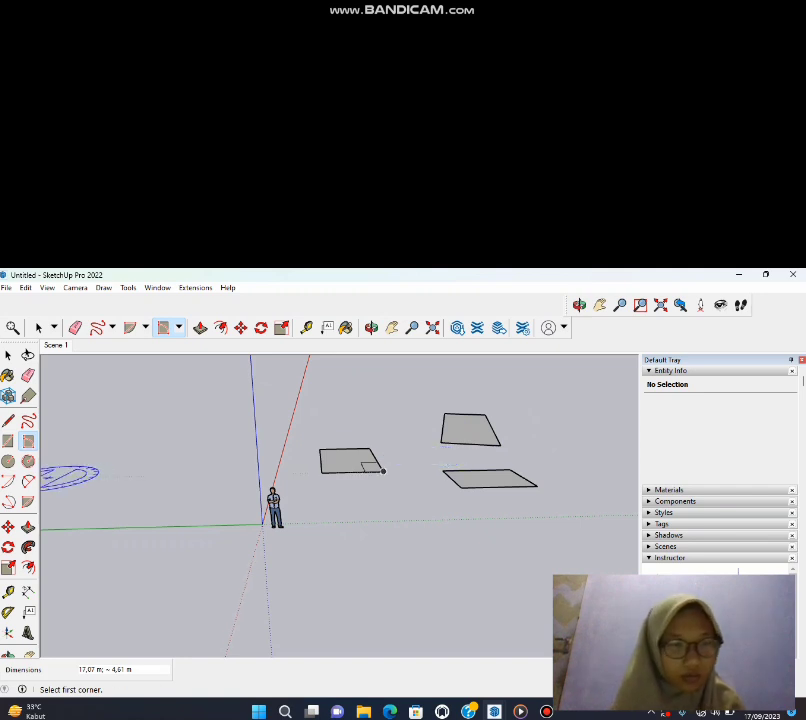
- Draw a horizontal circle with a radius of about 2.2 m in front of the overlapping rectangles
{"action": "left_click", "coordinate": [9, 501]}
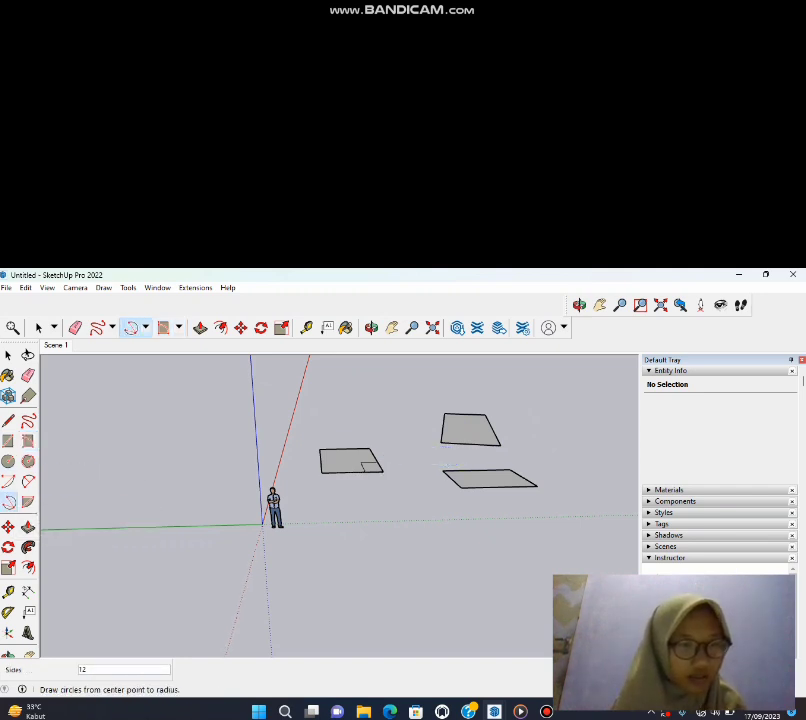
{"action": "left_click", "coordinate": [9, 461]}
{"action": "left_click", "coordinate": [381, 497]}
{"action": "left_click", "coordinate": [419, 498]}
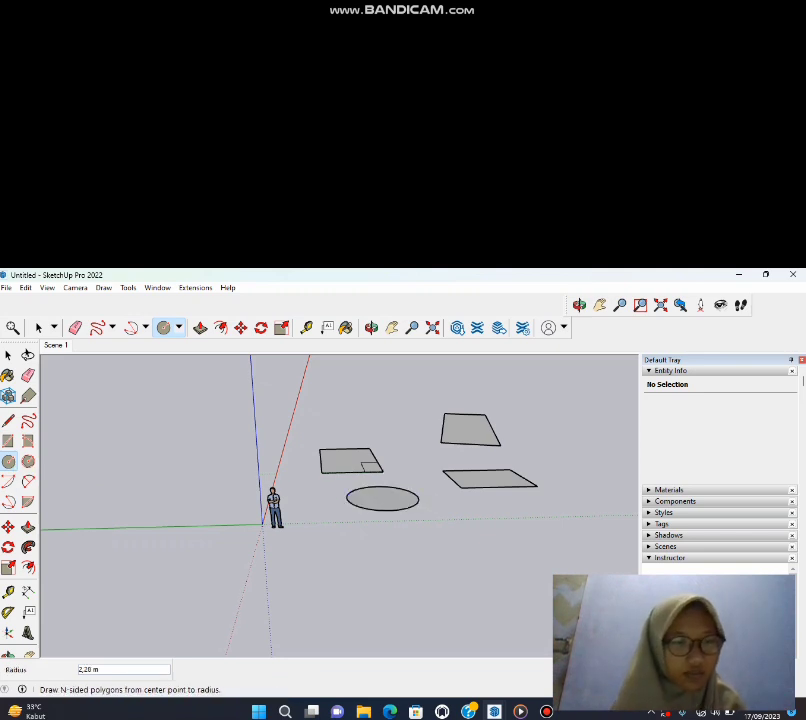
- Draw a small horizontal polygon behind the rectangles and a larger one around it with an inscribed radius of about 10.8 m
{"action": "left_click", "coordinate": [28, 461]}
{"action": "left_click", "coordinate": [342, 416]}
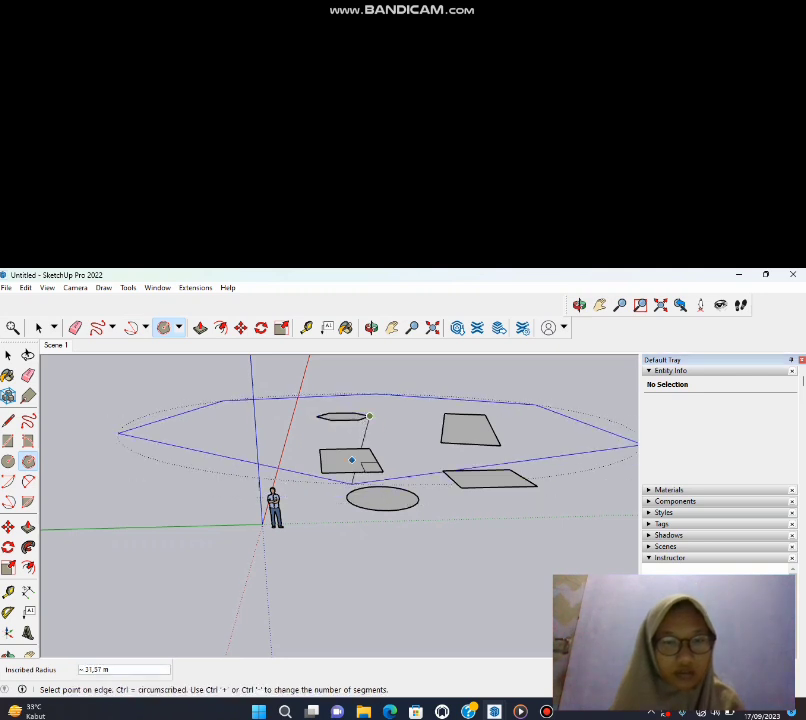
{"action": "left_click", "coordinate": [443, 420]}
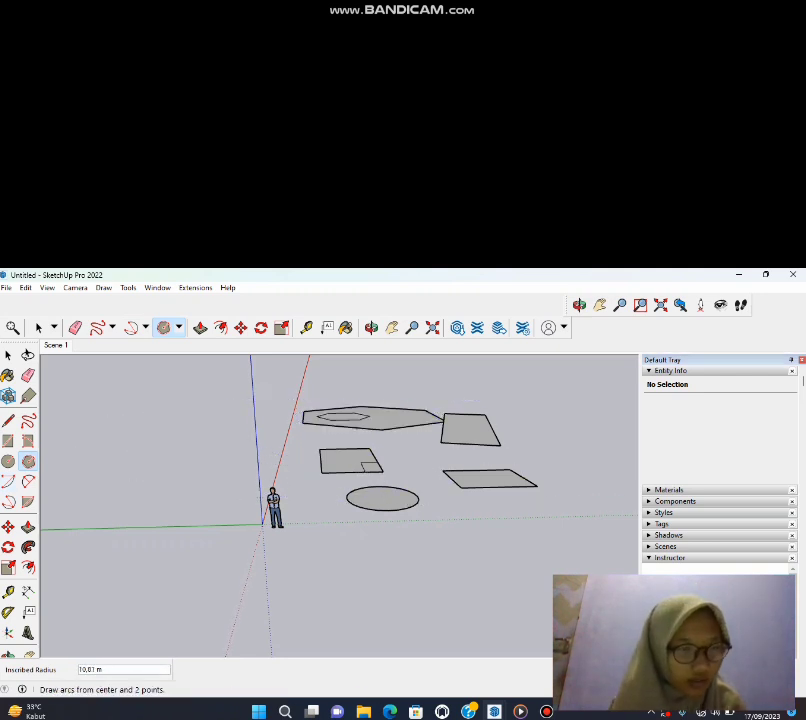
- Create a Sandbox From Scratch terrain grid with 3.00 m spacing, starting beside the person figure and extending behind it
{"action": "left_click", "coordinate": [8, 481]}
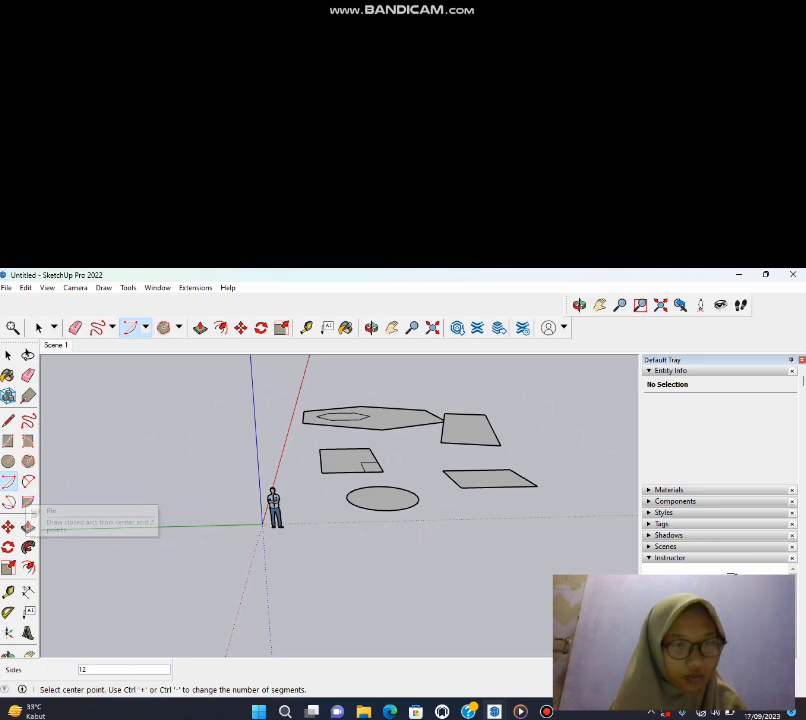
{"action": "left_click", "coordinate": [128, 288]}
{"action": "mouse_move", "coordinate": [104, 288]}
{"action": "mouse_move", "coordinate": [140, 346]}
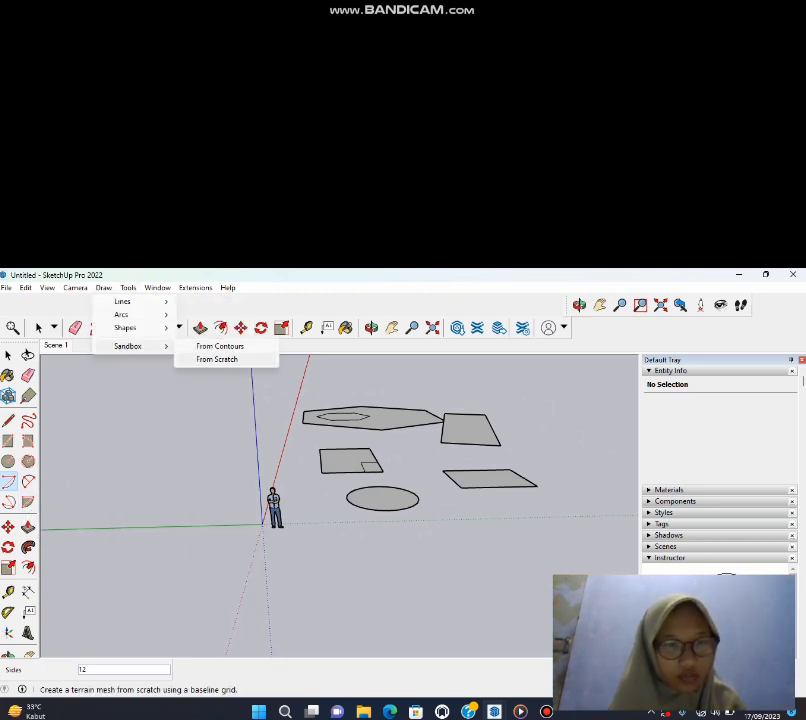
{"action": "left_click", "coordinate": [216, 359]}
{"action": "left_click", "coordinate": [228, 473]}
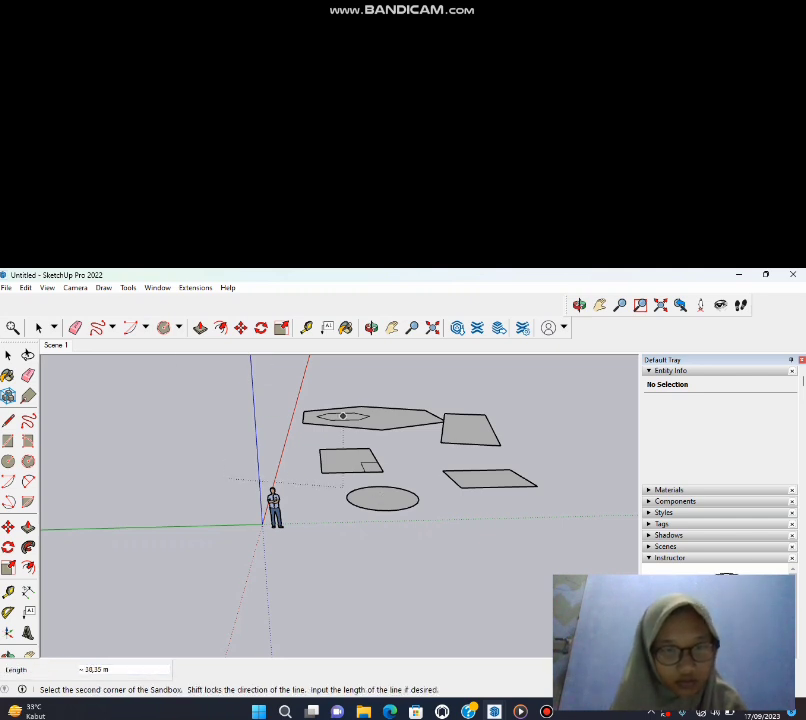
{"action": "left_click", "coordinate": [381, 497]}
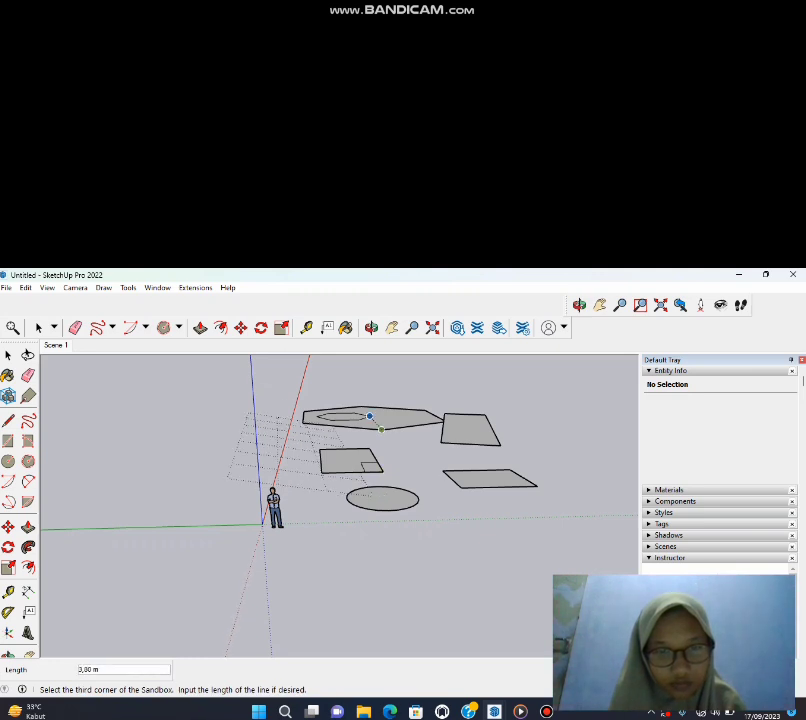
{"action": "left_click", "coordinate": [390, 410]}
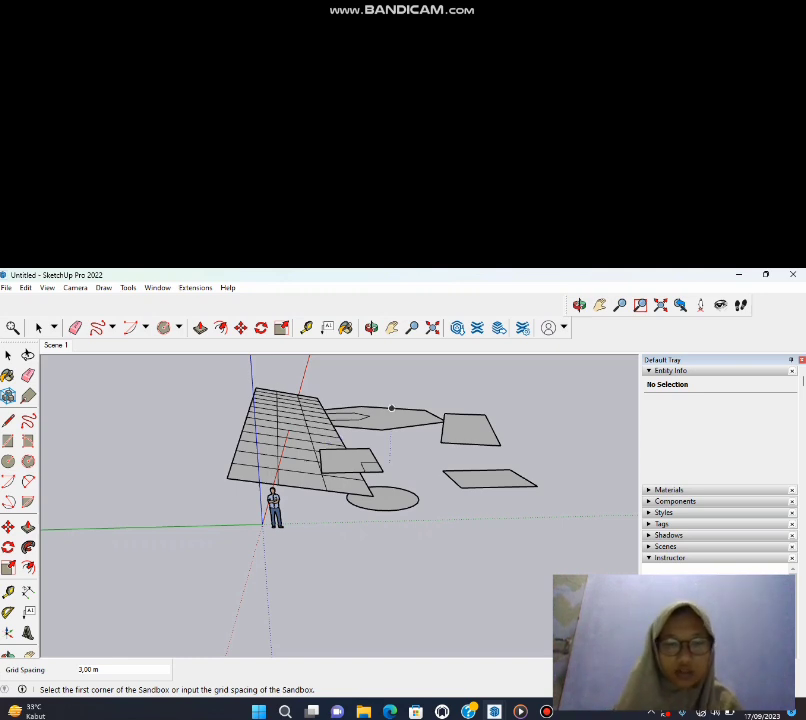
- Undo the sandbox grid, polygons, circle and all rectangles, leaving only the person figure
{"action": "key", "text": "ctrl+z"}
{"action": "key", "text": "ctrl+z"}
{"action": "key", "text": "ctrl+z"}
{"action": "key", "text": "ctrl+z"}
{"action": "key", "text": "ctrl+z"}
{"action": "key", "text": "ctrl+z"}
{"action": "key", "text": "ctrl+z"}
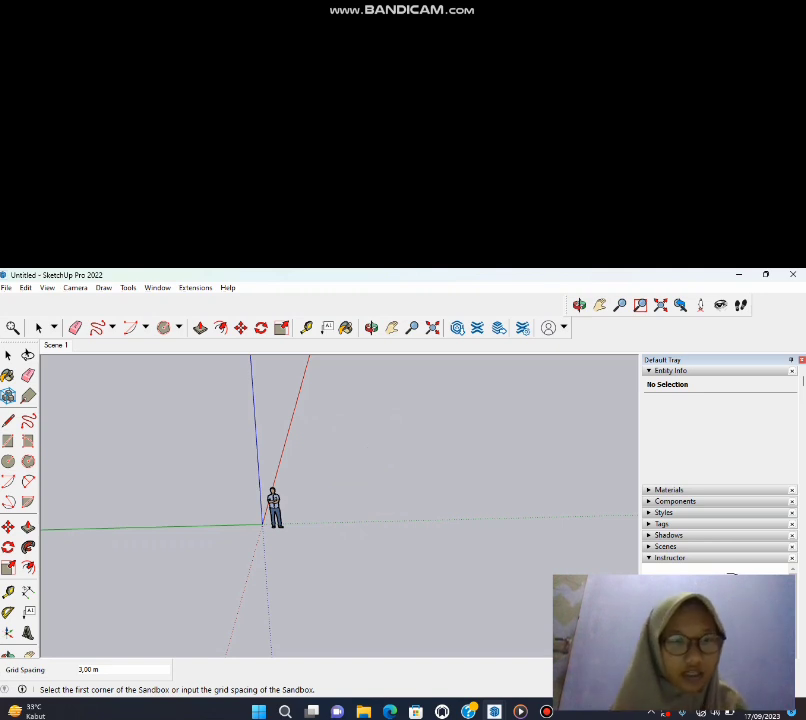
- Activate the Select tool and select everything in the model
{"action": "left_click", "coordinate": [103, 287]}
{"action": "mouse_move", "coordinate": [128, 287]}
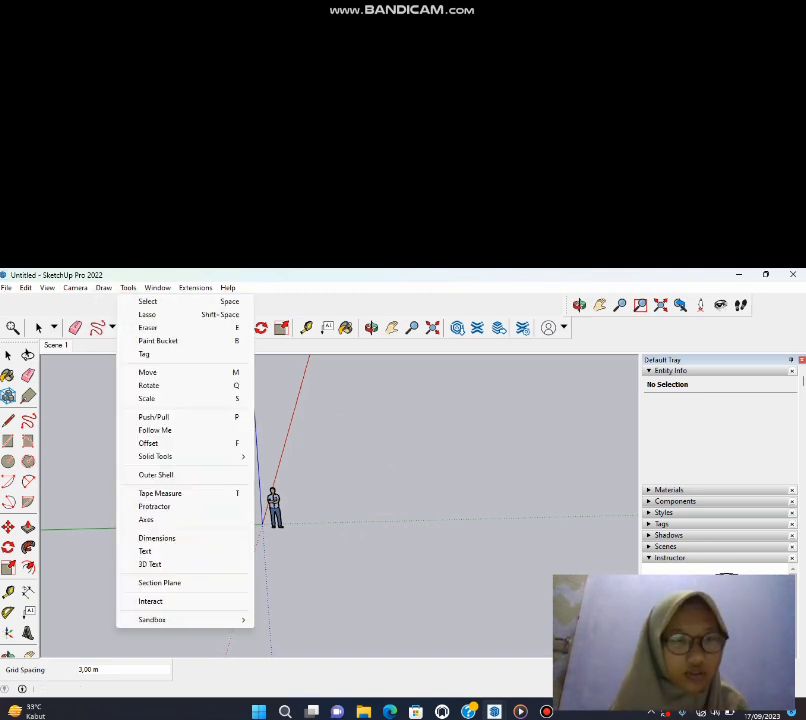
{"action": "left_click", "coordinate": [147, 301]}
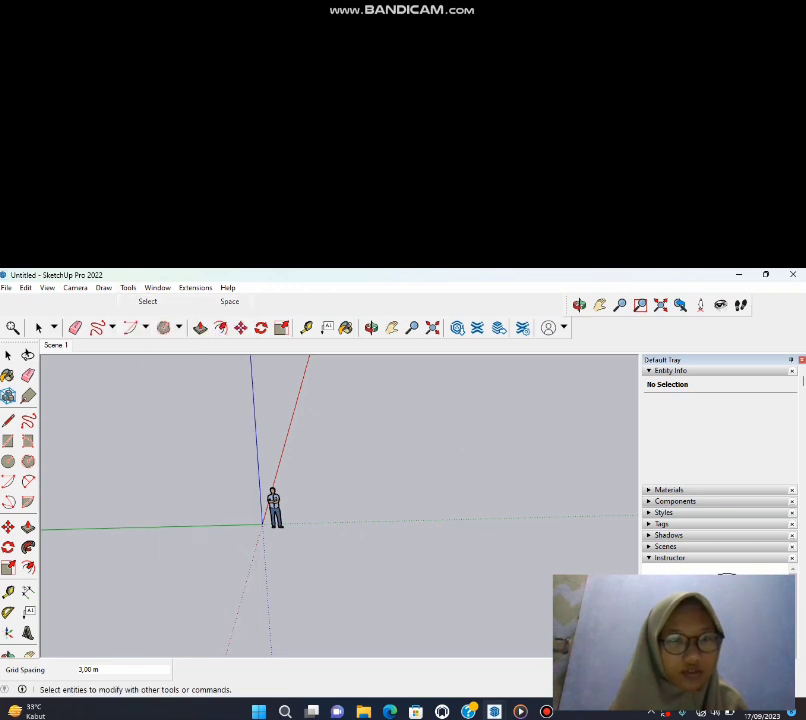
{"action": "key", "text": "super+s"}
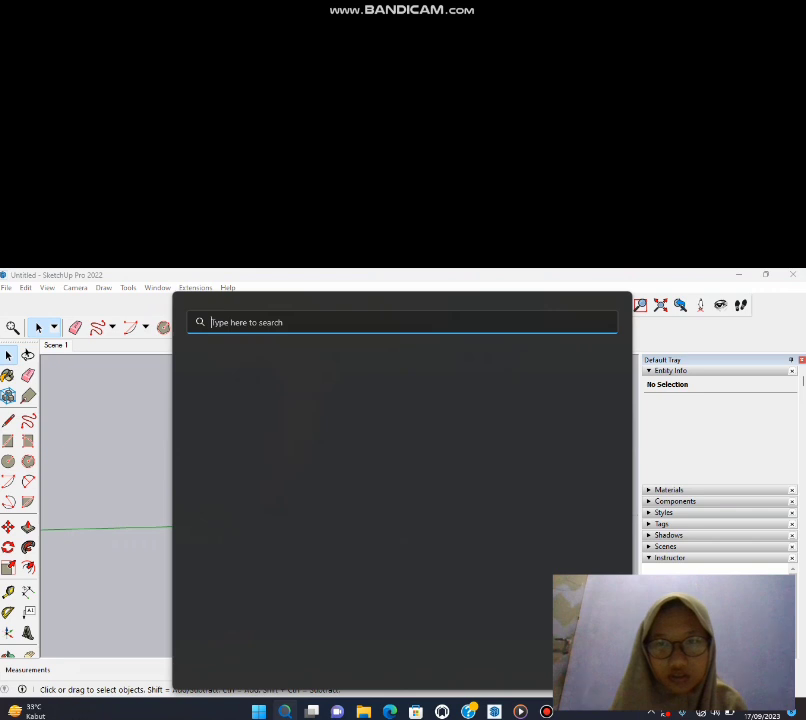
{"action": "key", "text": "Escape"}
{"action": "key", "text": "ctrl+a"}
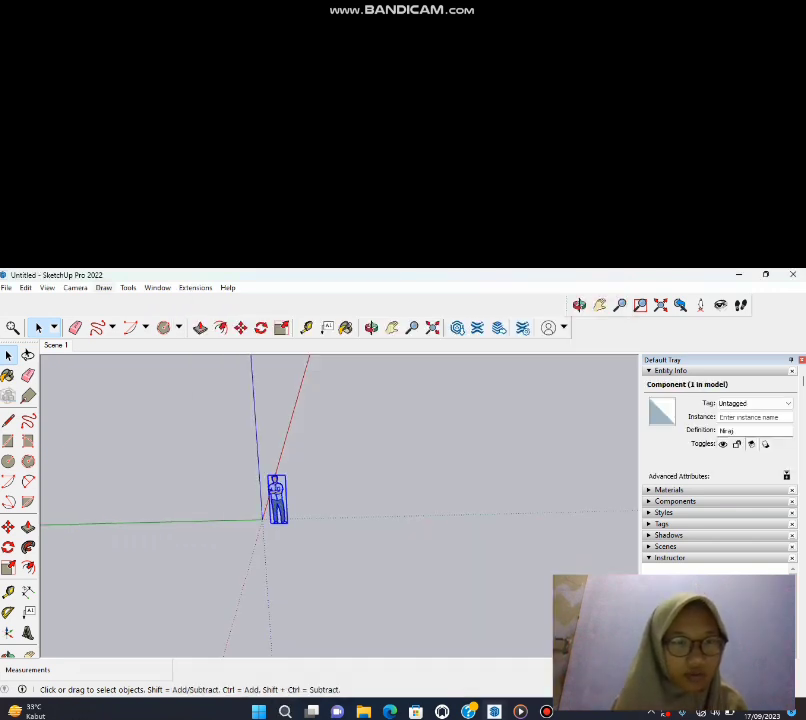
- Use the Lasso tool to trace freehand selection outlines around the person figure
{"action": "left_click", "coordinate": [128, 287]}
{"action": "left_click", "coordinate": [144, 313]}
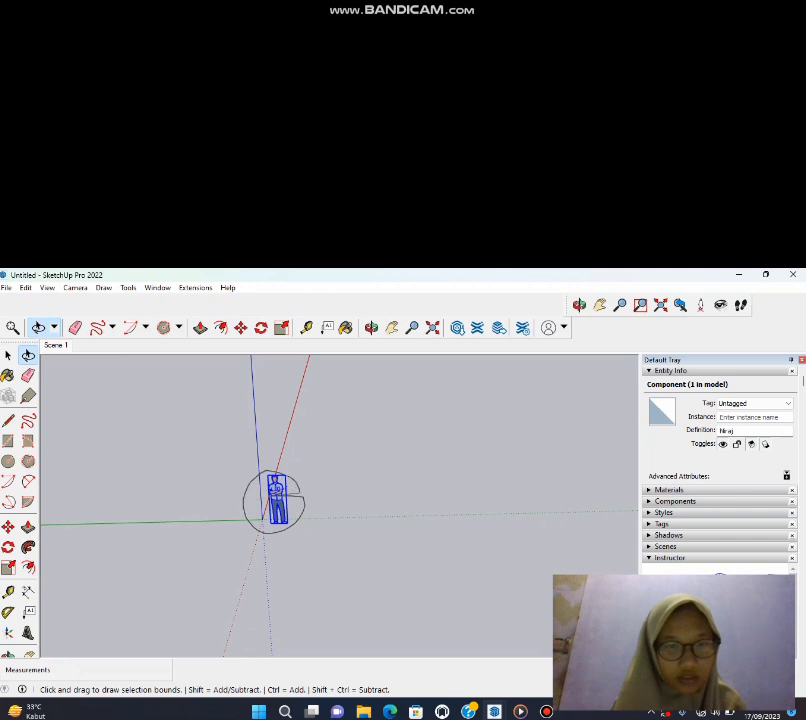
{"action": "left_click_drag", "start_coordinate": [274, 490], "coordinate": [274, 490]}
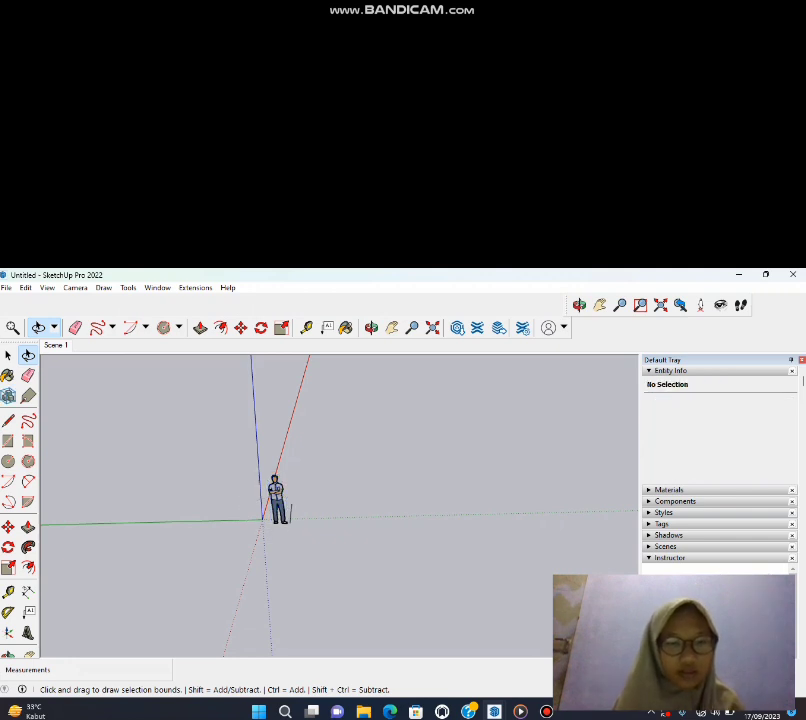
{"action": "mouse_move", "coordinate": [250, 550]}
{"action": "left_mouse_down"}
{"action": "mouse_move", "coordinate": [299, 500]}
{"action": "mouse_move", "coordinate": [288, 535]}
{"action": "mouse_move", "coordinate": [305, 500]}
{"action": "mouse_move", "coordinate": [296, 508]}
{"action": "left_mouse_up"}
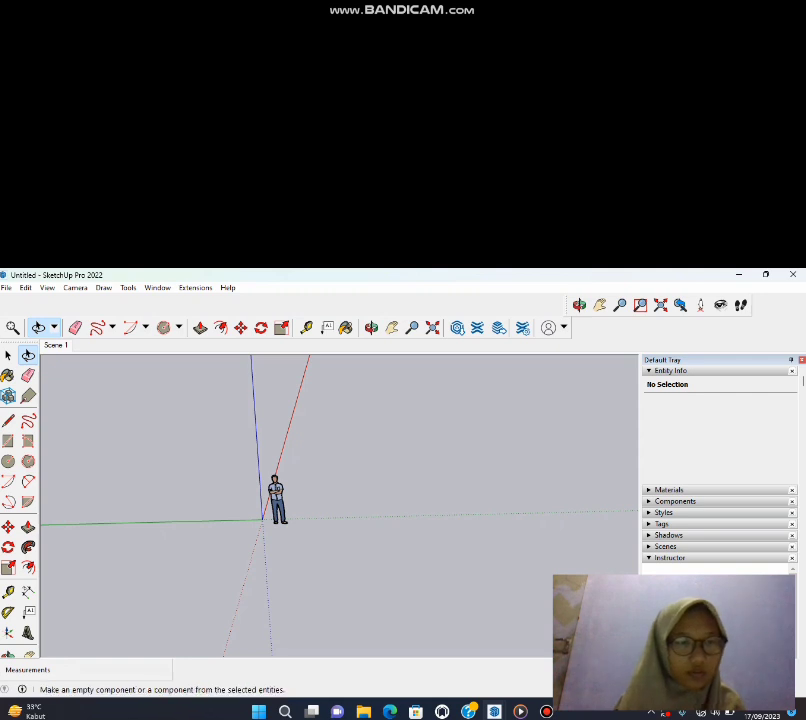
- Activate the Eraser, select the person figure and delete it from the model
{"action": "left_click", "coordinate": [128, 287]}
{"action": "left_click", "coordinate": [148, 327]}
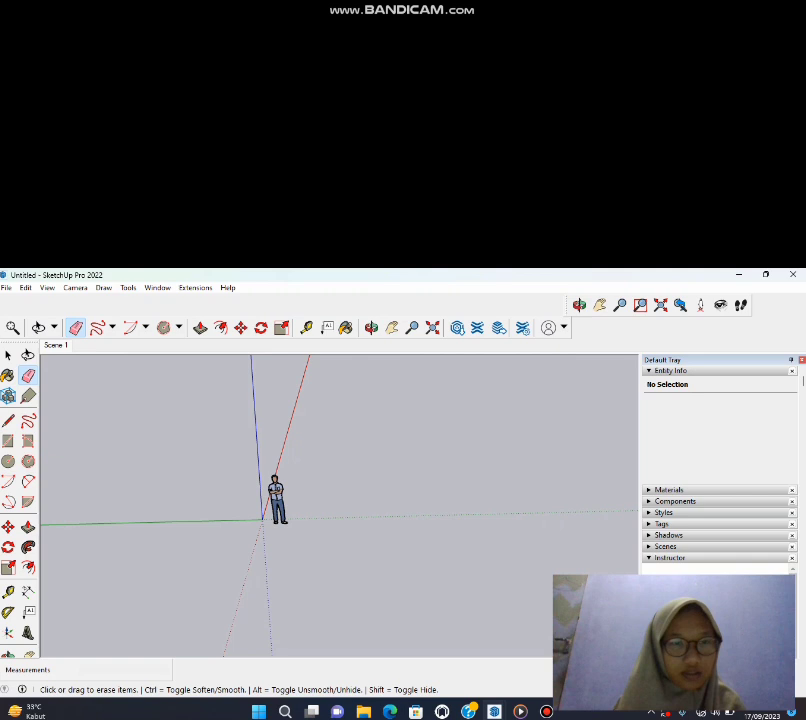
{"action": "key", "text": "ctrl+a"}
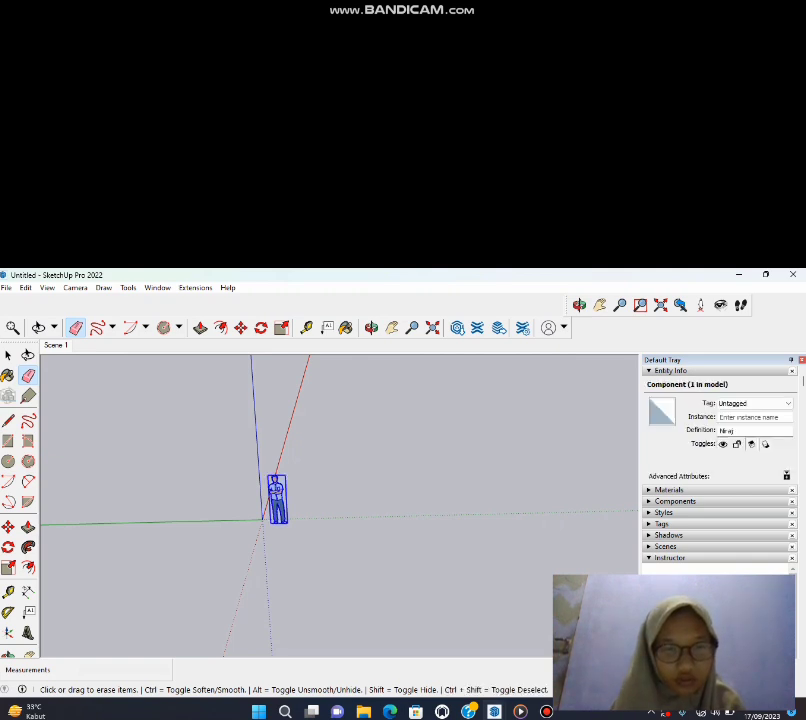
{"action": "key", "text": "Delete"}
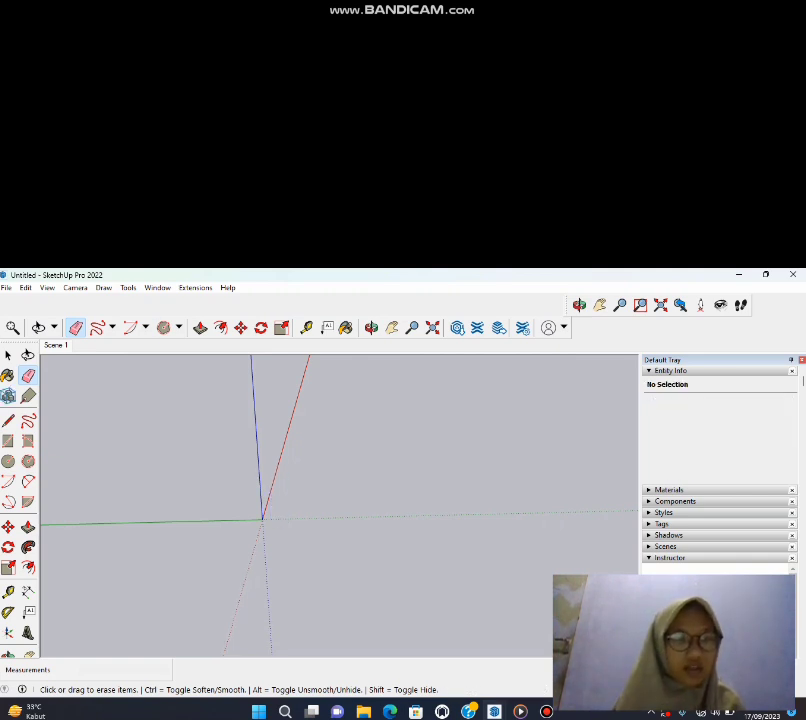
- Bring up the Paint Bucket materials and draw two adjoining horizontal rectangles, about 3.30 m by 2.04 m and 3.60 m by 2.39 m
{"action": "left_click", "coordinate": [128, 287]}
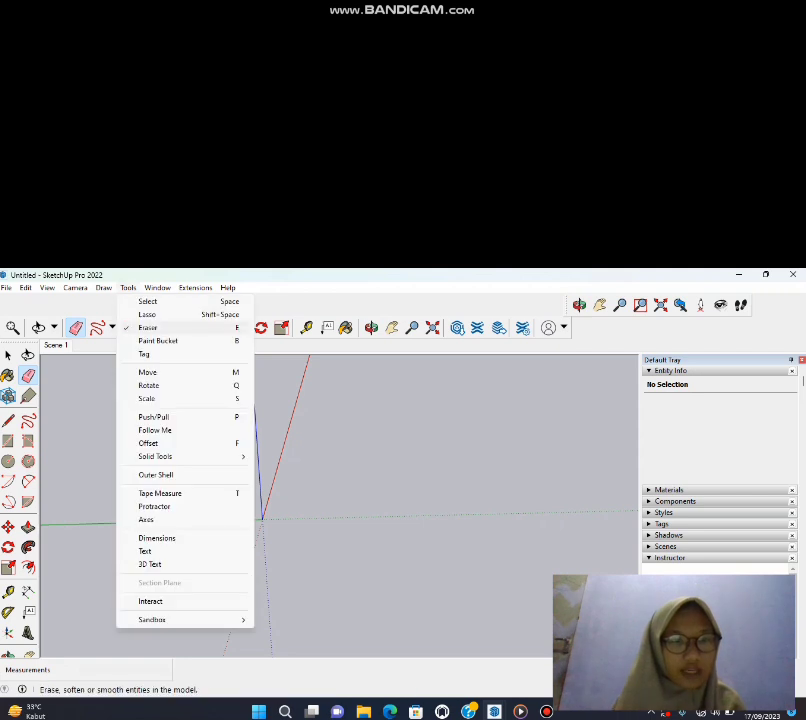
{"action": "left_click", "coordinate": [158, 341]}
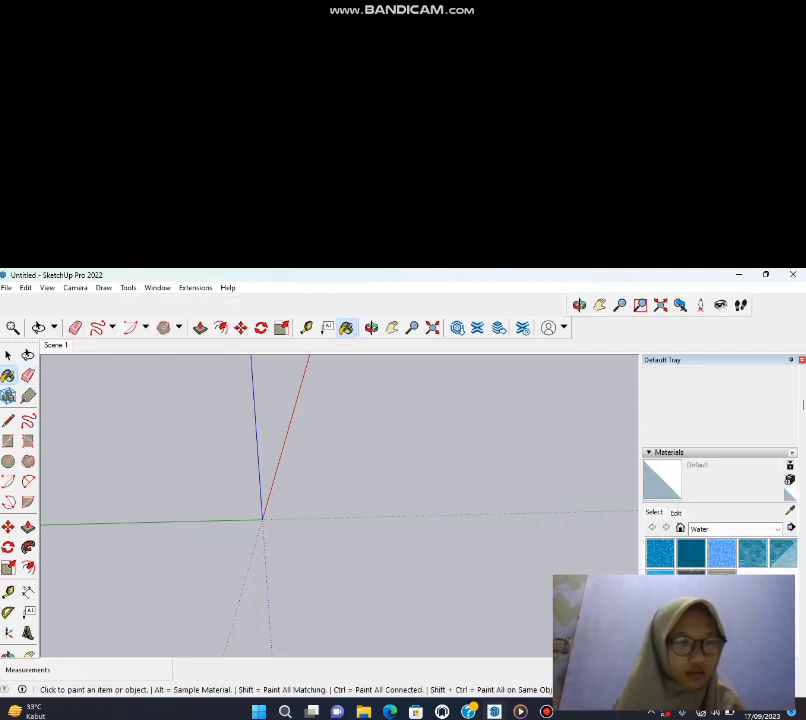
{"action": "left_click", "coordinate": [163, 327]}
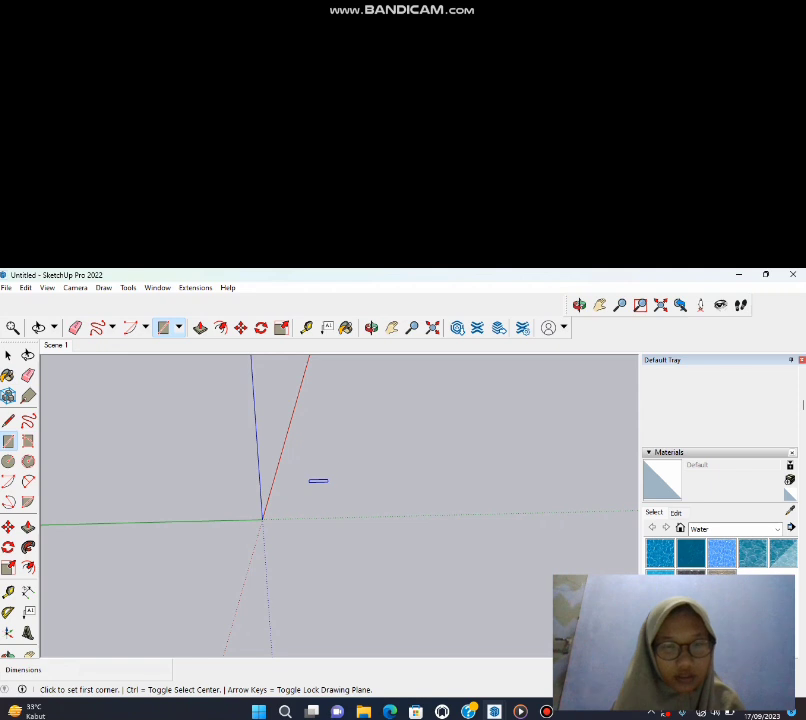
{"action": "left_click", "coordinate": [329, 481]}
{"action": "left_click", "coordinate": [381, 505]}
{"action": "left_click", "coordinate": [381, 504]}
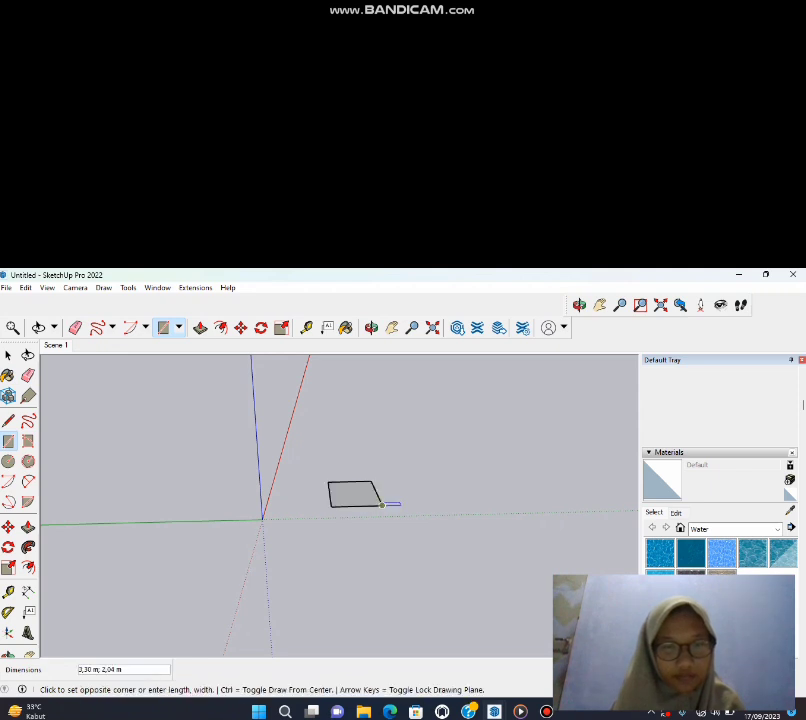
{"action": "left_click", "coordinate": [440, 504]}
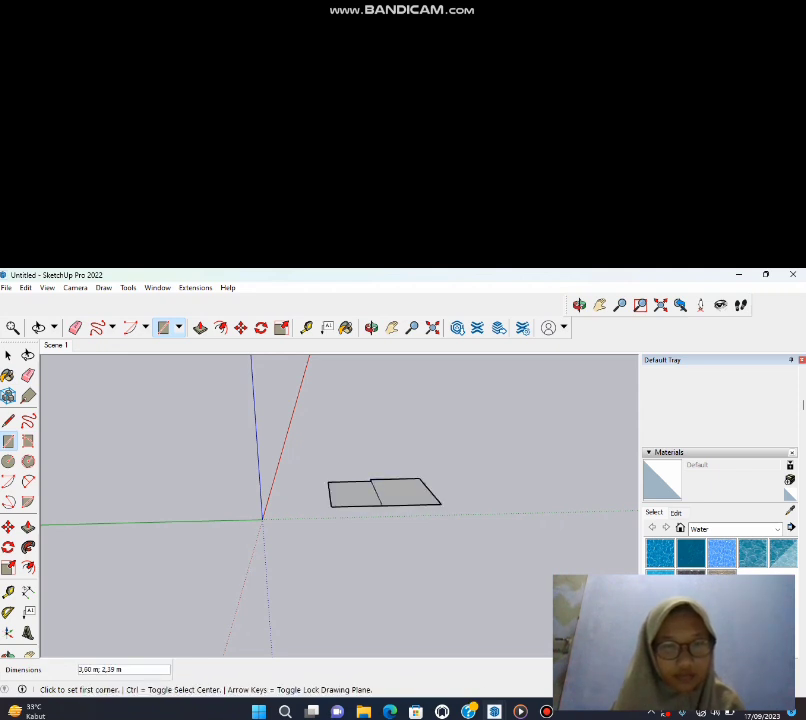
- Push/Pull both adjoining rectangles upward into boxes, raising the larger one about 2.50 m so it stands taller
{"action": "key", "text": "p"}
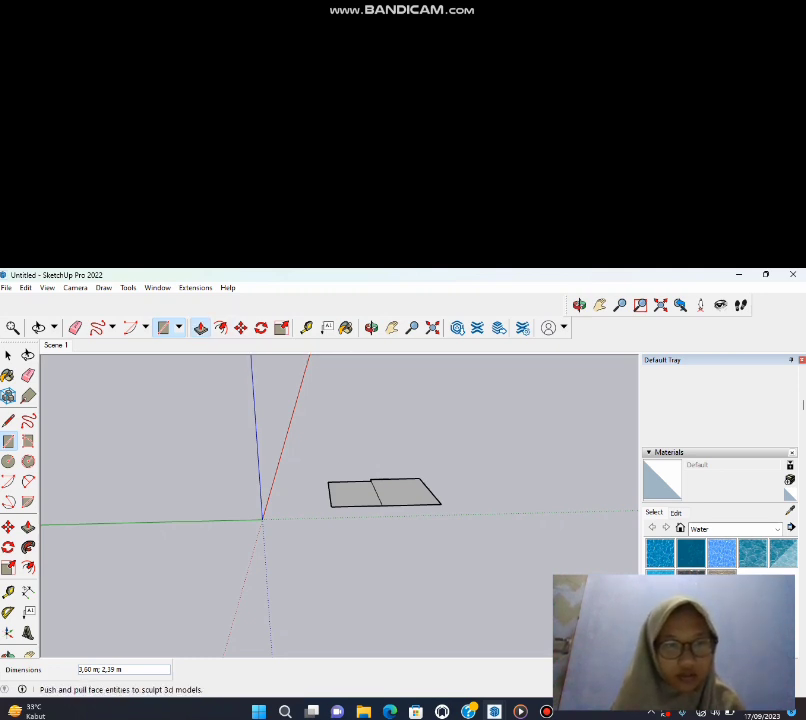
{"action": "left_click", "coordinate": [200, 328]}
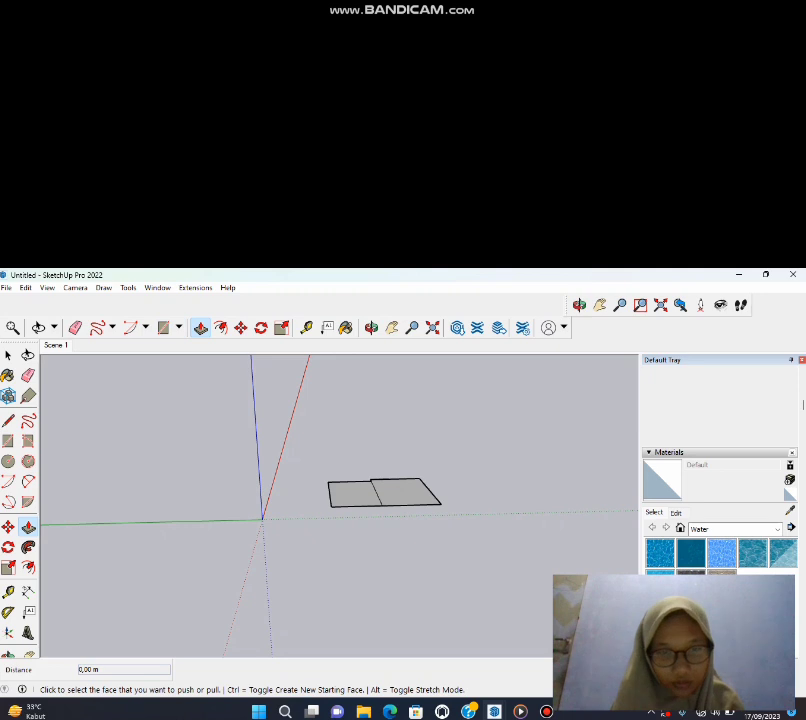
{"action": "left_click", "coordinate": [354, 494]}
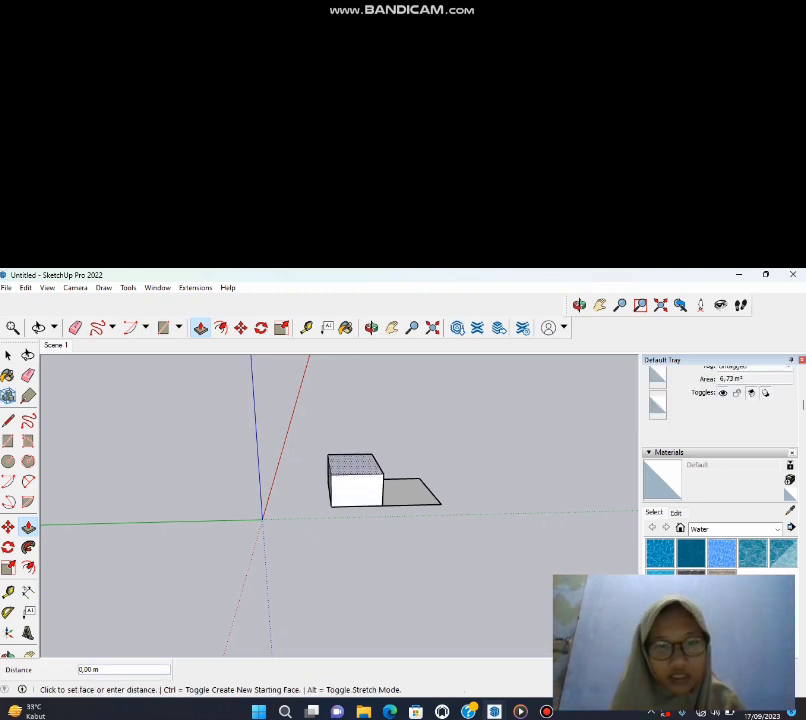
{"action": "left_click", "coordinate": [355, 448]}
{"action": "left_click", "coordinate": [410, 492]}
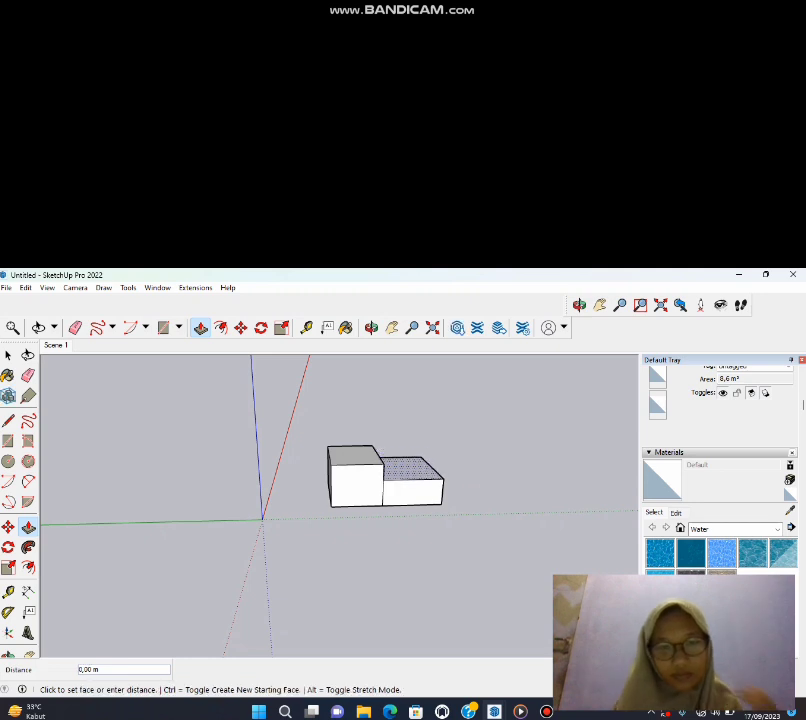
{"action": "left_click", "coordinate": [420, 395]}
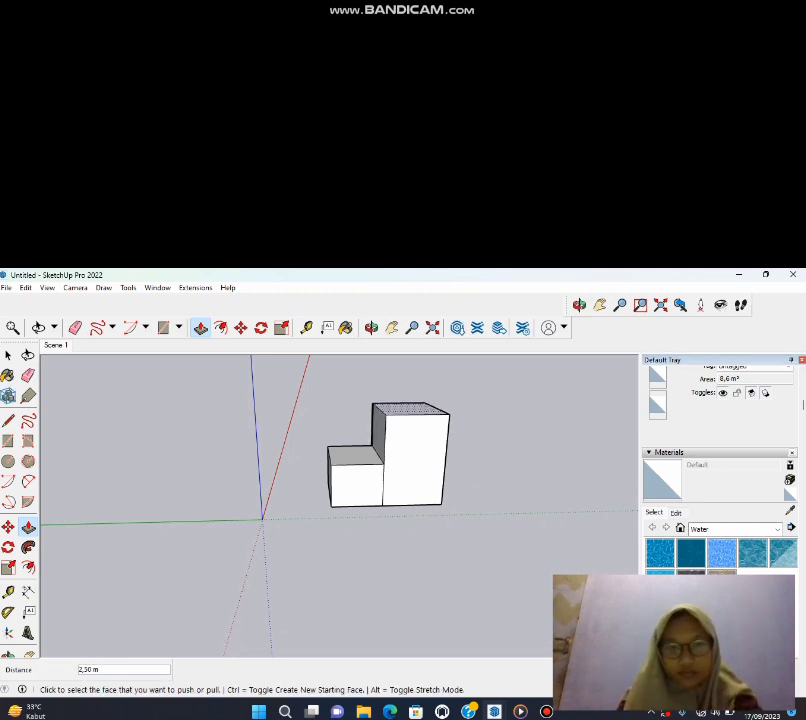
- Paint the front face of the taller box with Water Dark Blue from the Water materials
{"action": "left_click", "coordinate": [75, 288]}
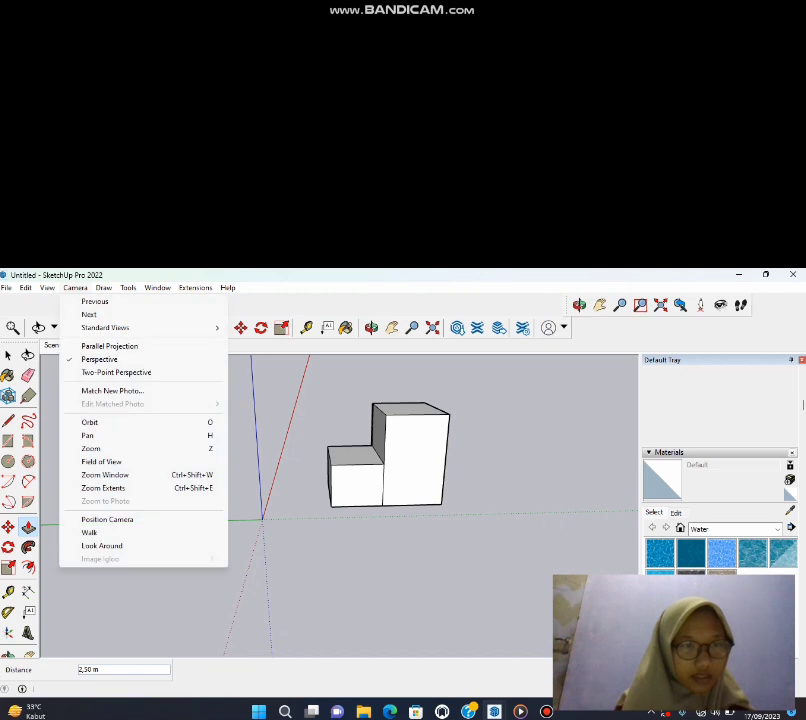
{"action": "left_click", "coordinate": [8, 376]}
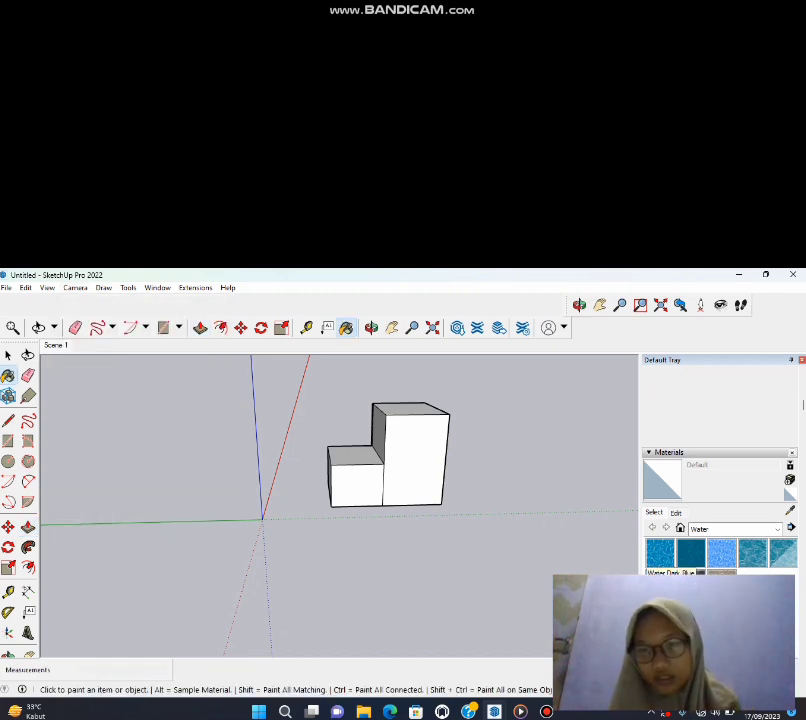
{"action": "left_click", "coordinate": [659, 553]}
{"action": "left_click", "coordinate": [735, 529]}
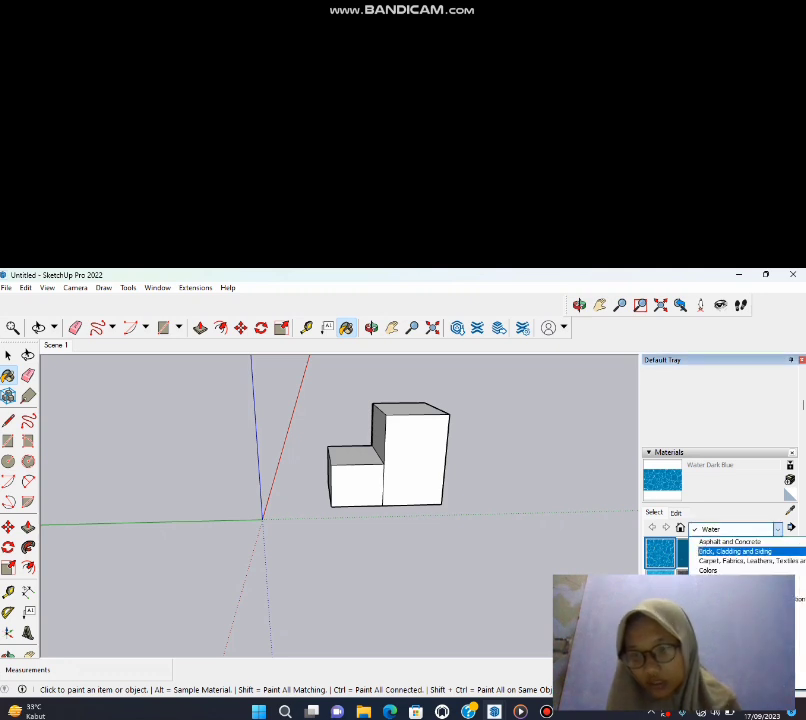
{"action": "left_click", "coordinate": [730, 551]}
{"action": "left_click", "coordinate": [735, 529]}
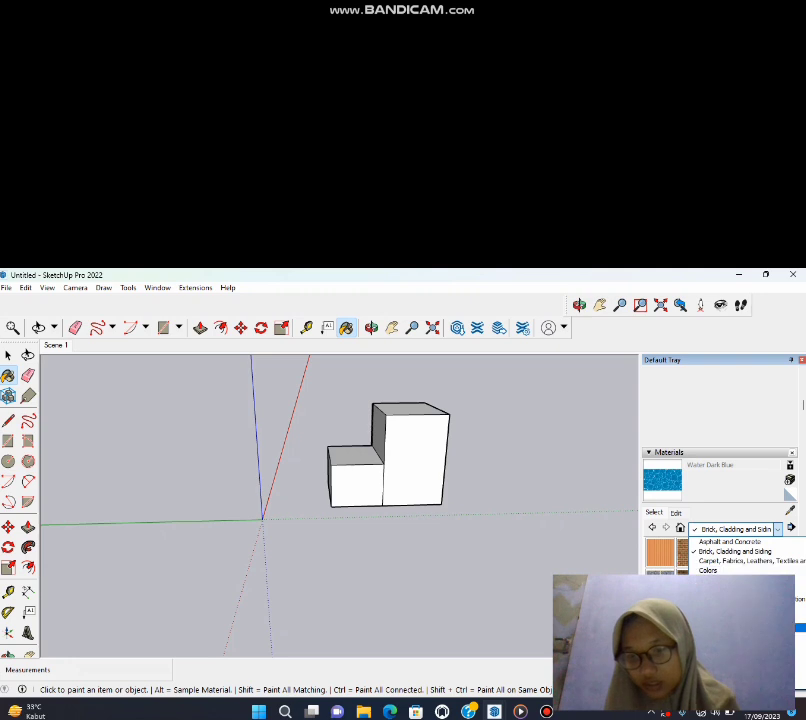
{"action": "left_click", "coordinate": [735, 666]}
{"action": "left_click", "coordinate": [660, 553]}
{"action": "left_click", "coordinate": [416, 458]}
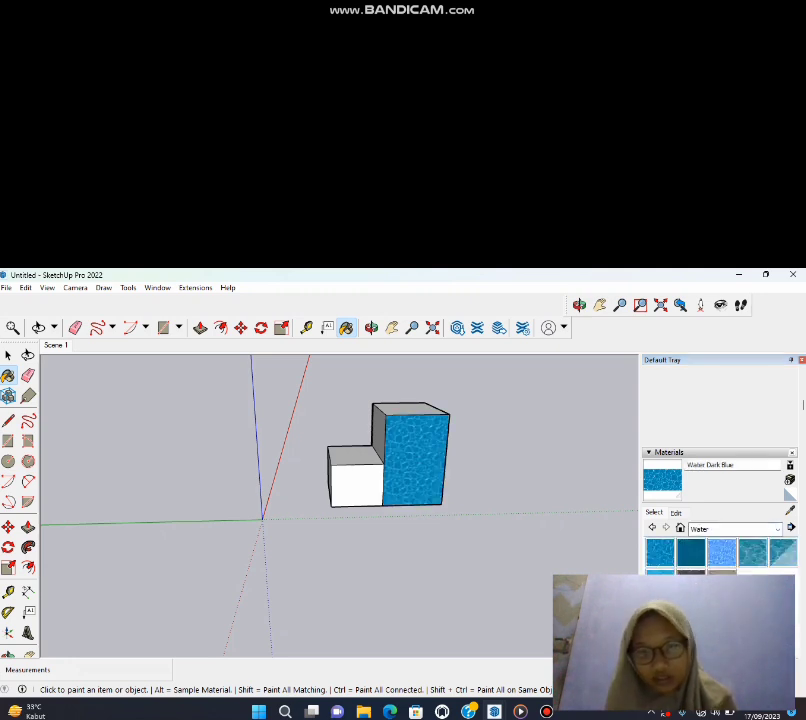
- Paint the lower box's front face with Water Stream and its top face with Water Light Blue
{"action": "left_click", "coordinate": [691, 582]}
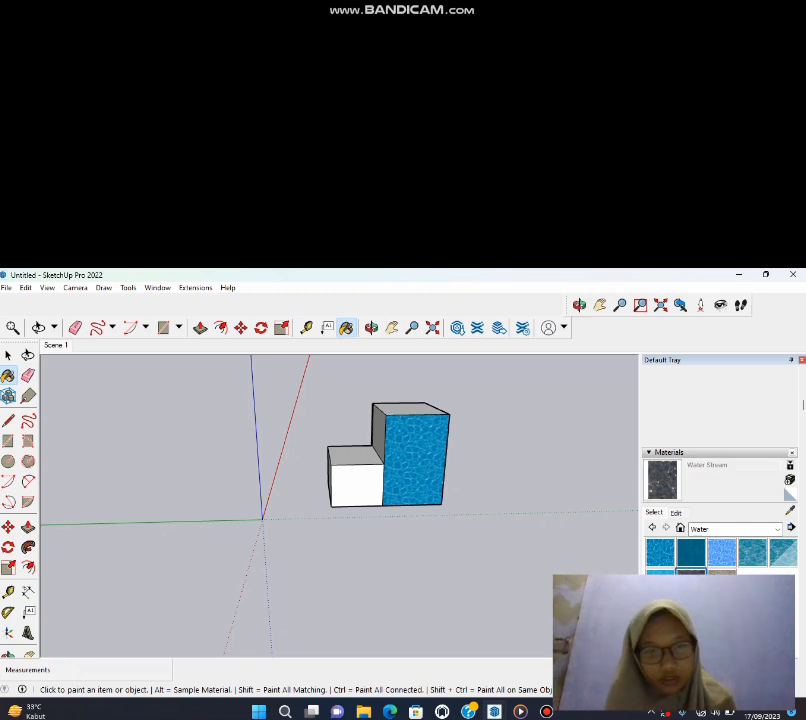
{"action": "left_click", "coordinate": [355, 485]}
{"action": "left_click", "coordinate": [355, 455]}
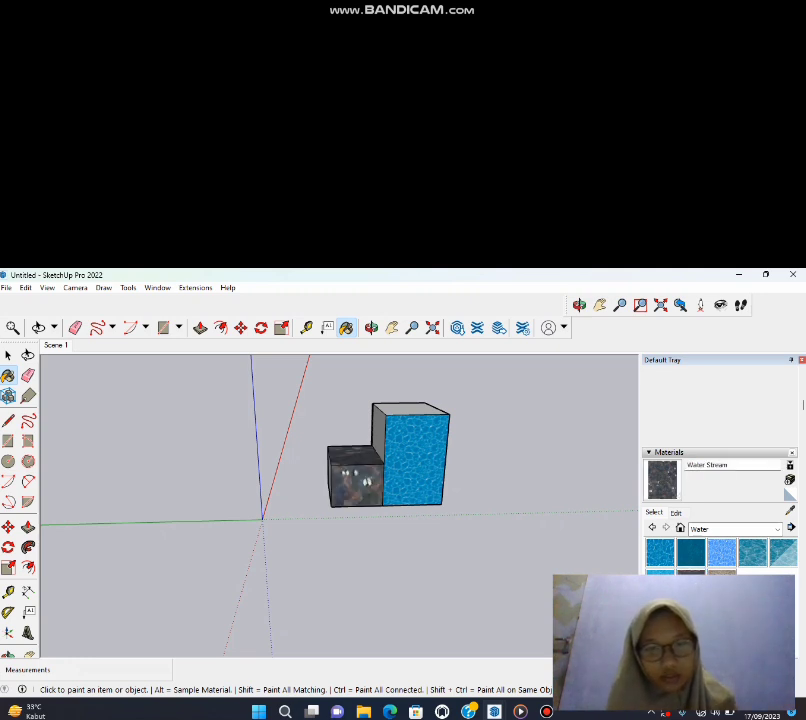
{"action": "left_click", "coordinate": [721, 552]}
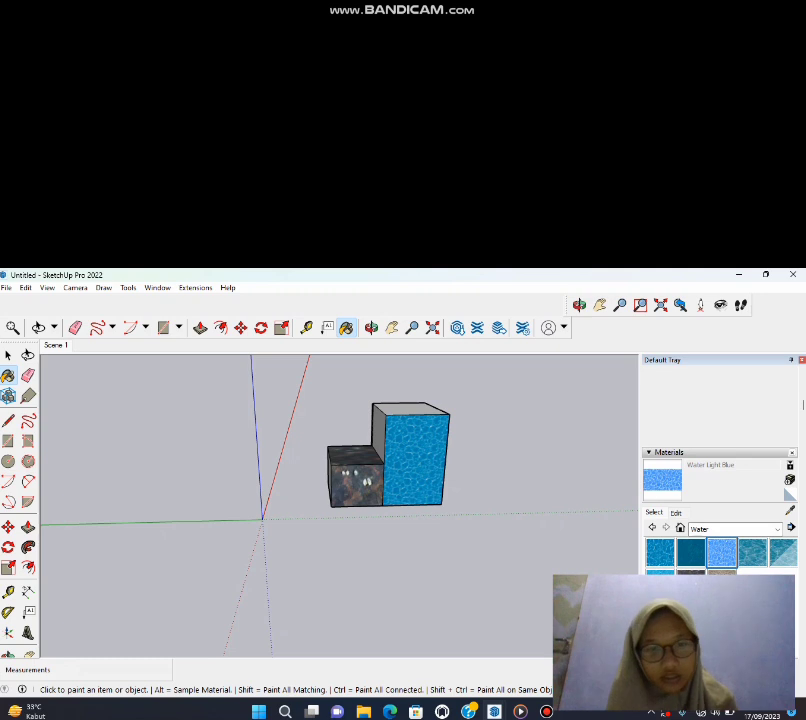
{"action": "left_click", "coordinate": [355, 456]}
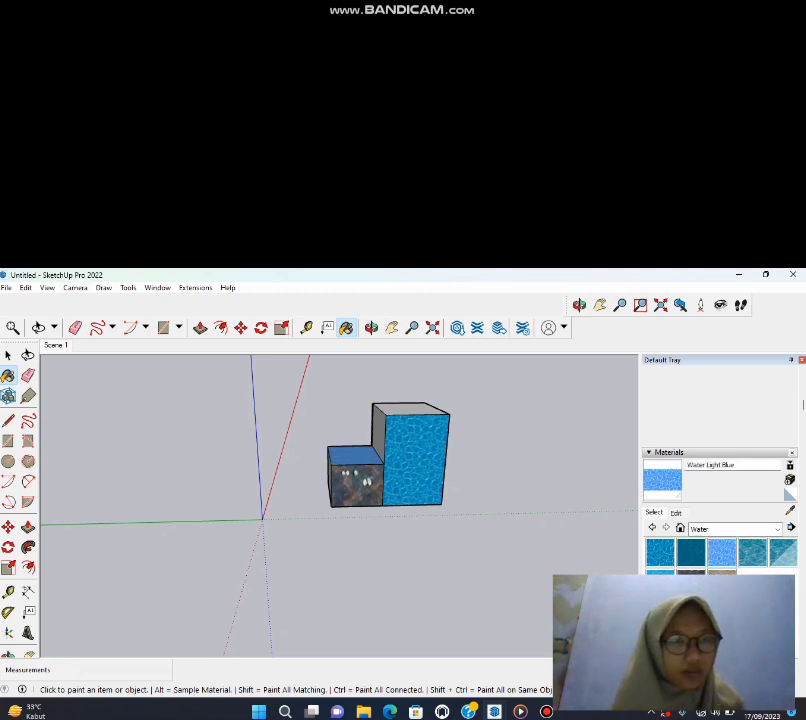
- Use the Move tool to stretch the taller box by its front face, ending with an offset of about 0.17 m
{"action": "left_click", "coordinate": [128, 287]}
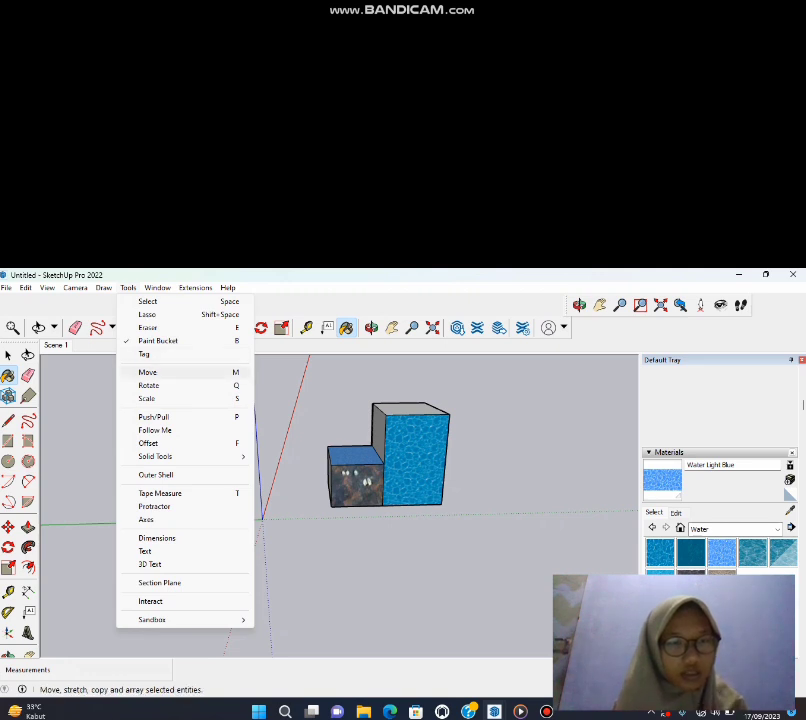
{"action": "left_click", "coordinate": [147, 372]}
{"action": "left_click", "coordinate": [418, 478]}
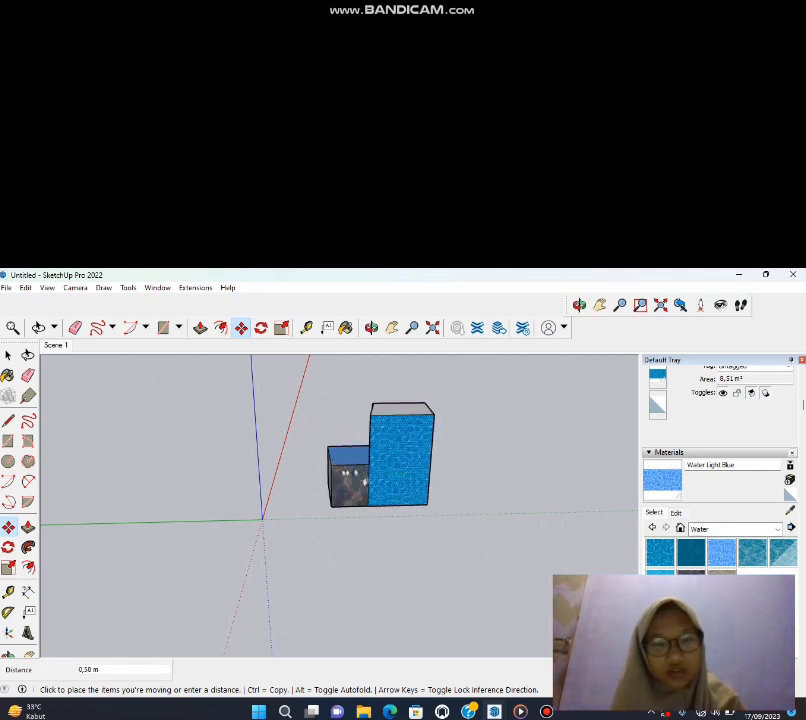
{"action": "left_click", "coordinate": [413, 472]}
{"action": "left_click", "coordinate": [413, 472]}
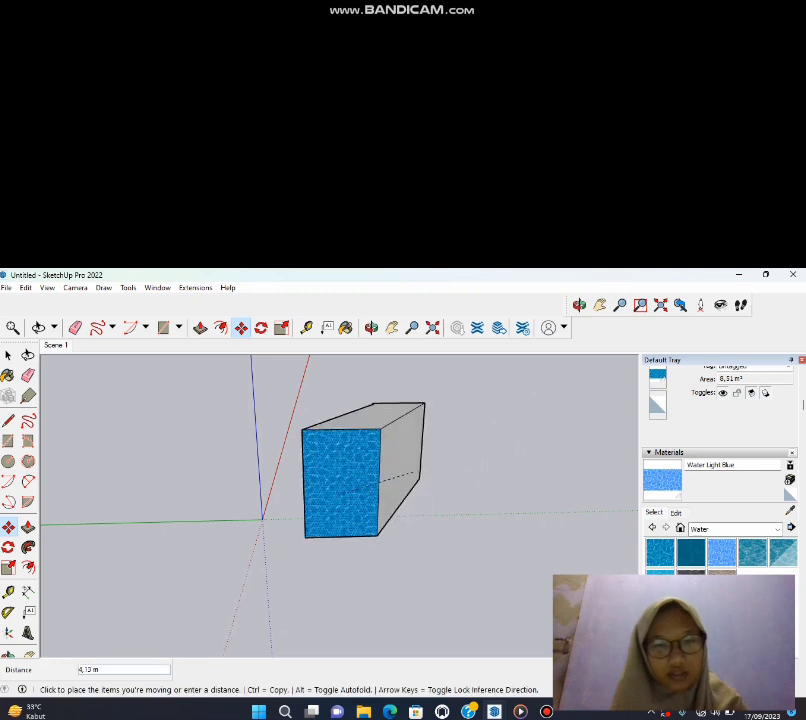
{"action": "left_click", "coordinate": [362, 478]}
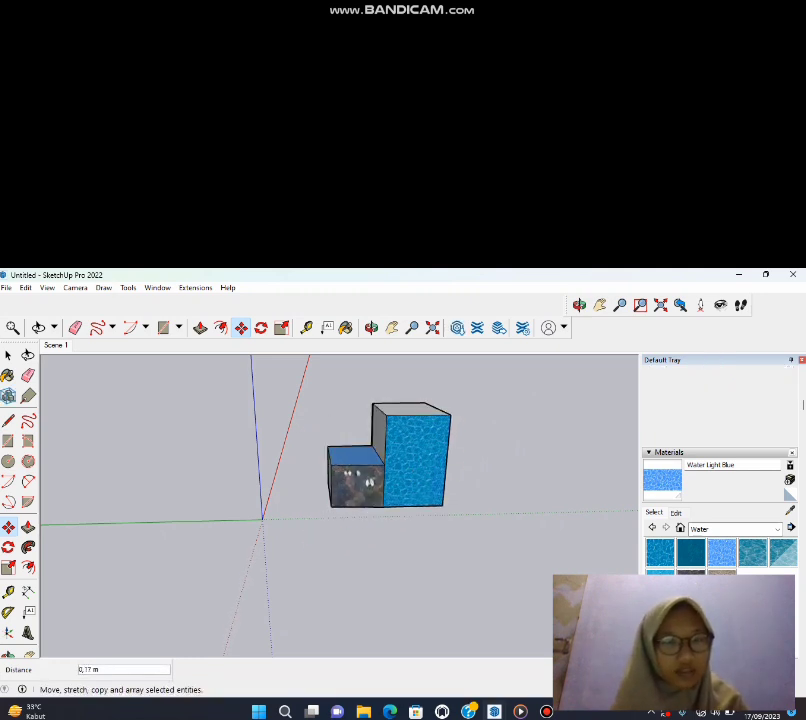
- Rotate the lower box's front face about its middle by about 16.5 degrees, with a second rotation of about 7.9 degrees
{"action": "left_click", "coordinate": [128, 287]}
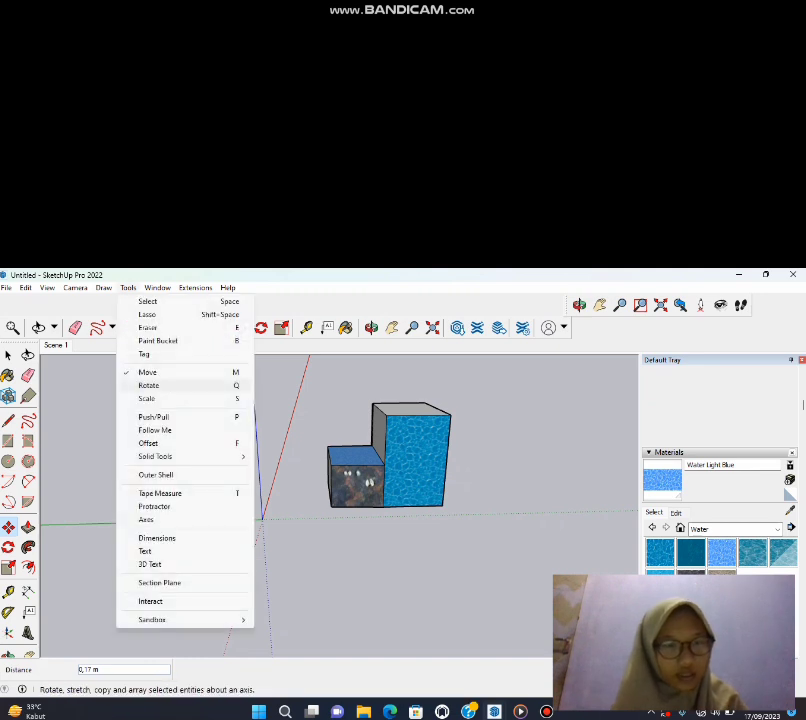
{"action": "left_click", "coordinate": [148, 385]}
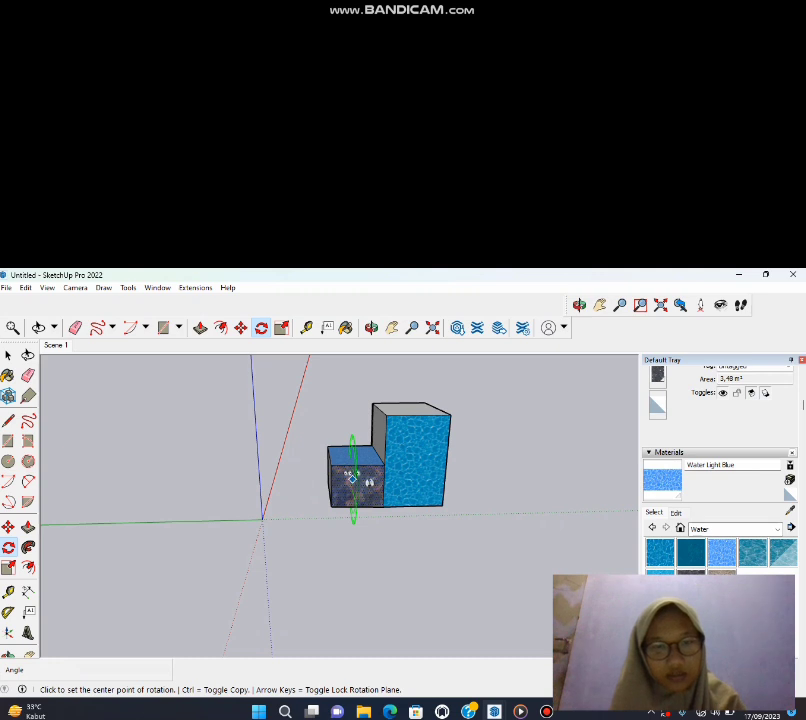
{"action": "left_click", "coordinate": [352, 477]}
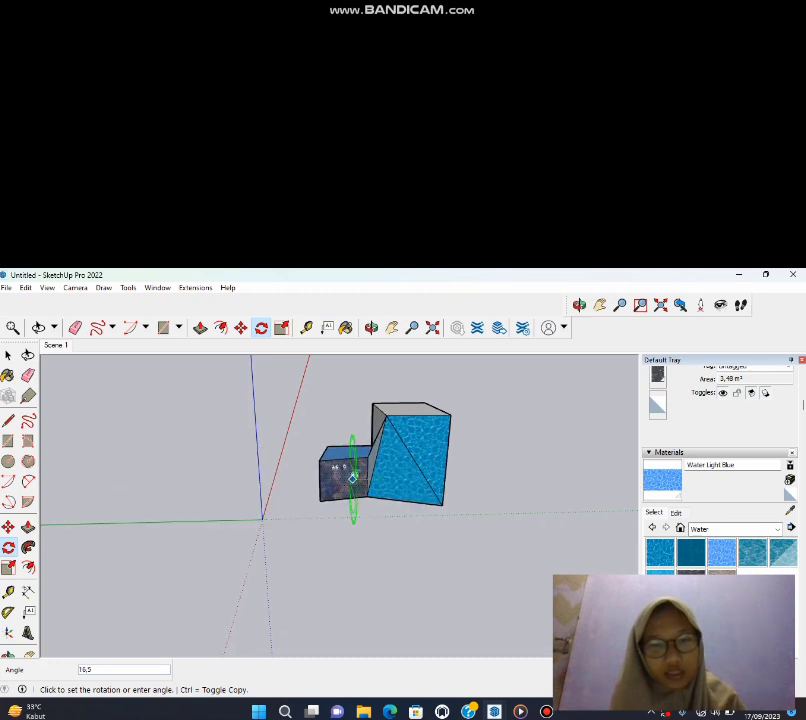
{"action": "left_click", "coordinate": [352, 478]}
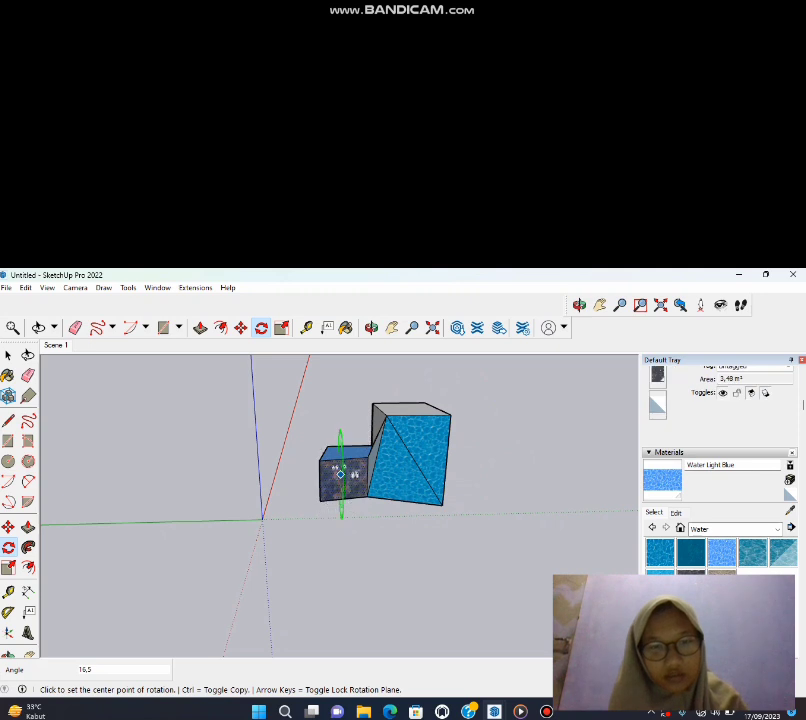
{"action": "left_click", "coordinate": [342, 473]}
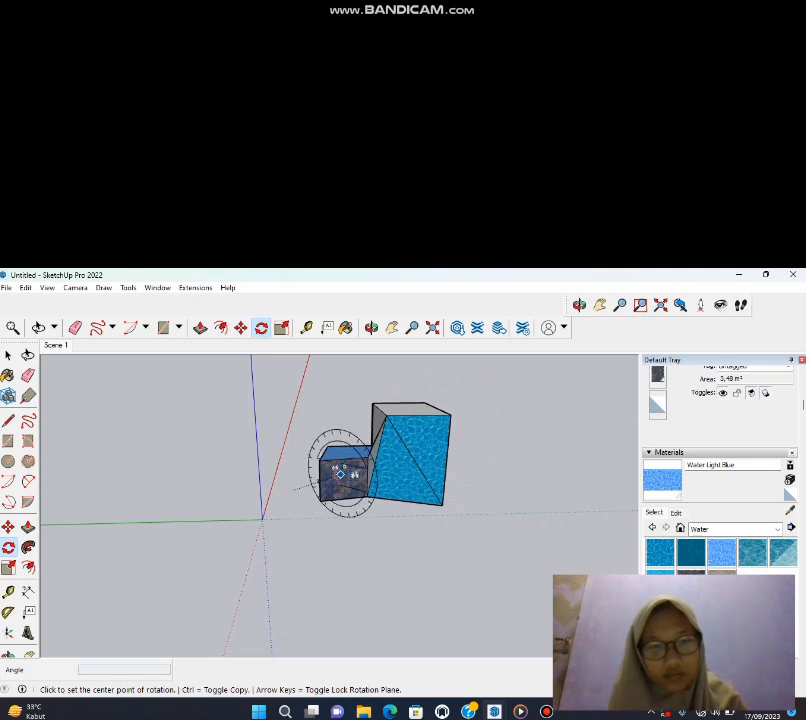
{"action": "left_click", "coordinate": [341, 474]}
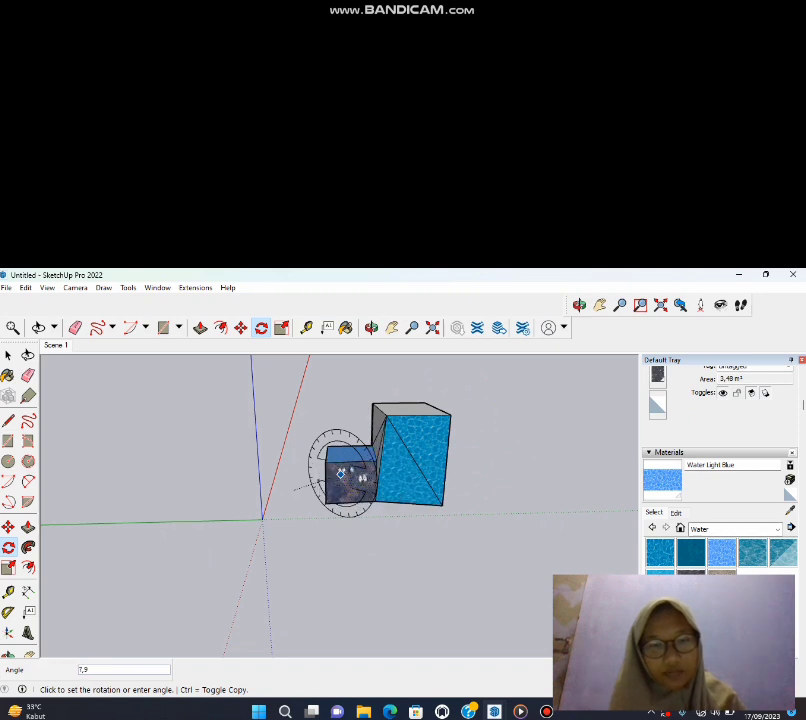
{"action": "left_click", "coordinate": [298, 487]}
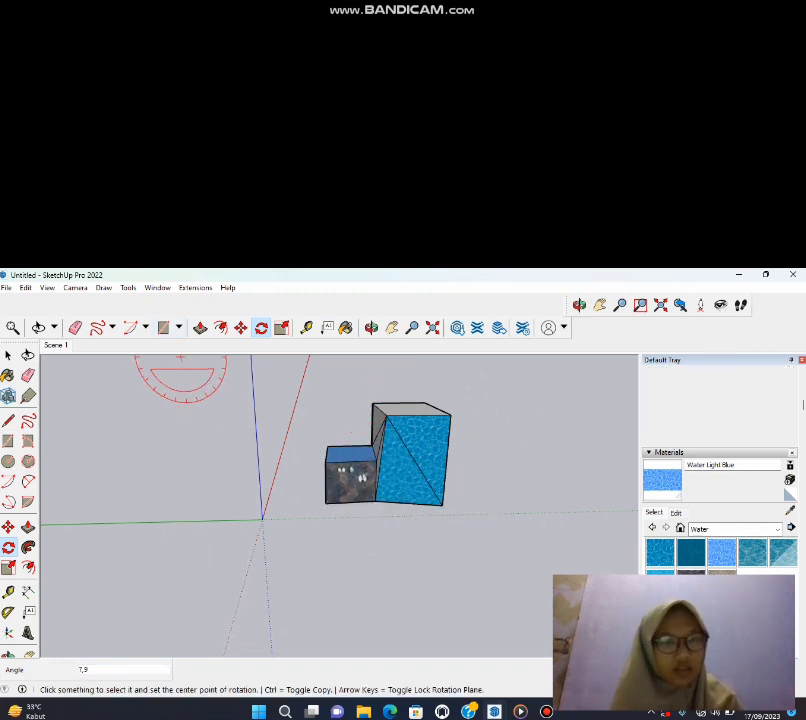
- Try the Scale tool on the front of the two boxes
{"action": "left_click", "coordinate": [128, 287]}
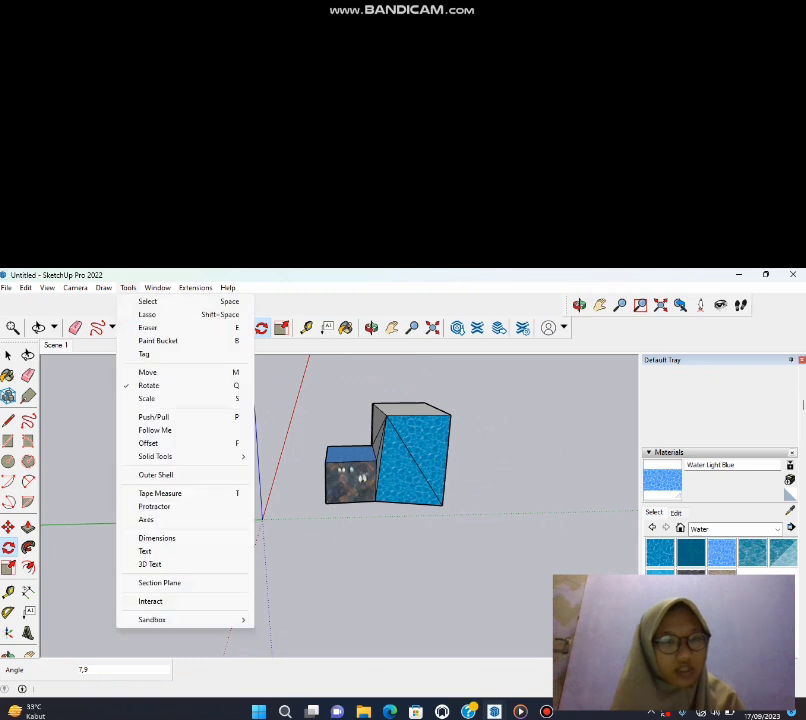
{"action": "left_click", "coordinate": [150, 398]}
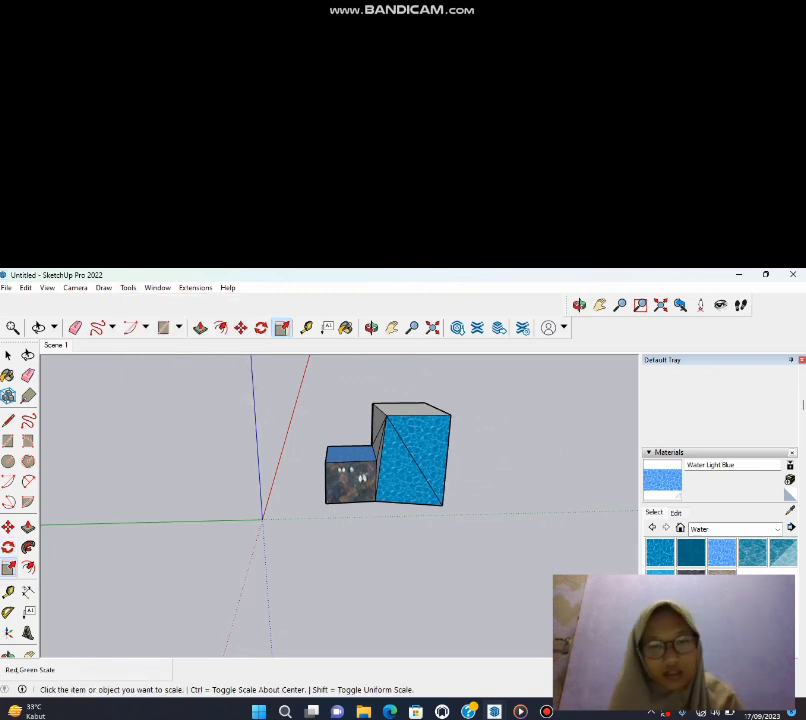
{"action": "left_click", "coordinate": [380, 495]}
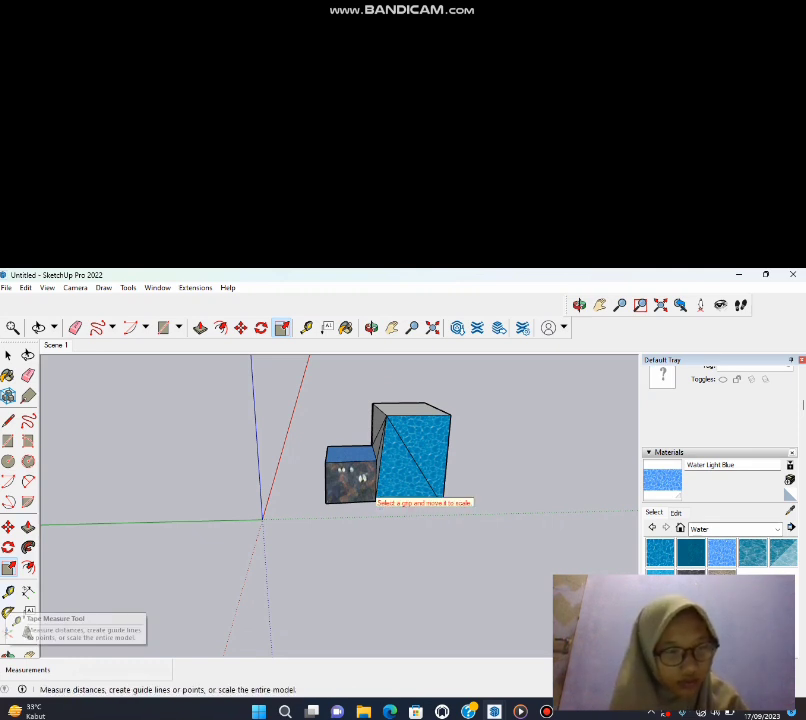
{"action": "left_click", "coordinate": [8, 591]}
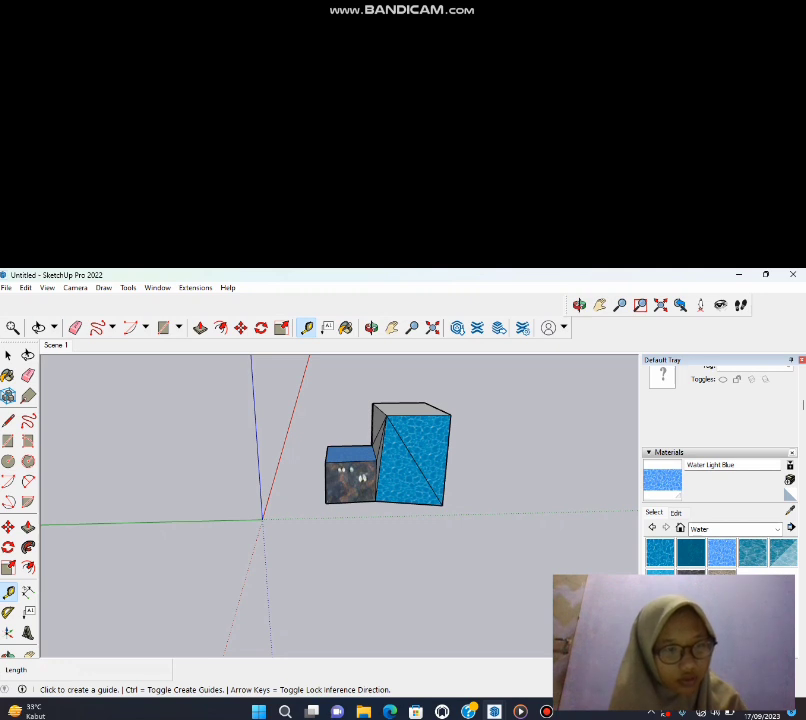
{"action": "left_click", "coordinate": [8, 567]}
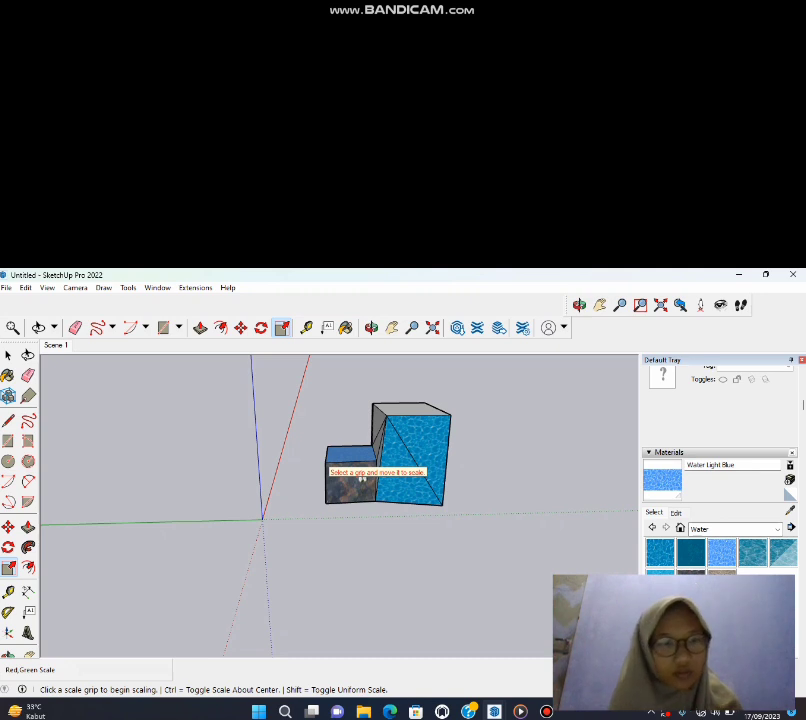
- Push/Pull the taller box's two triangular front faces outward by about 2.84 m and about 1.98 m
{"action": "left_click", "coordinate": [103, 287]}
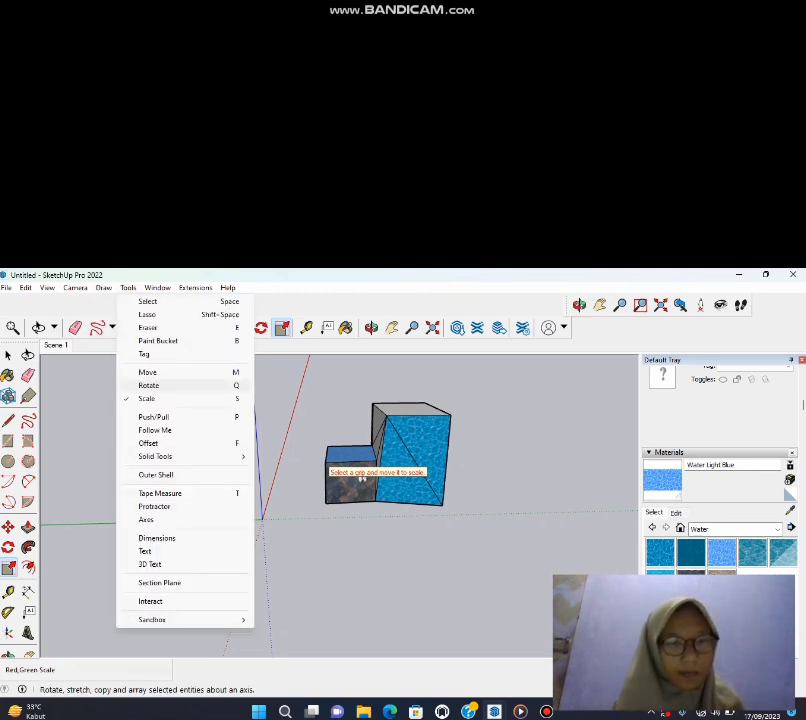
{"action": "left_click", "coordinate": [153, 416]}
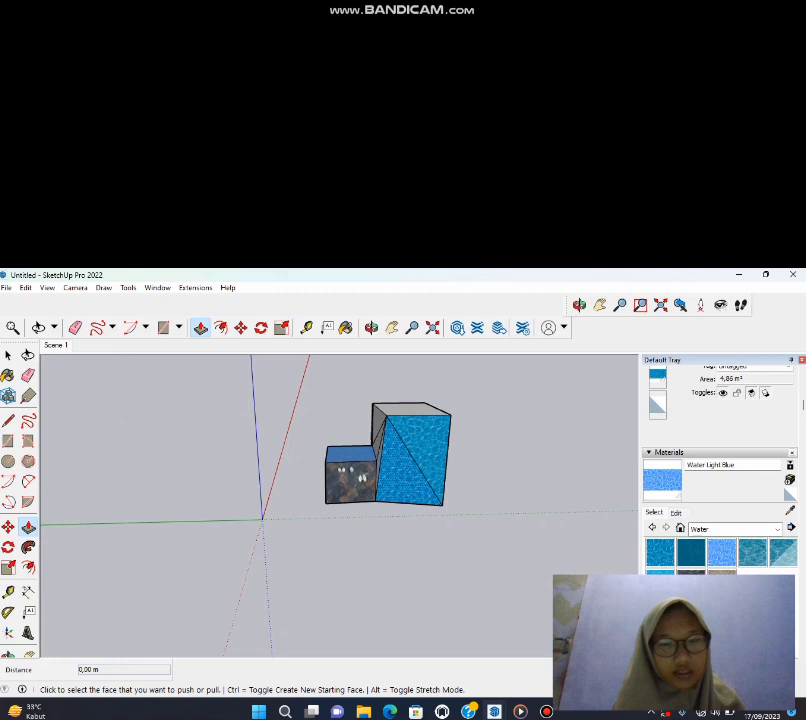
{"action": "left_click", "coordinate": [412, 470]}
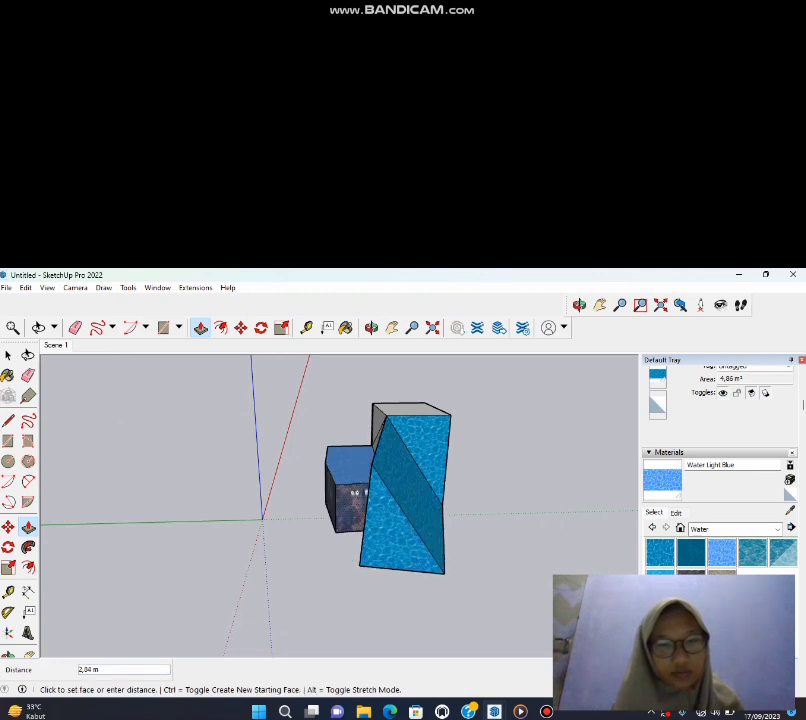
{"action": "left_click", "coordinate": [352, 508]}
{"action": "left_click", "coordinate": [438, 500]}
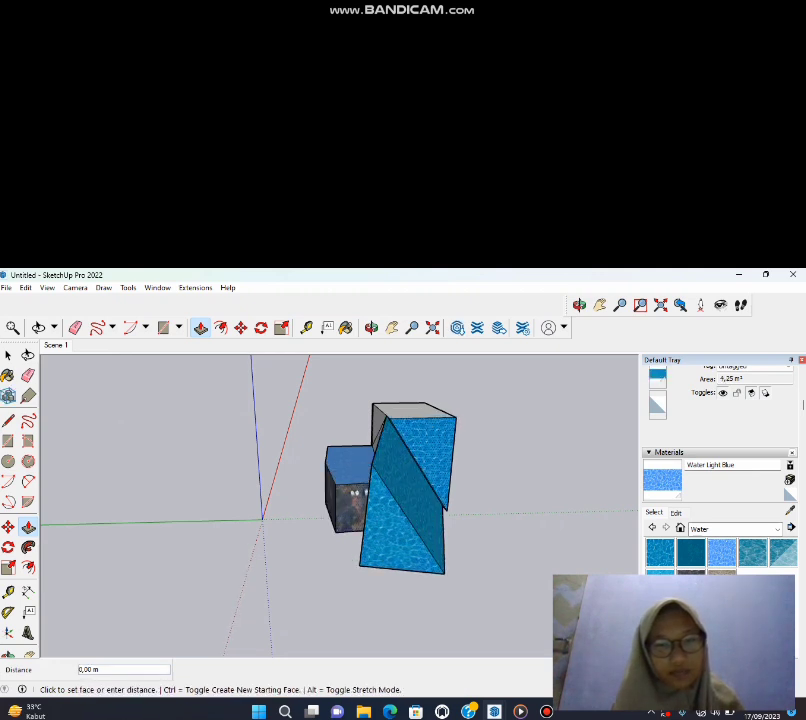
{"action": "left_click", "coordinate": [505, 515]}
{"action": "left_click", "coordinate": [490, 510]}
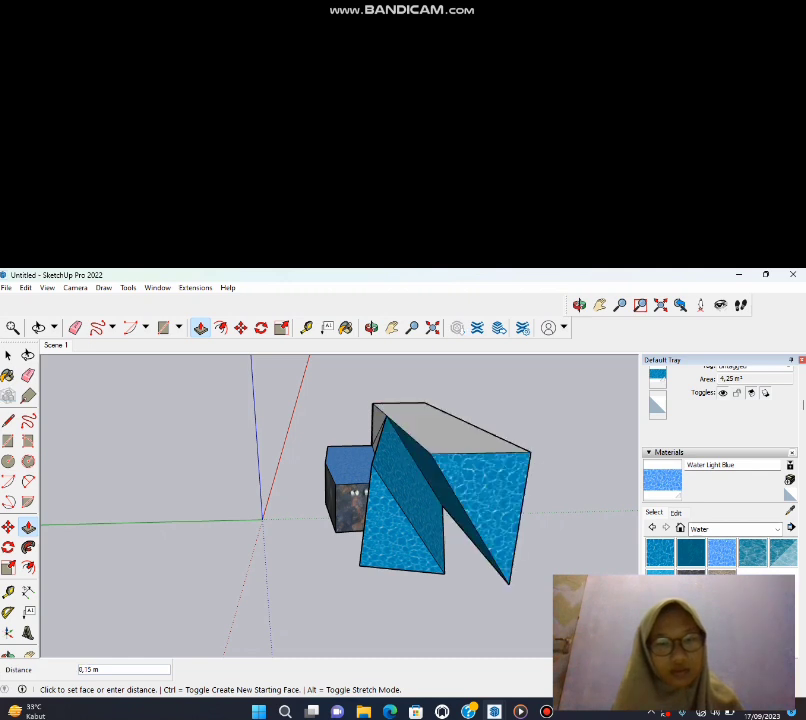
{"action": "left_click", "coordinate": [455, 510]}
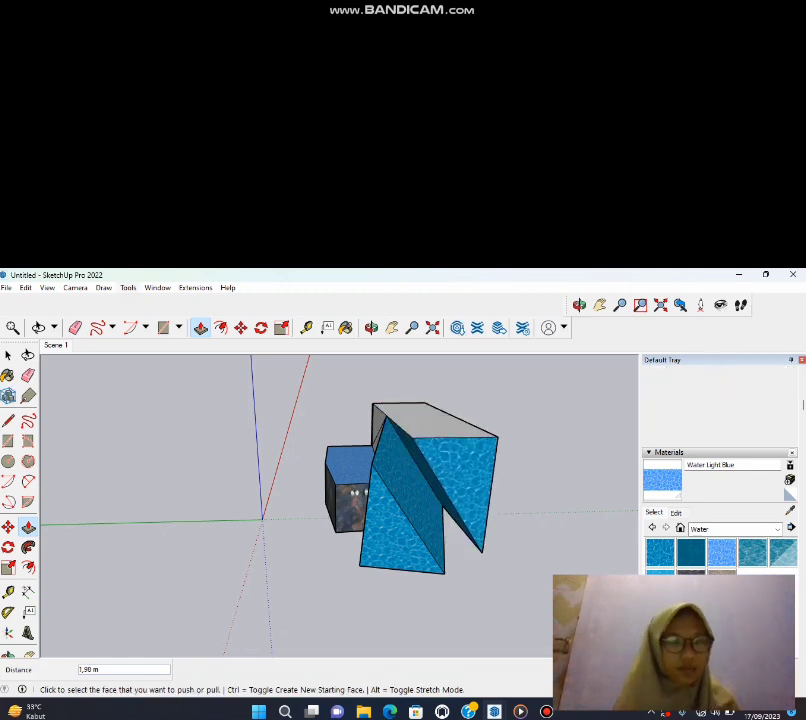
- Try the Follow Me tool on the pulled-out front faces of the taller box
{"action": "left_click", "coordinate": [128, 287]}
{"action": "left_click", "coordinate": [153, 428]}
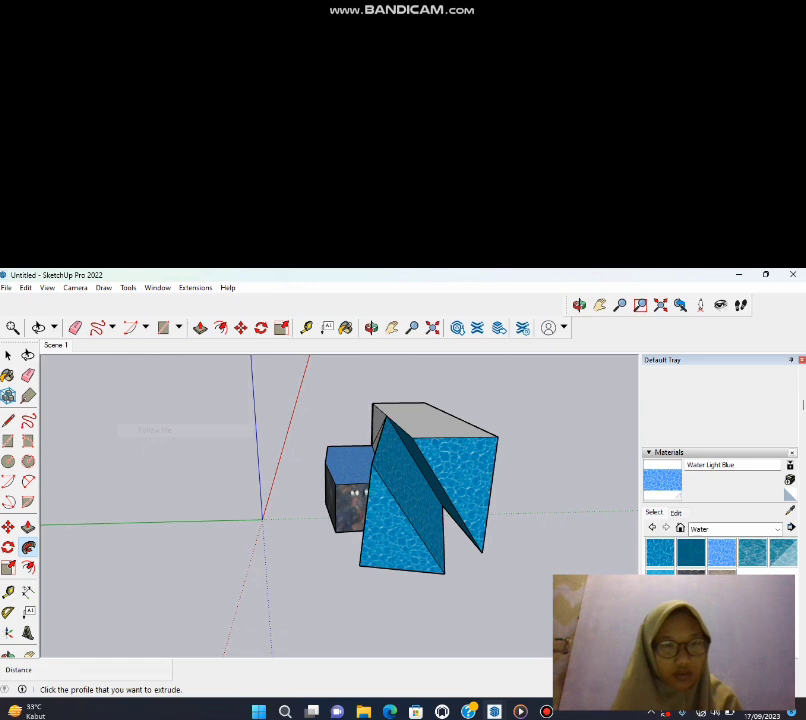
{"action": "left_click", "coordinate": [387, 440]}
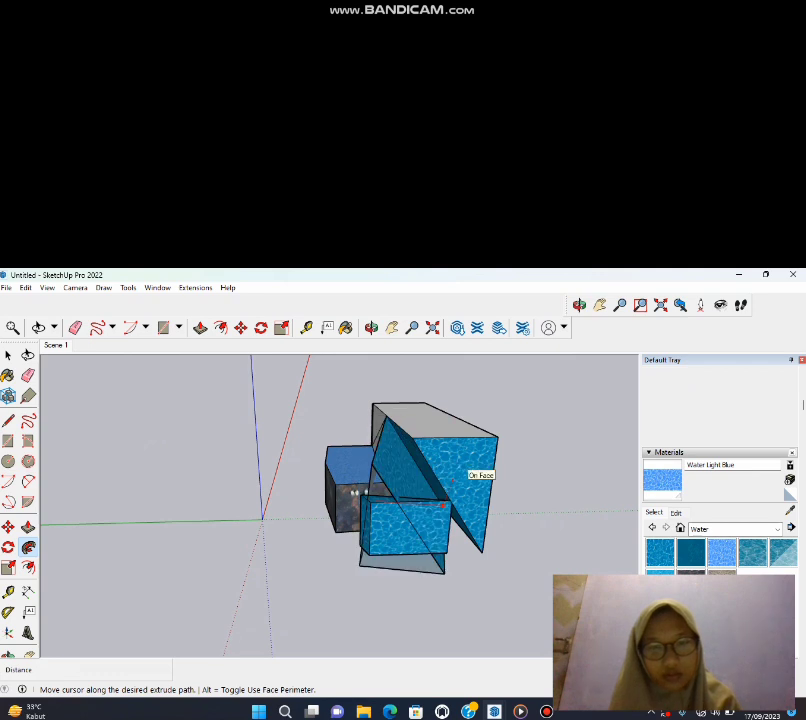
{"action": "left_click", "coordinate": [455, 440]}
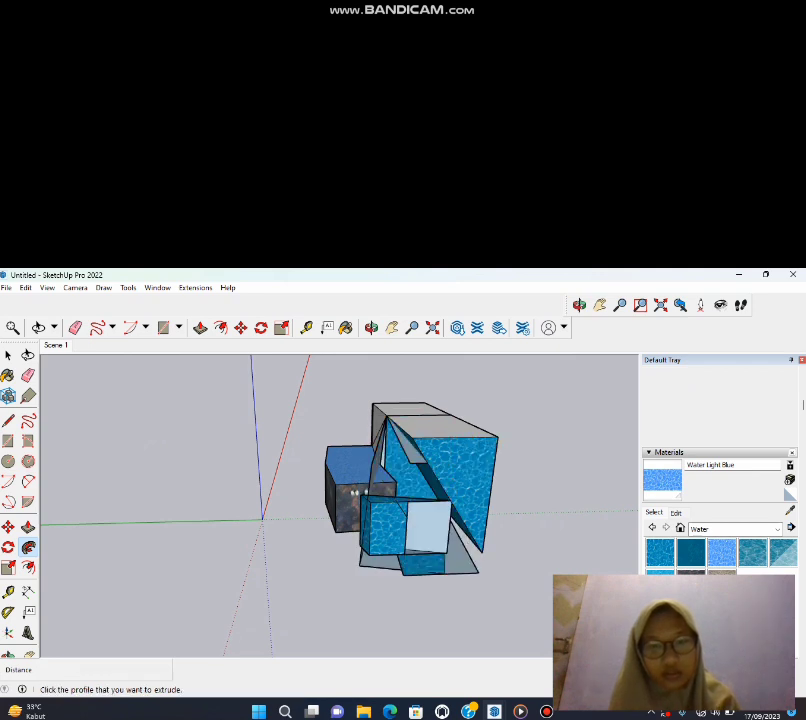
{"action": "left_click", "coordinate": [455, 440]}
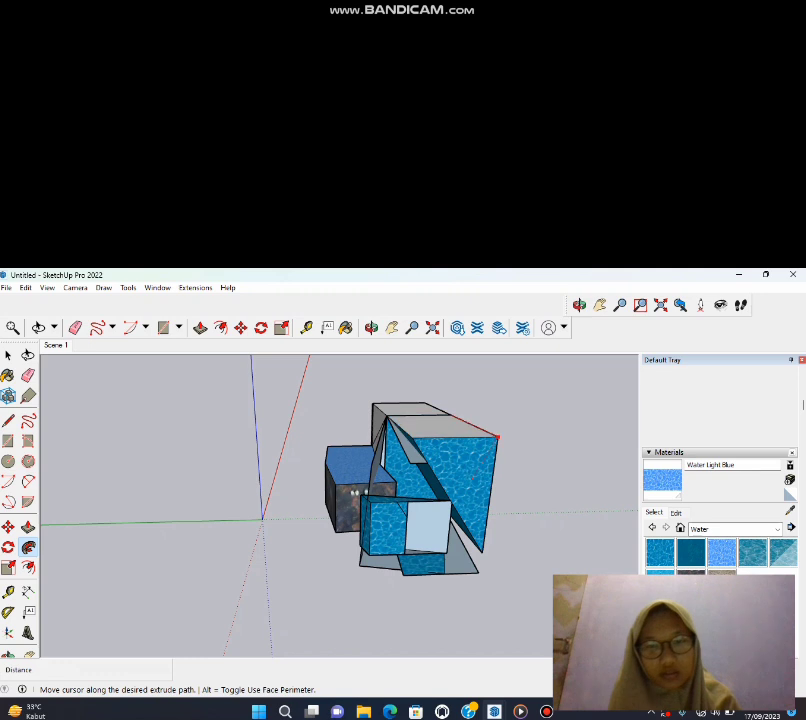
{"action": "left_click", "coordinate": [450, 463]}
{"action": "left_click", "coordinate": [450, 463]}
{"action": "left_click", "coordinate": [450, 463]}
{"action": "left_click", "coordinate": [450, 463]}
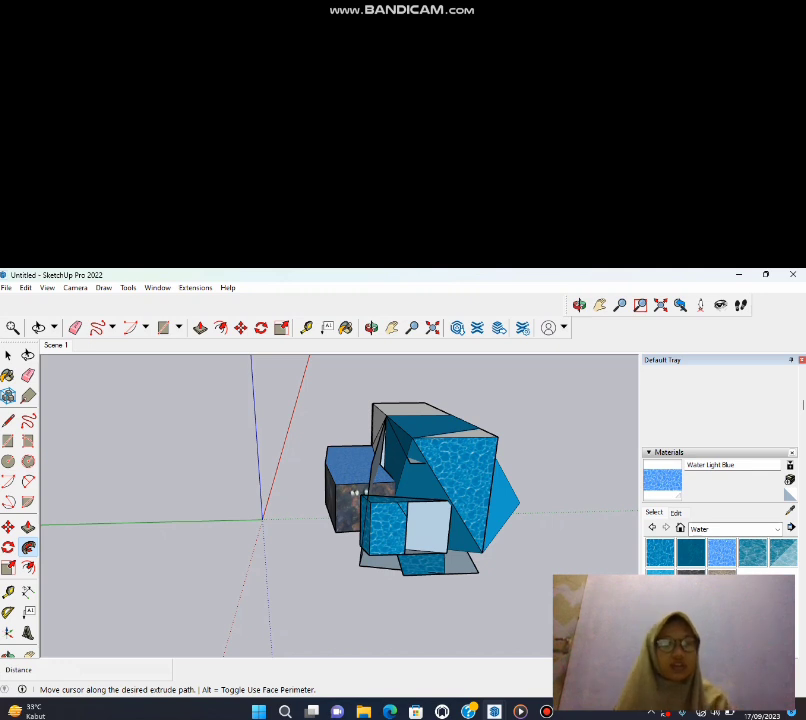
- Undo the Follow Me, Push/Pull, rotate, move, paint and box edits back to the single flat rectangle on the ground
{"action": "key", "text": "alt+d"}
{"action": "key", "text": "Right"}
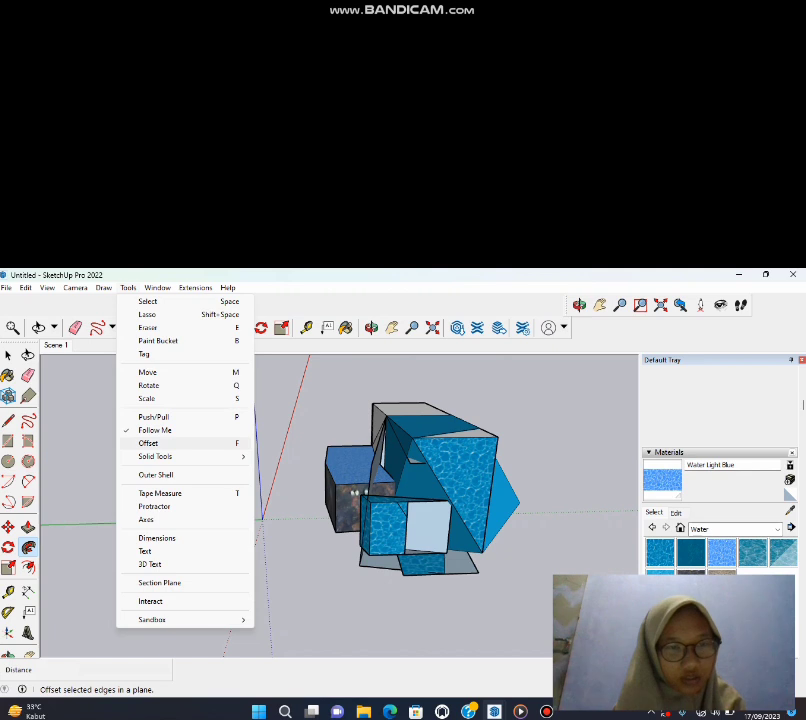
{"action": "key", "text": "Return"}
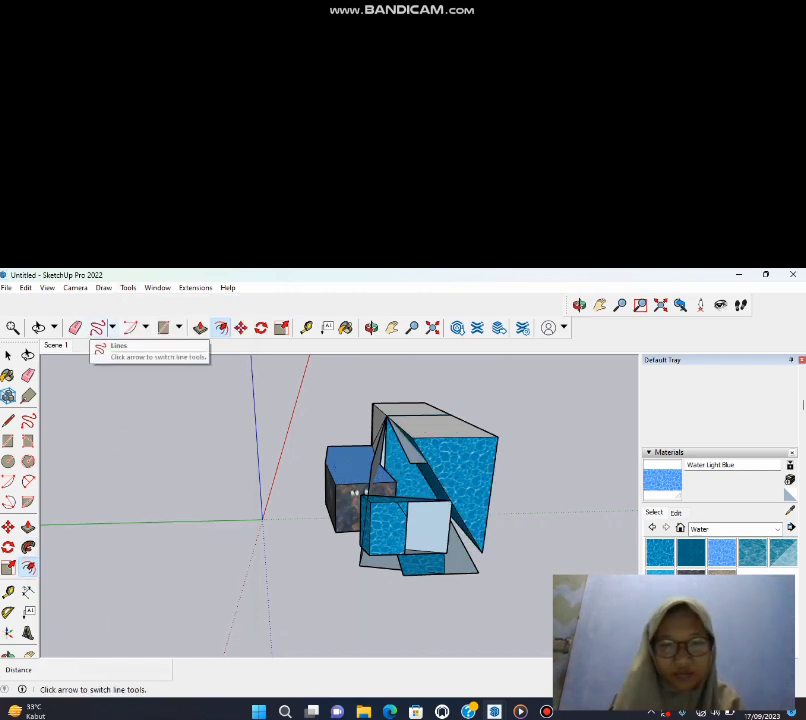
{"action": "key", "text": "ctrl+z"}
{"action": "key", "text": "ctrl+z"}
{"action": "key", "text": "ctrl+z"}
{"action": "key", "text": "ctrl+z"}
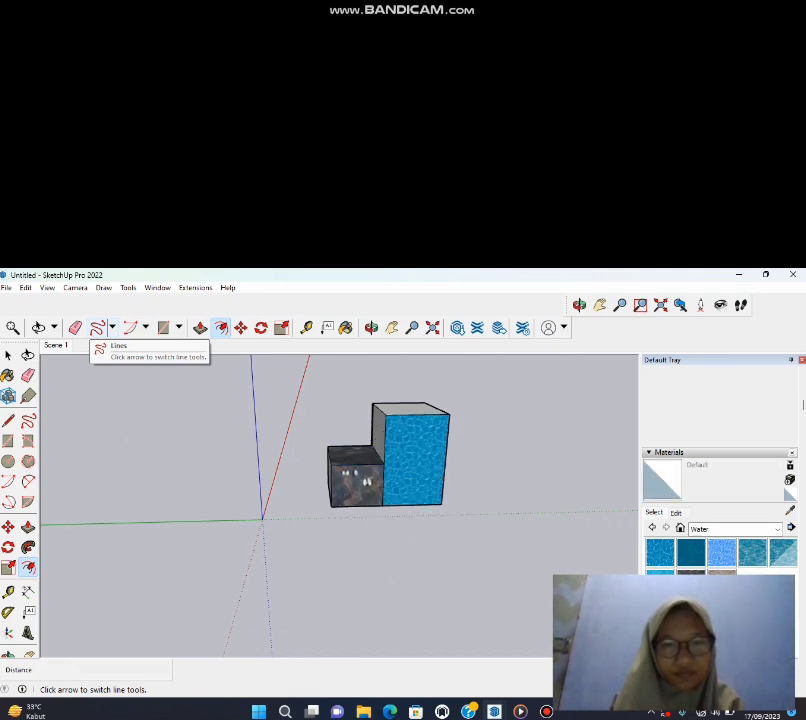
{"action": "key", "text": "ctrl+z"}
{"action": "key", "text": "ctrl+z"}
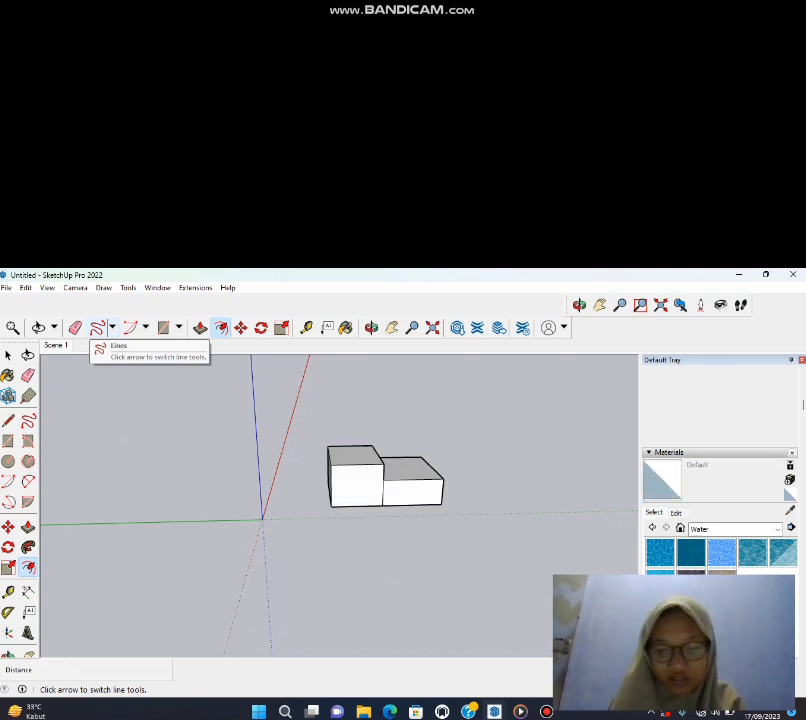
{"action": "key", "text": "ctrl+z"}
{"action": "key", "text": "ctrl+z"}
{"action": "key", "text": "ctrl+z"}
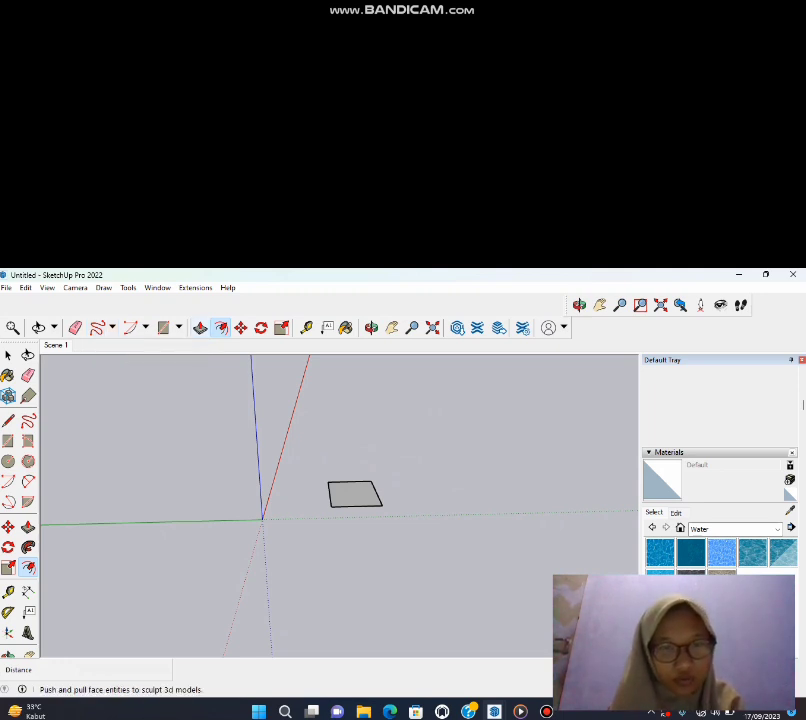
- Push/Pull the ground rectangle upward into a tall box about 3.16 m high
{"action": "left_click", "coordinate": [200, 327]}
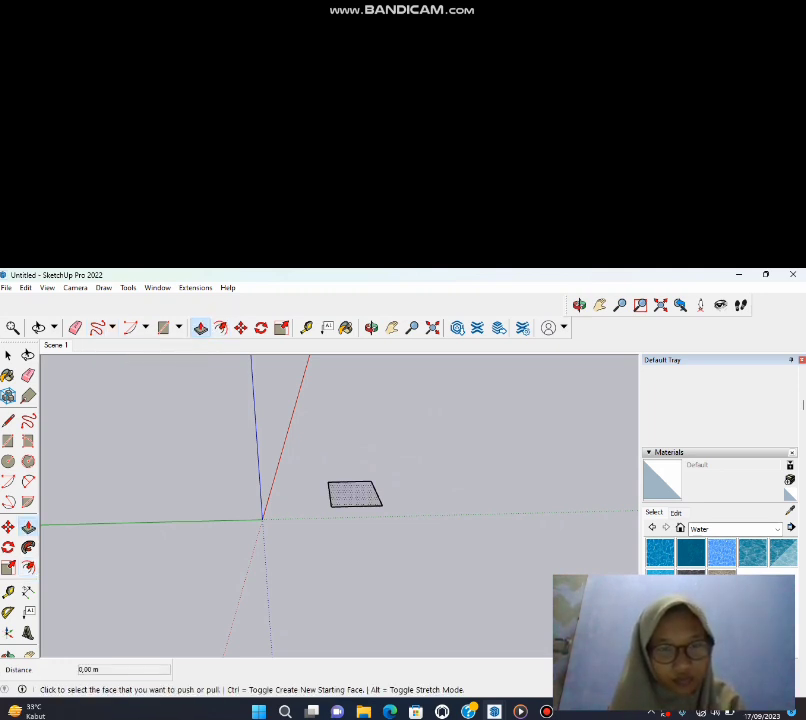
{"action": "left_click", "coordinate": [355, 494]}
{"action": "left_click", "coordinate": [357, 420]}
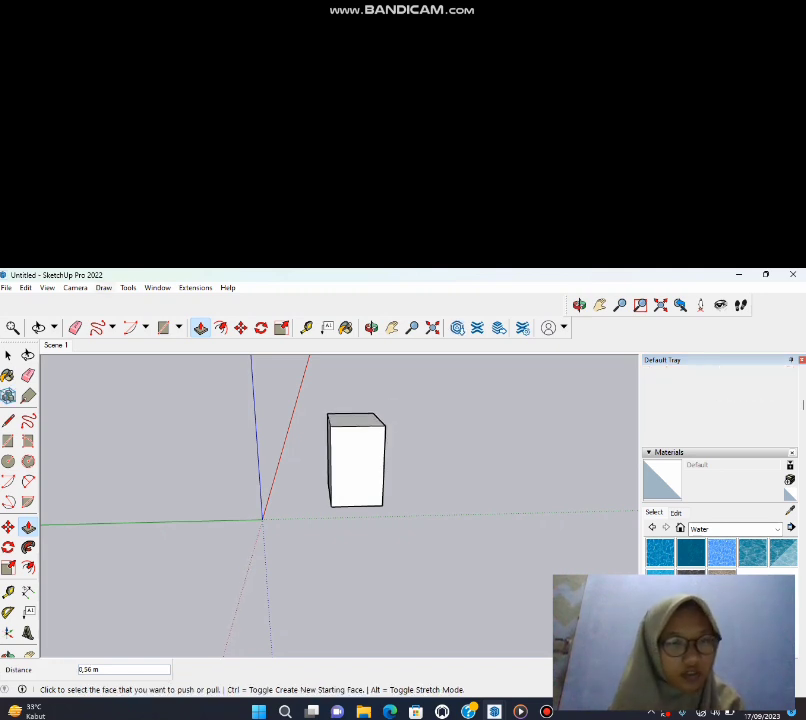
- Try to offset the tall box's front face from its vertical edge
{"action": "left_click", "coordinate": [128, 287]}
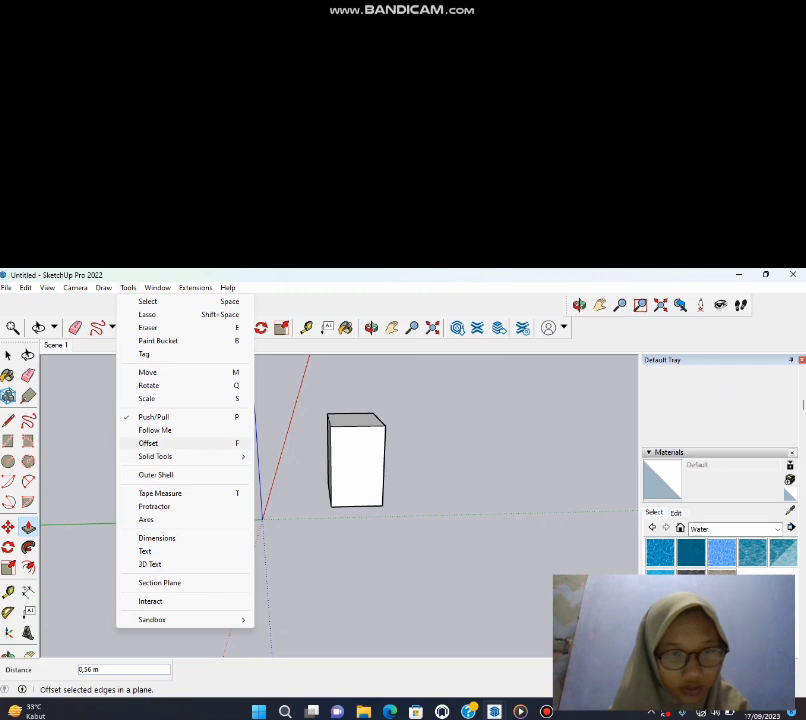
{"action": "left_click", "coordinate": [148, 443]}
{"action": "left_click", "coordinate": [330, 452]}
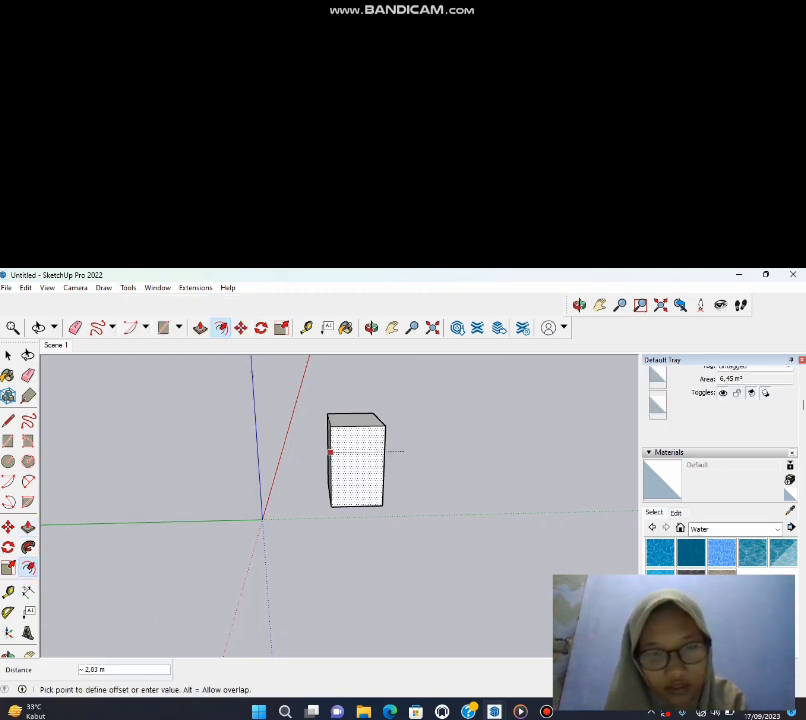
{"action": "key", "text": "Escape"}
{"action": "left_click", "coordinate": [330, 469]}
{"action": "key", "text": "Escape"}
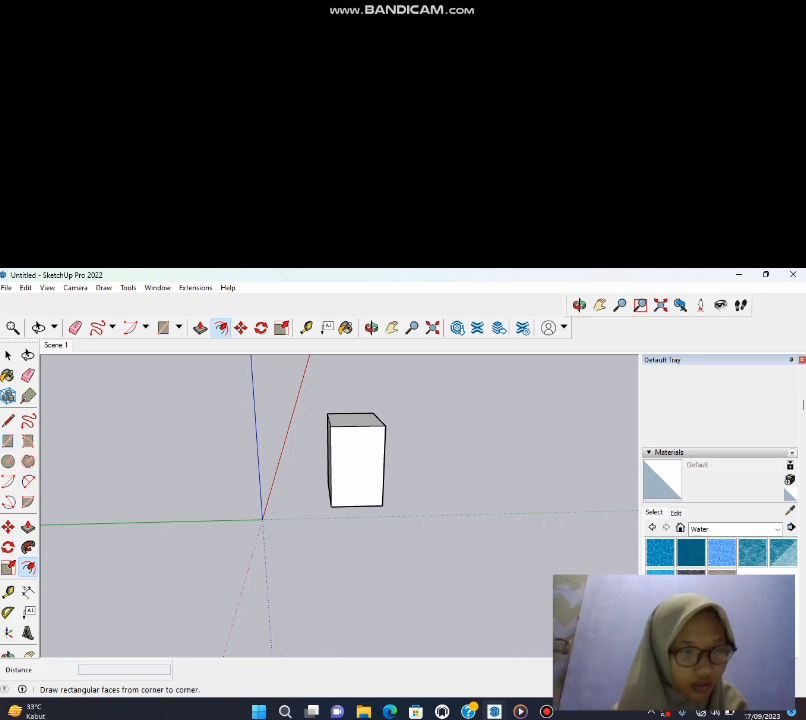
- Draw two ground rectangles in front of the box, touching at one corner, the second about 1.51 by 1.30 m
{"action": "left_click", "coordinate": [8, 441]}
{"action": "left_click", "coordinate": [361, 565]}
{"action": "left_click", "coordinate": [435, 596]}
{"action": "left_click", "coordinate": [435, 593]}
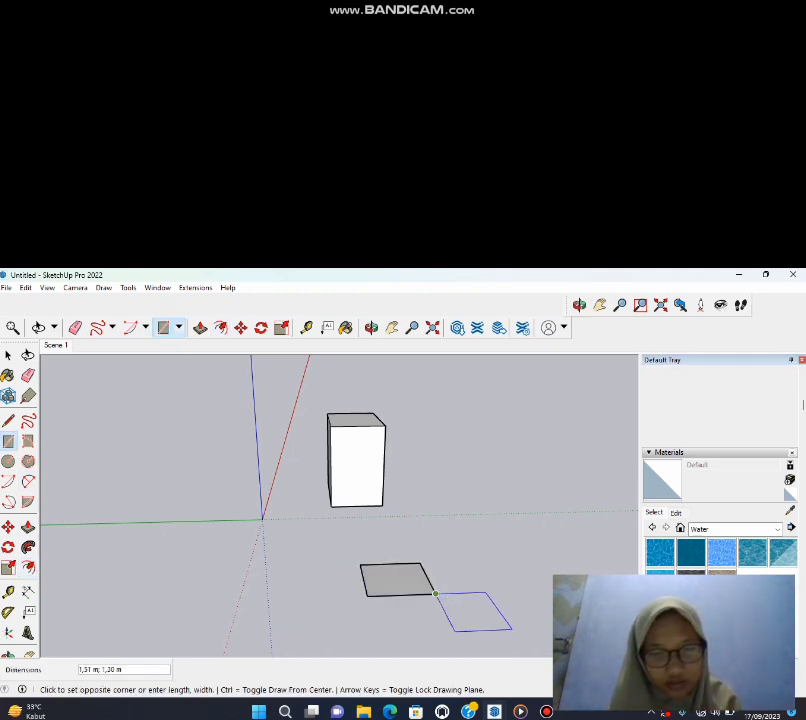
{"action": "left_click", "coordinate": [512, 630]}
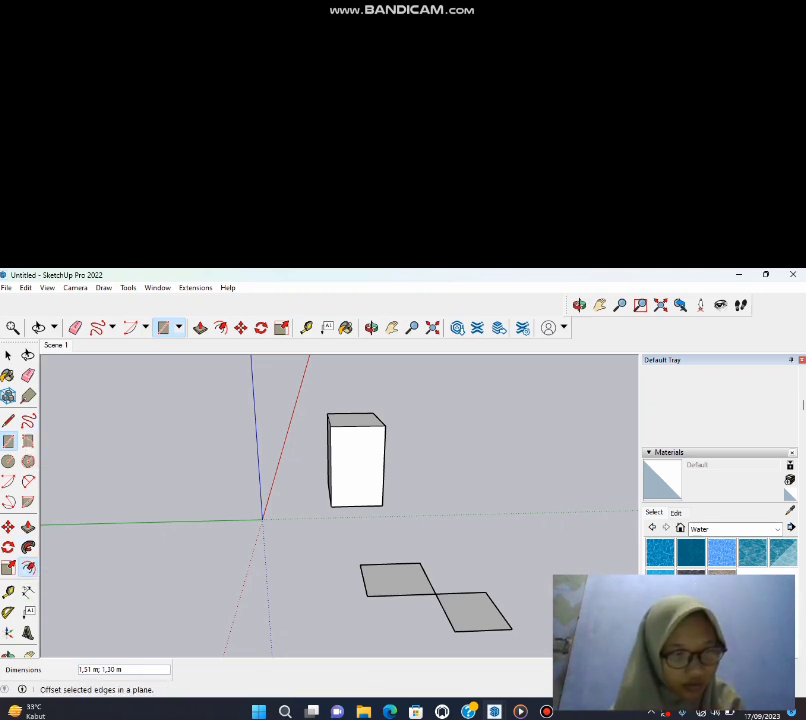
- Offset the first ground rectangle's edges outward to form a larger surrounding outline
{"action": "left_click", "coordinate": [29, 568]}
{"action": "left_click", "coordinate": [427, 578]}
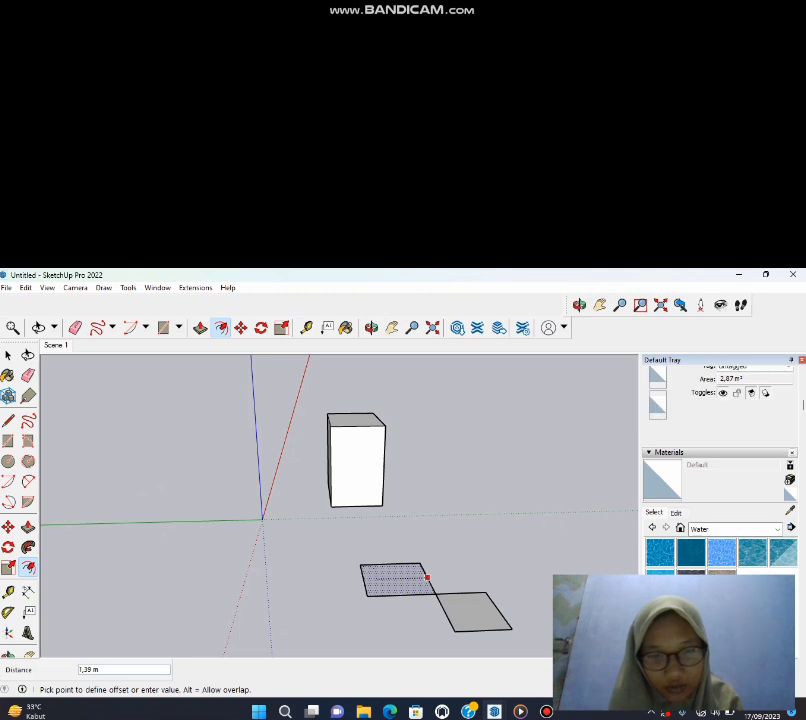
{"action": "key", "text": "Escape"}
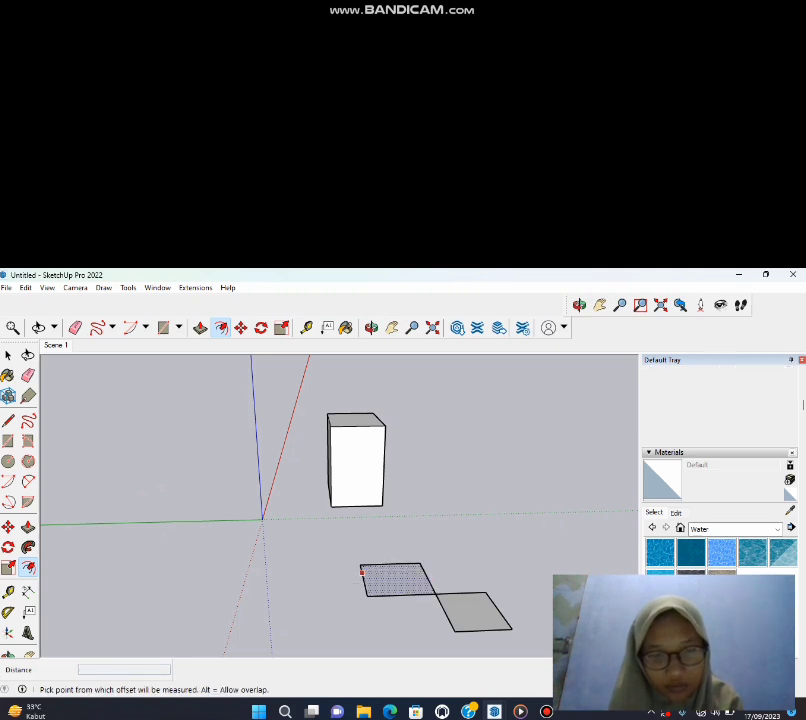
{"action": "key", "text": "Escape"}
{"action": "left_click", "coordinate": [363, 573]}
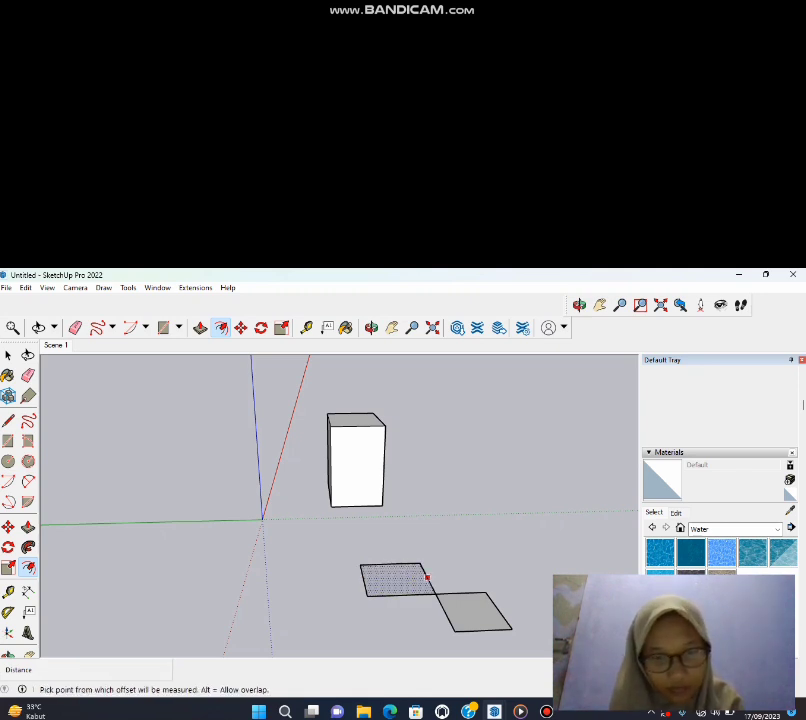
{"action": "left_click", "coordinate": [427, 578]}
{"action": "left_click", "coordinate": [427, 578]}
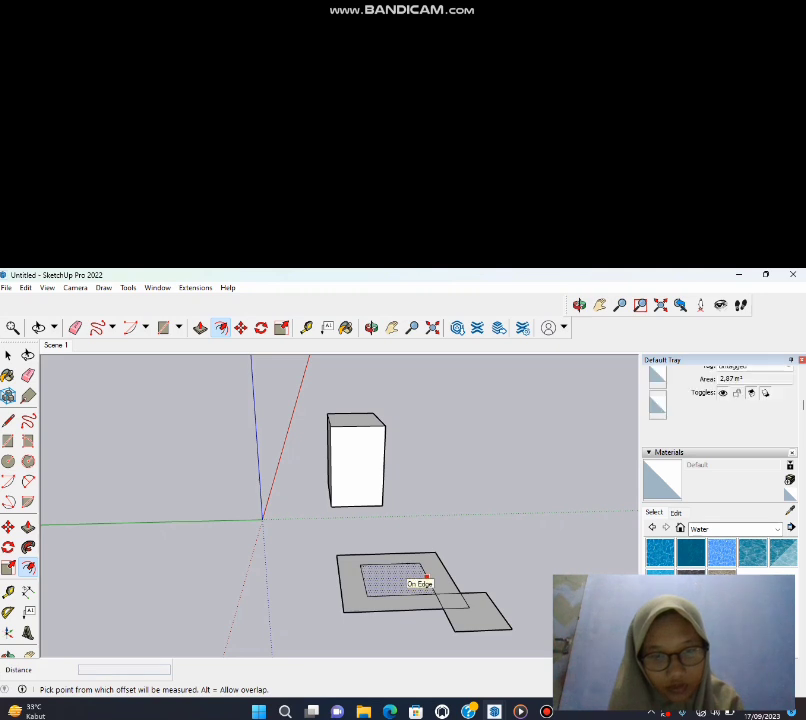
- Offset the first ground rectangle outward again beyond the existing outline, and inward to a tiny rectangle at its centre
{"action": "left_click", "coordinate": [402, 566]}
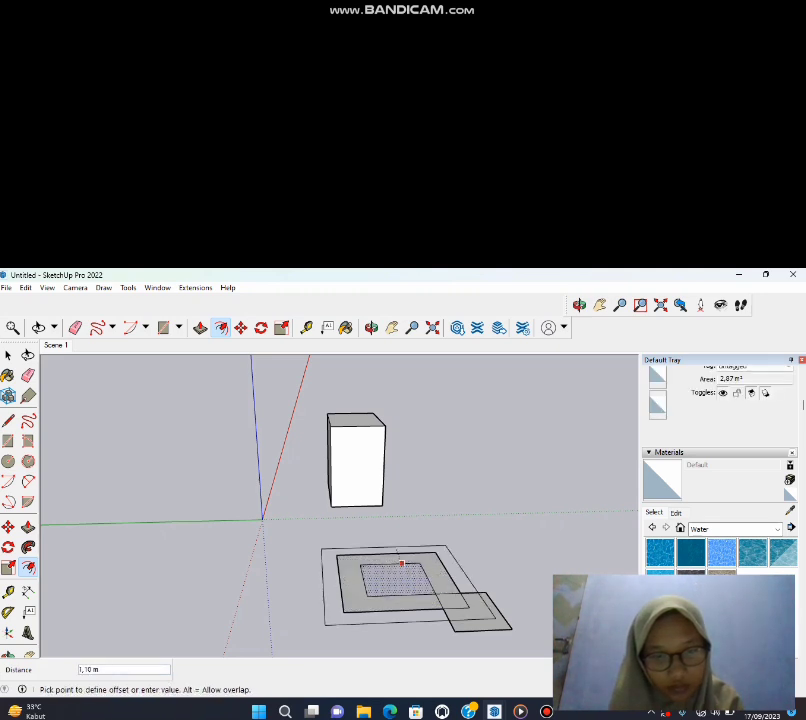
{"action": "left_click", "coordinate": [400, 565]}
{"action": "left_click", "coordinate": [363, 579]}
{"action": "left_click", "coordinate": [395, 578]}
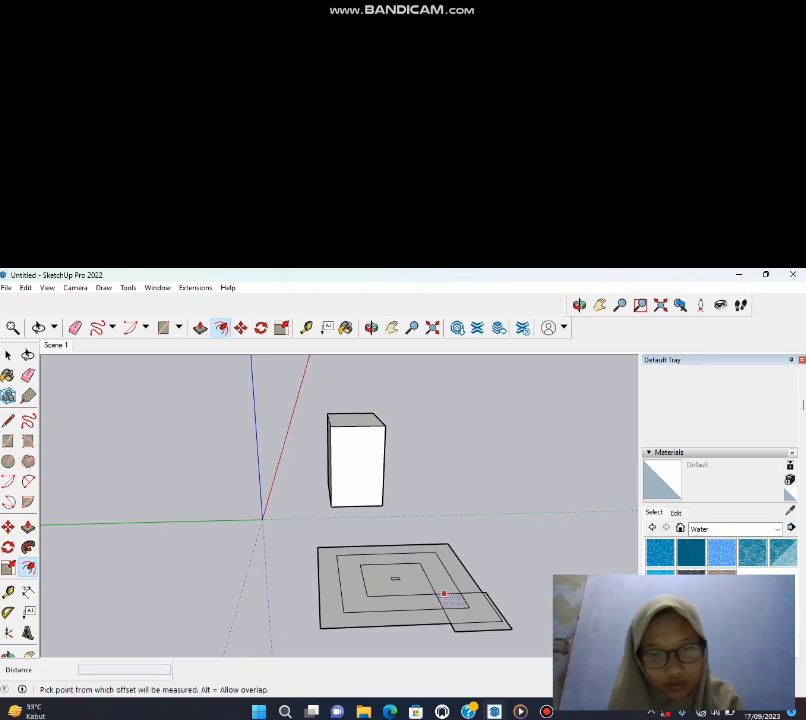
- Offset the overlap face between the ground rectangles outward twice, once to a large outline and once by about 0.49 m
{"action": "left_click", "coordinate": [443, 594]}
{"action": "left_click", "coordinate": [530, 645]}
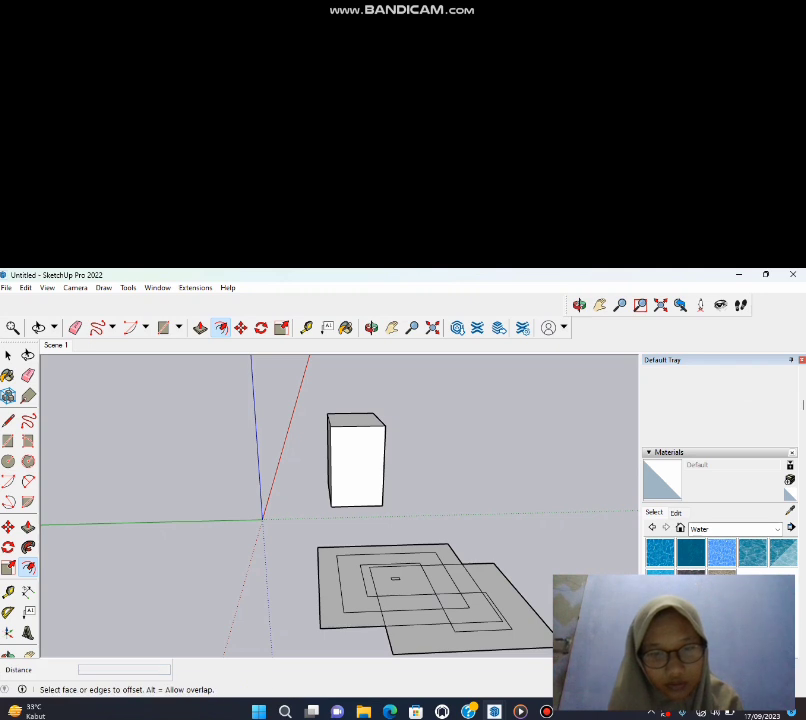
{"action": "left_click", "coordinate": [466, 605]}
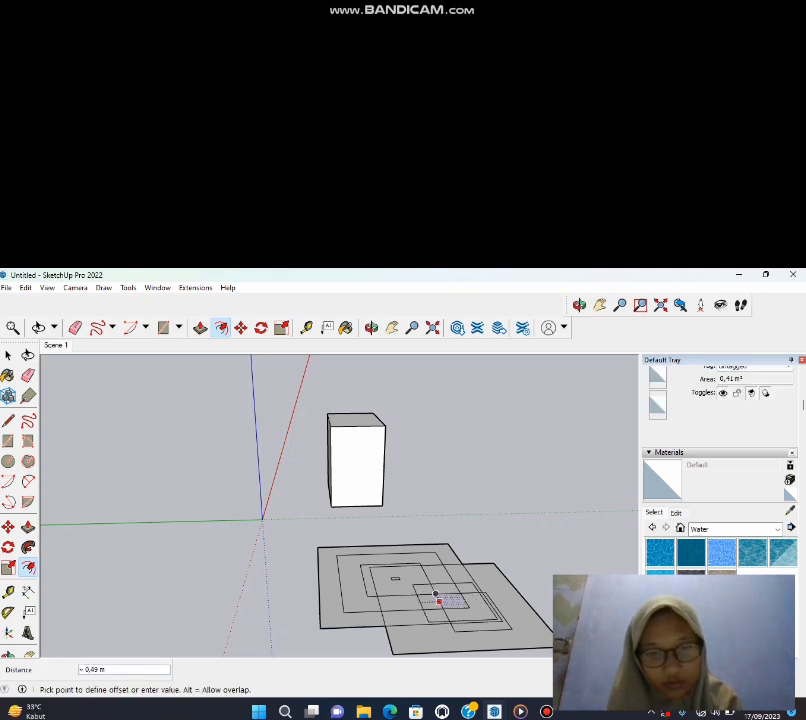
{"action": "left_click", "coordinate": [437, 599]}
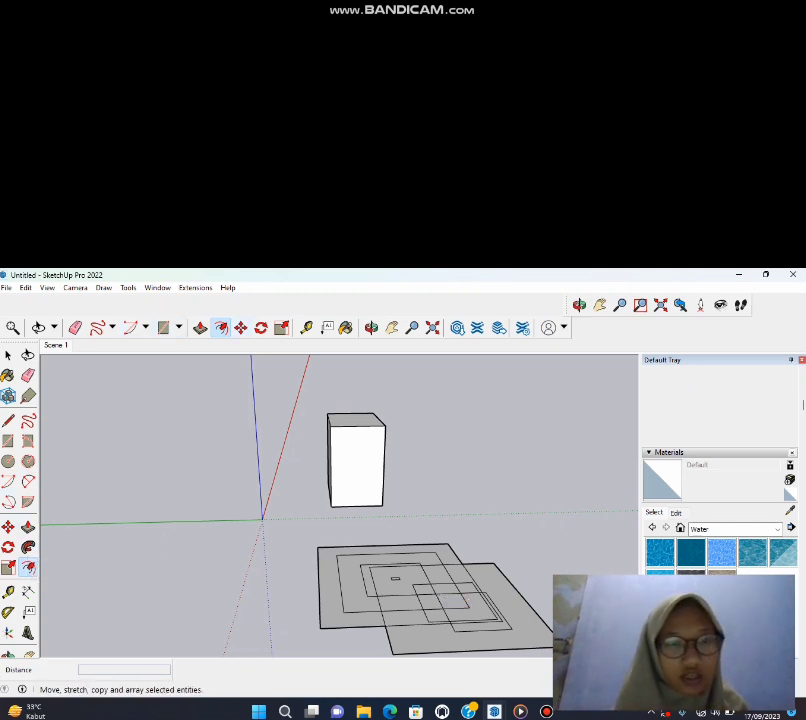
- Measure the upper edge and the adjoining vertical edge of the box's front face with Tape Measure
{"action": "left_click", "coordinate": [128, 287]}
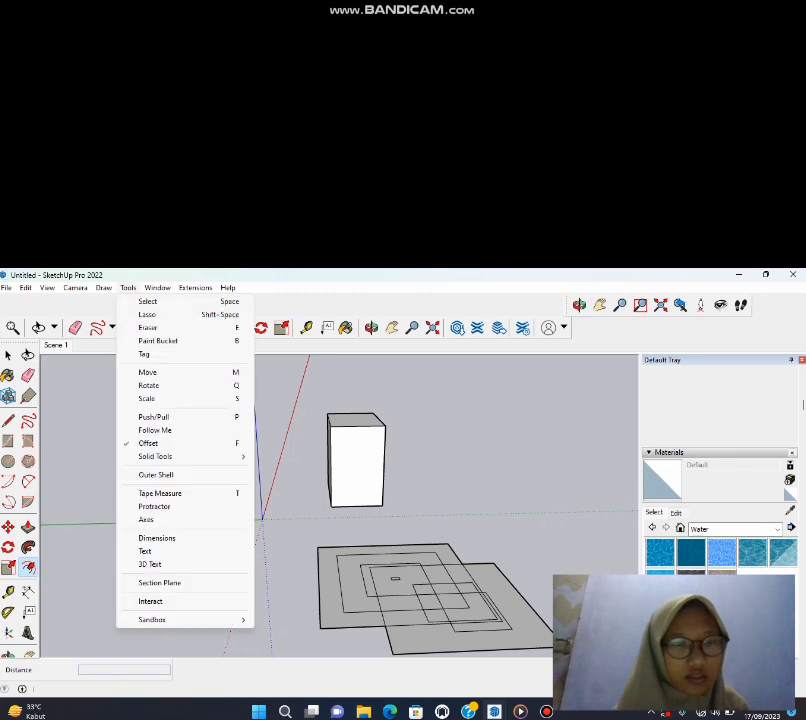
{"action": "mouse_move", "coordinate": [158, 456]}
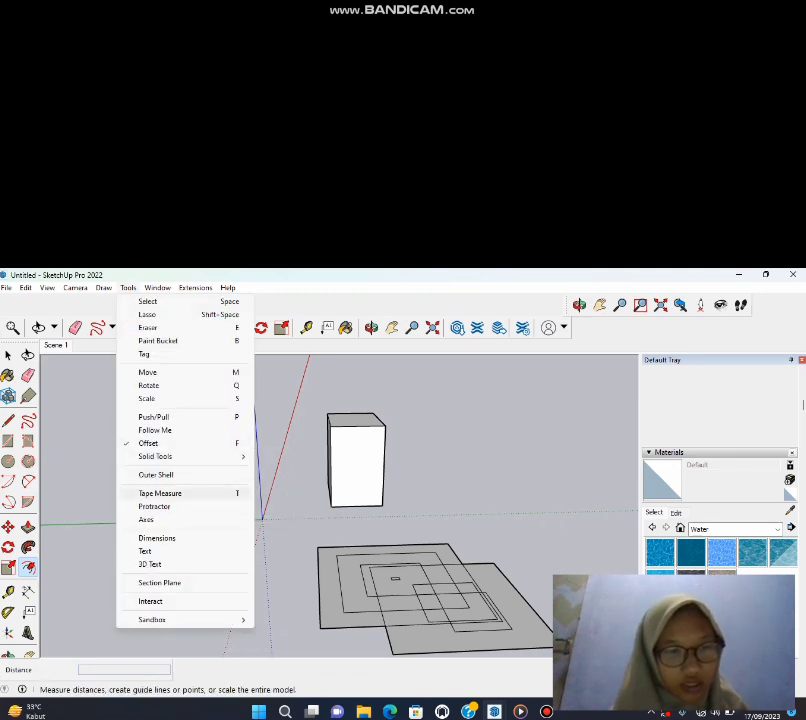
{"action": "left_click", "coordinate": [160, 493]}
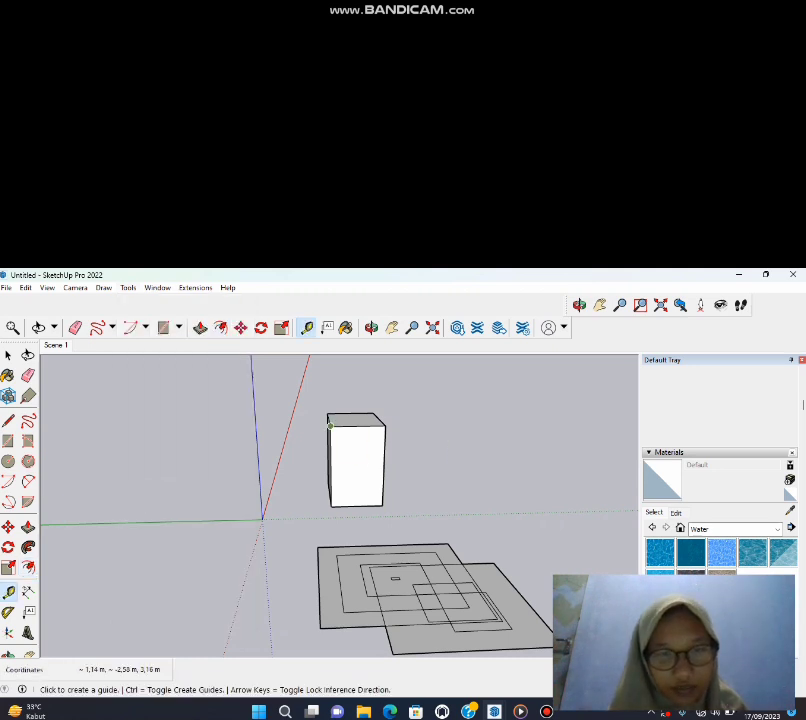
{"action": "left_click", "coordinate": [330, 425]}
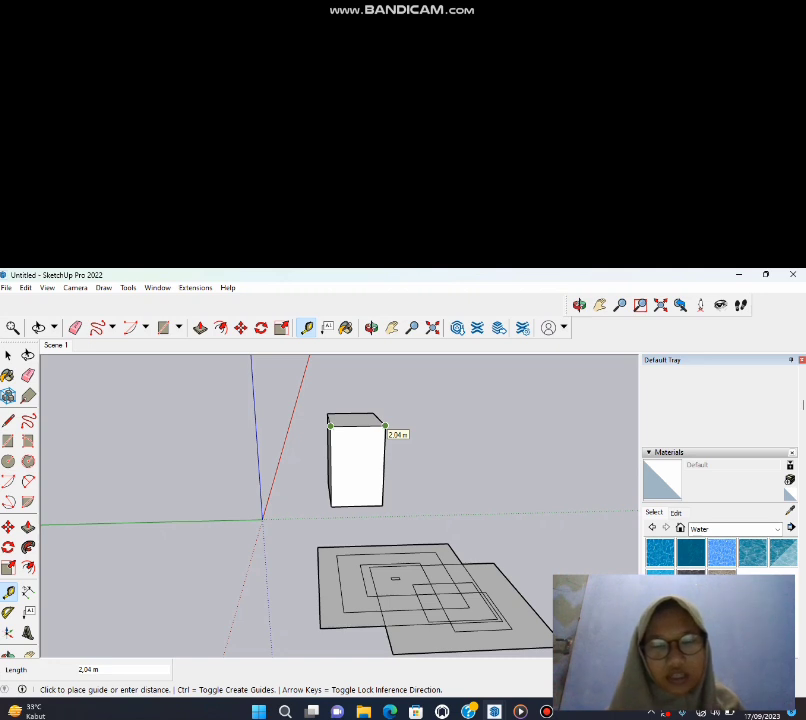
{"action": "left_click", "coordinate": [385, 425]}
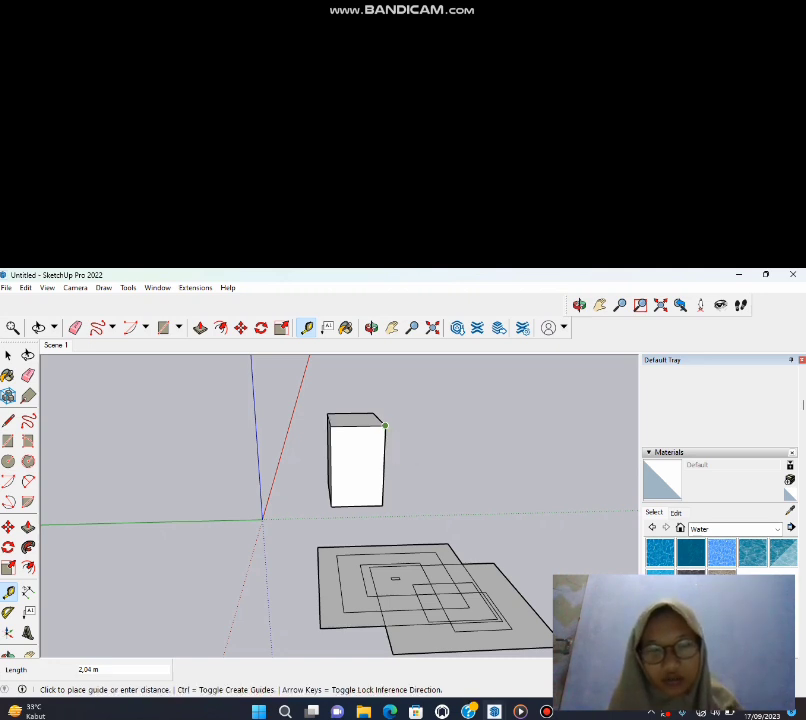
{"action": "left_click", "coordinate": [382, 505]}
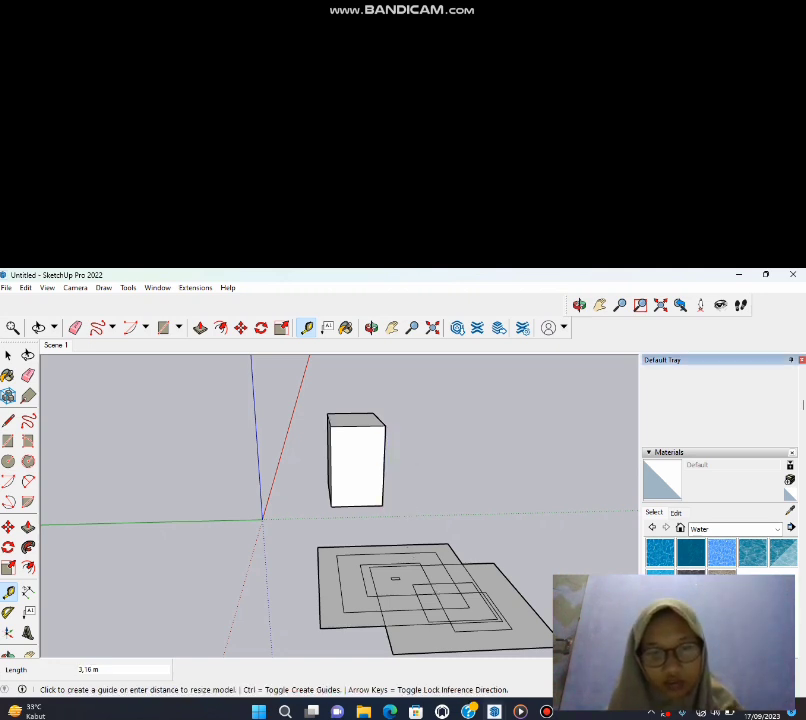
{"action": "left_click", "coordinate": [128, 287]}
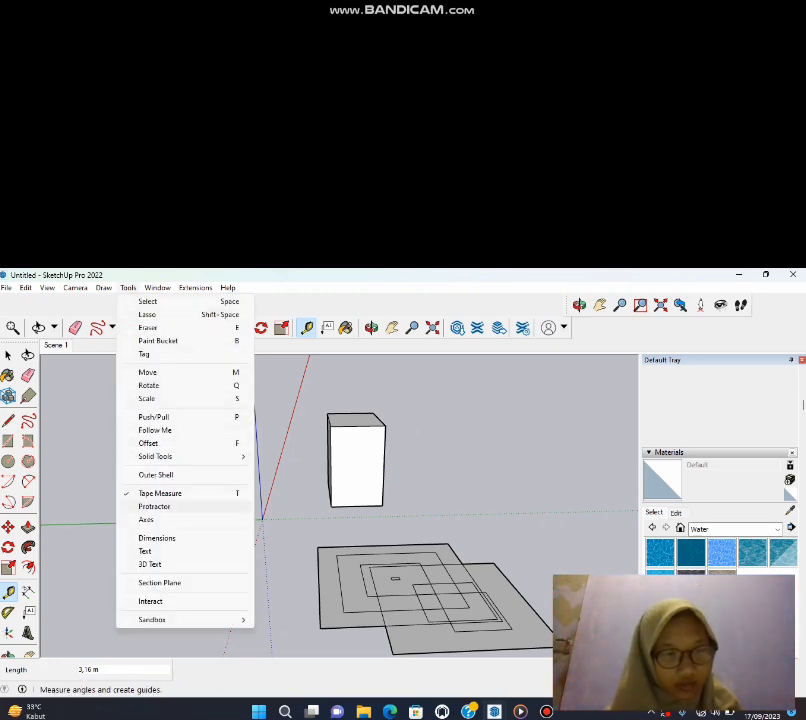
{"action": "left_click", "coordinate": [154, 506]}
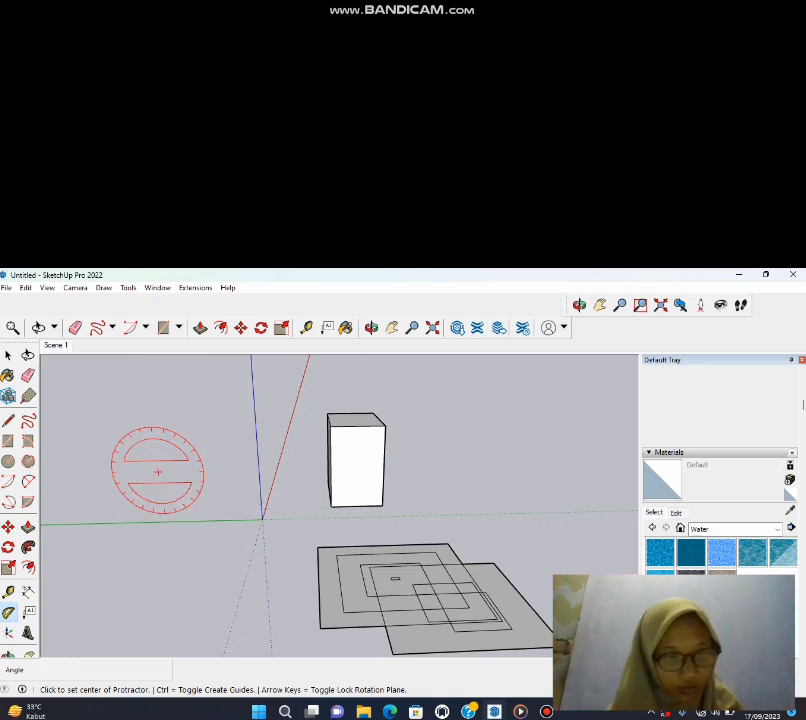
{"action": "left_click", "coordinate": [156, 470]}
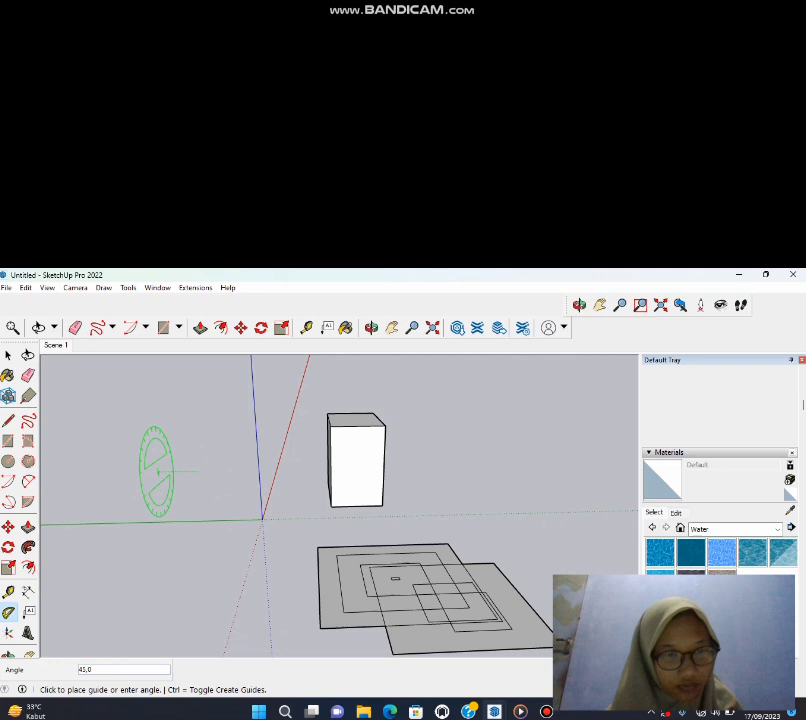
{"action": "left_click", "coordinate": [156, 470]}
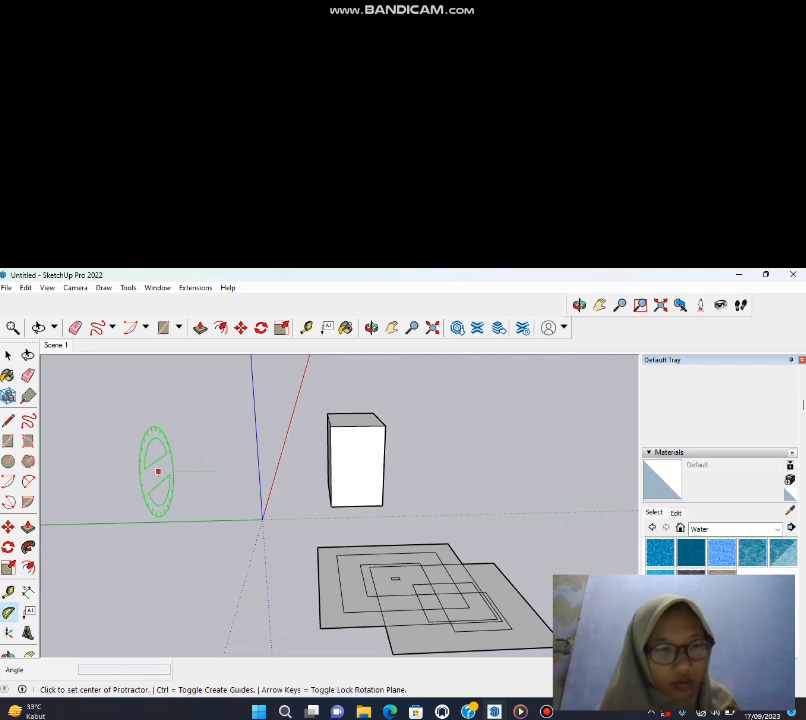
{"action": "left_click", "coordinate": [157, 470]}
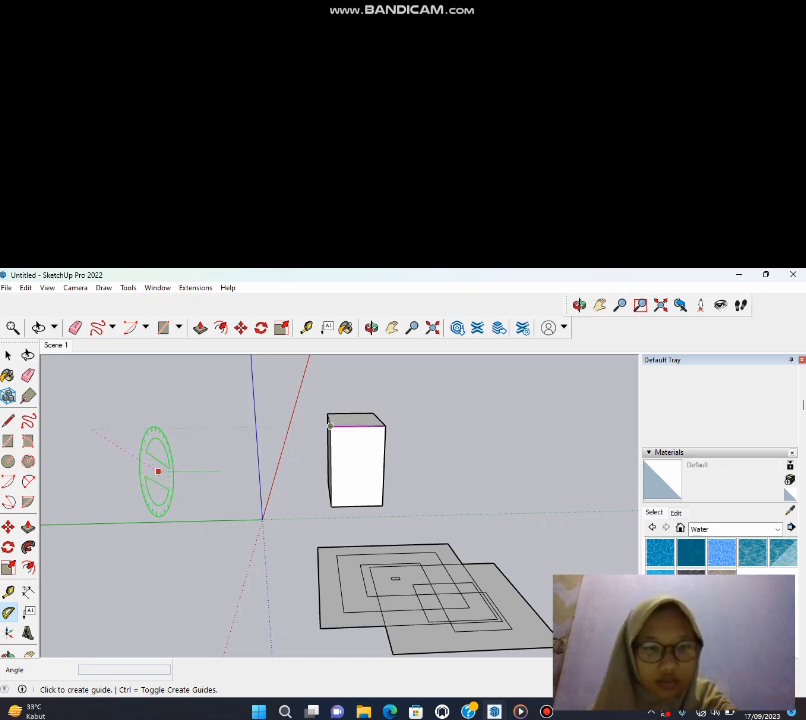
{"action": "left_click", "coordinate": [218, 470]}
{"action": "key", "text": "Escape"}
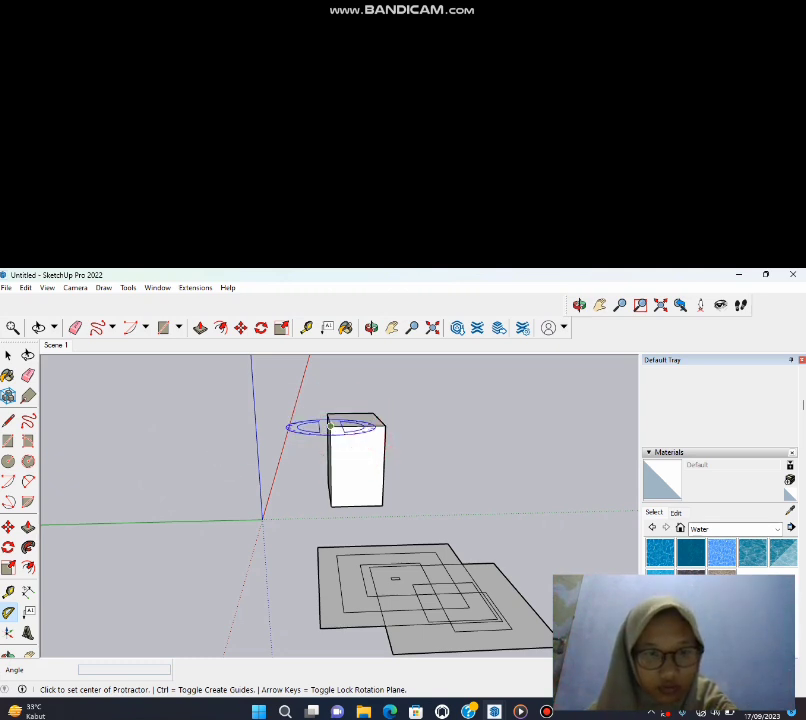
- Place protractor guide lines through an upper corner of the box's front face, using the face's diagonal as baseline, and remove them
{"action": "left_click_drag", "start_coordinate": [330, 427], "coordinate": [382, 505]}
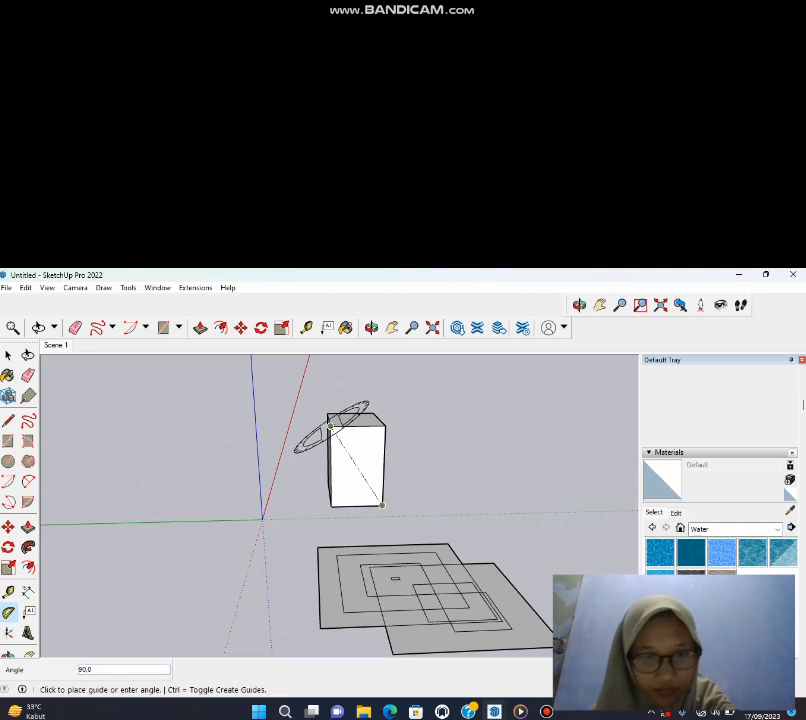
{"action": "left_click", "coordinate": [345, 455]}
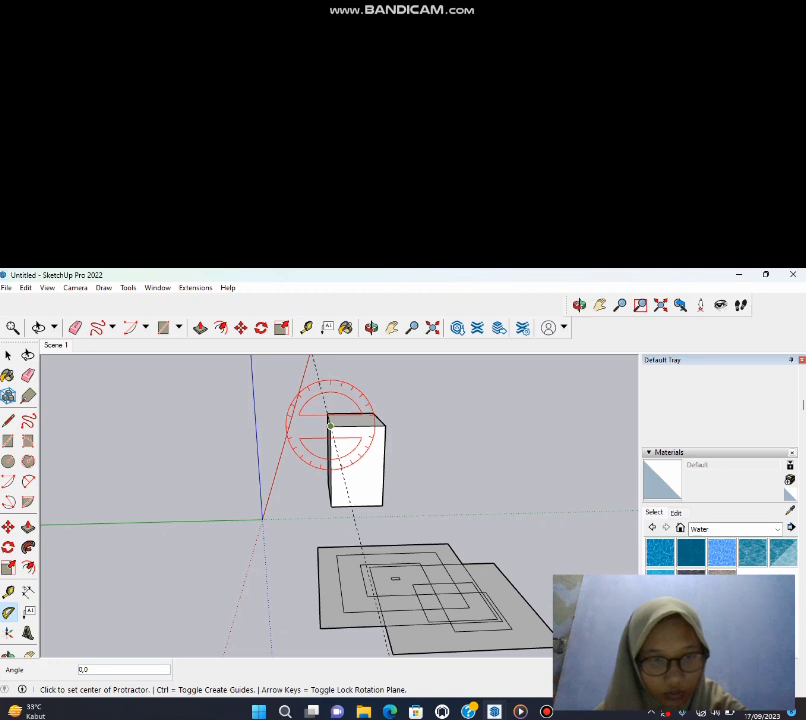
{"action": "left_click_drag", "start_coordinate": [330, 427], "coordinate": [377, 497]}
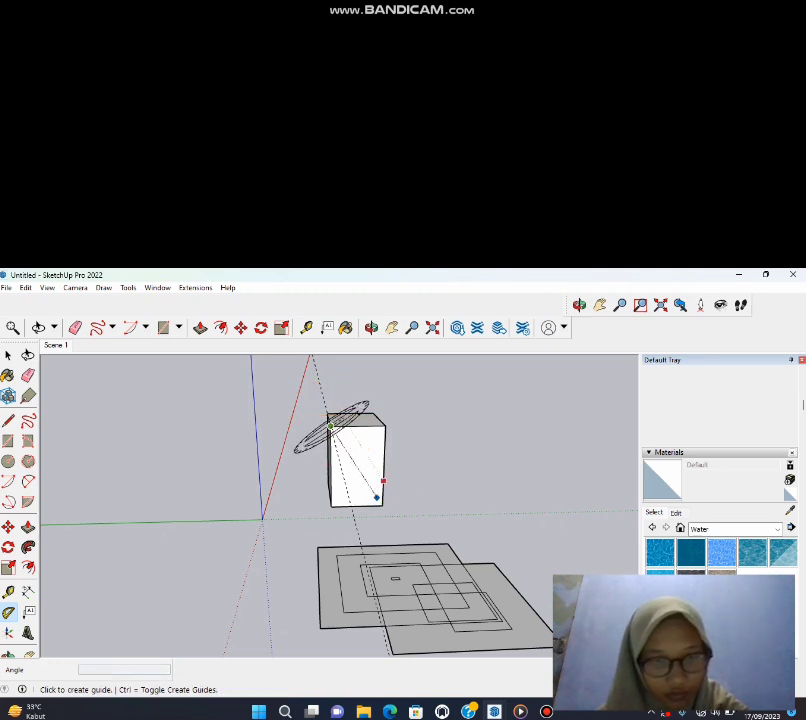
{"action": "left_click", "coordinate": [383, 438]}
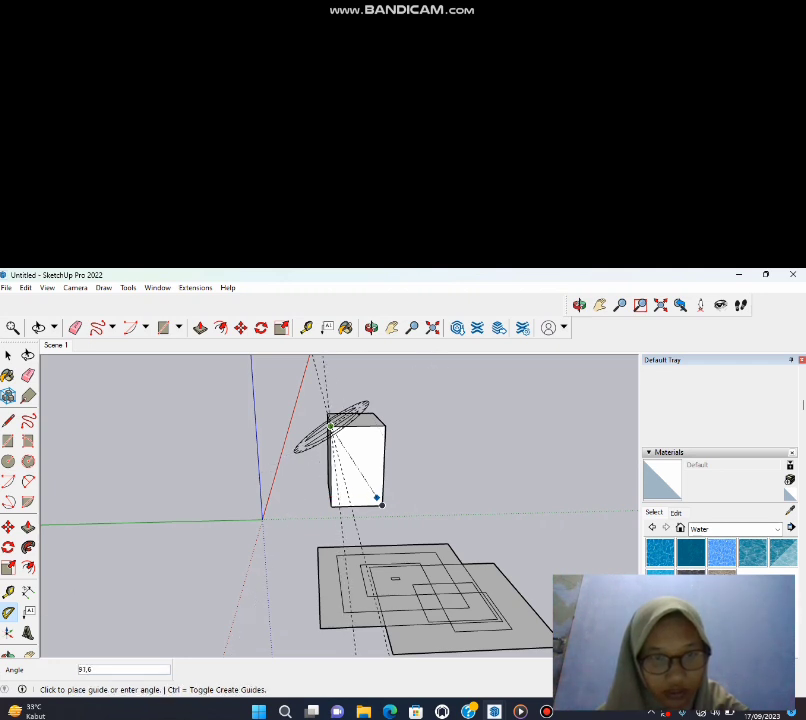
{"action": "left_click", "coordinate": [331, 426]}
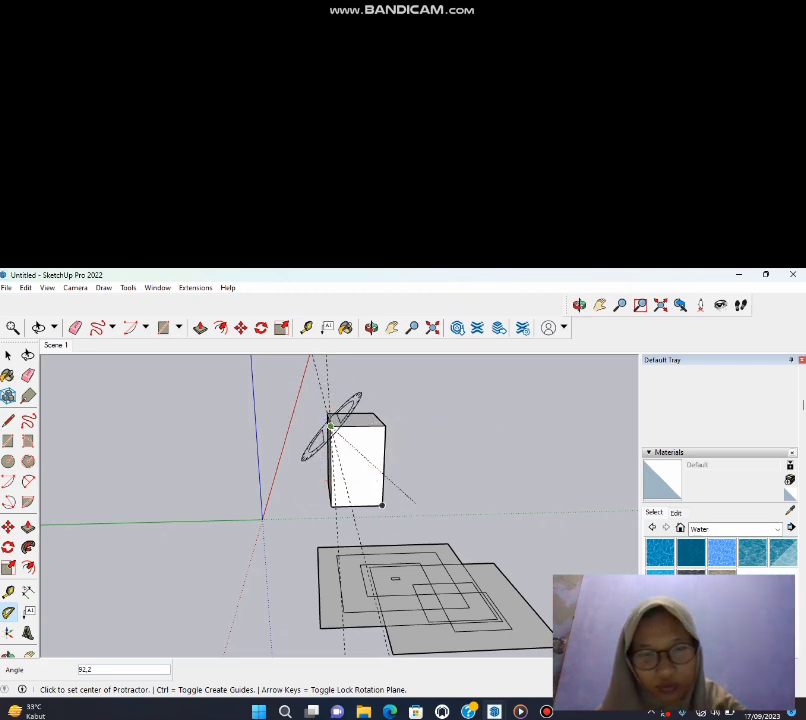
{"action": "left_click", "coordinate": [395, 516]}
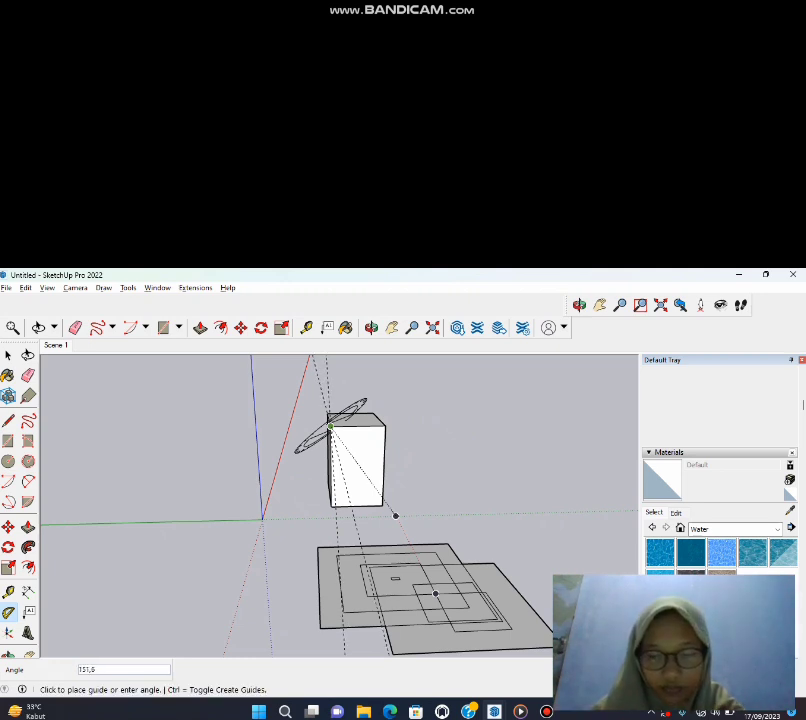
{"action": "key", "text": "Escape"}
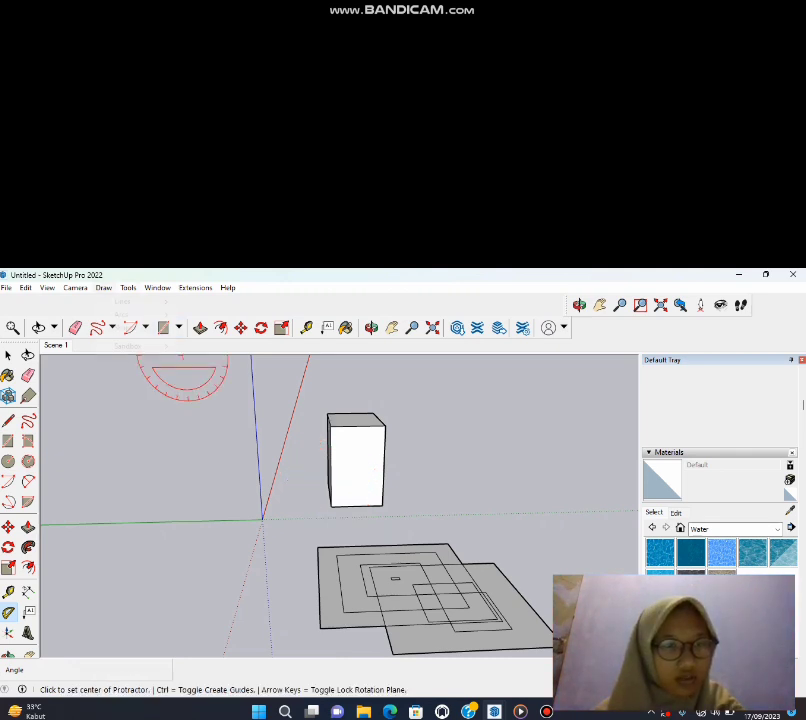
{"action": "left_click", "coordinate": [128, 287]}
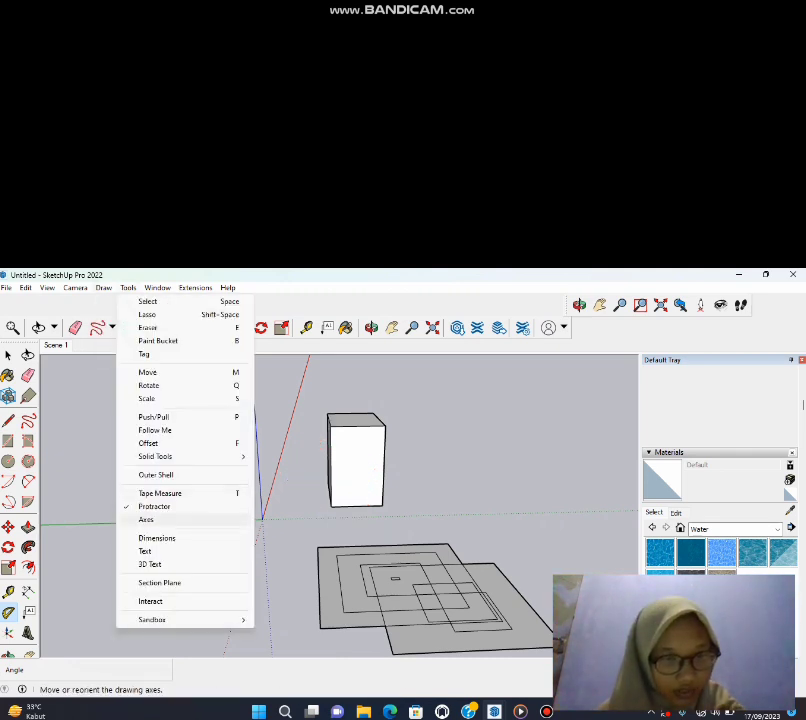
{"action": "left_click", "coordinate": [146, 519]}
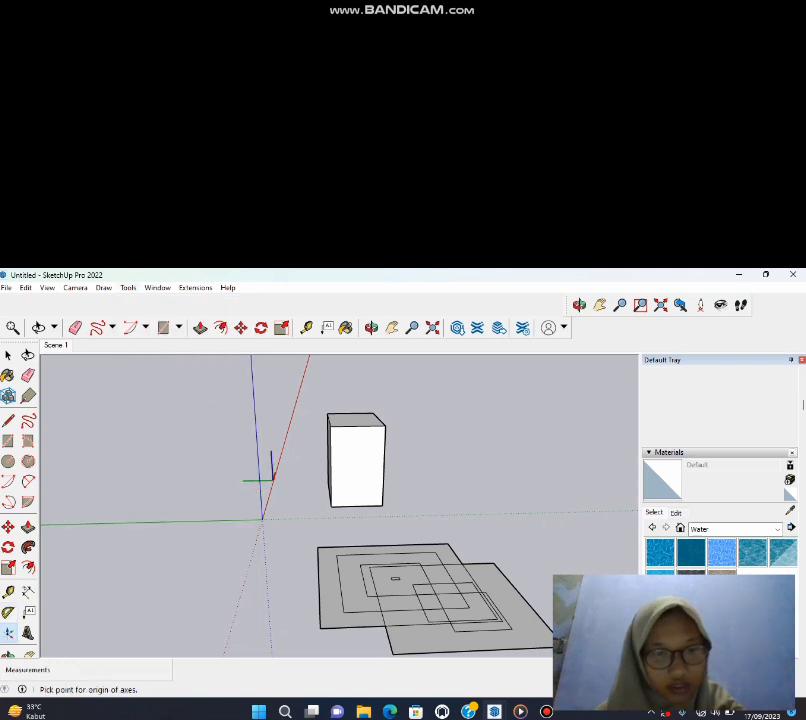
{"action": "left_click", "coordinate": [103, 287]}
{"action": "mouse_move", "coordinate": [128, 287]}
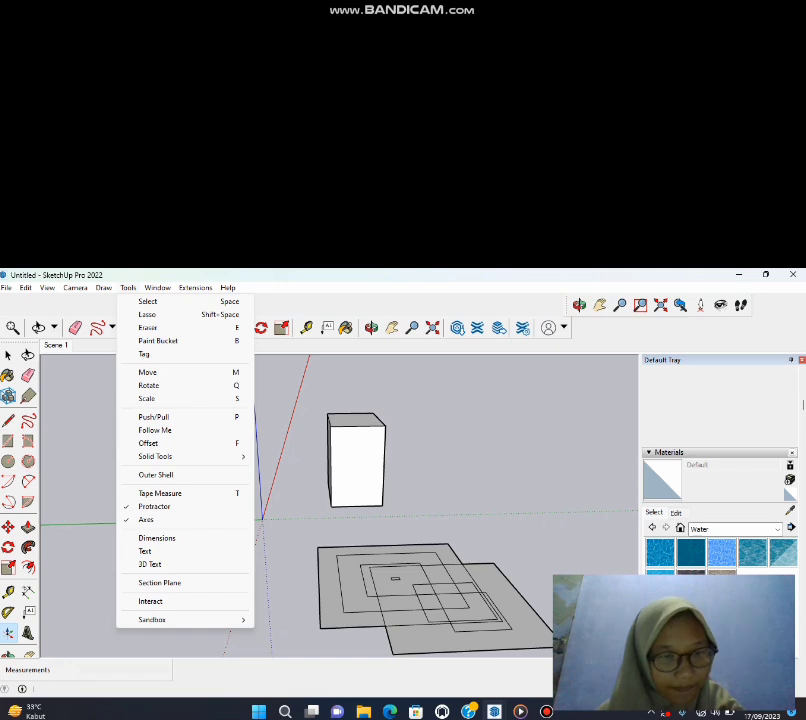
{"action": "left_click", "coordinate": [146, 519]}
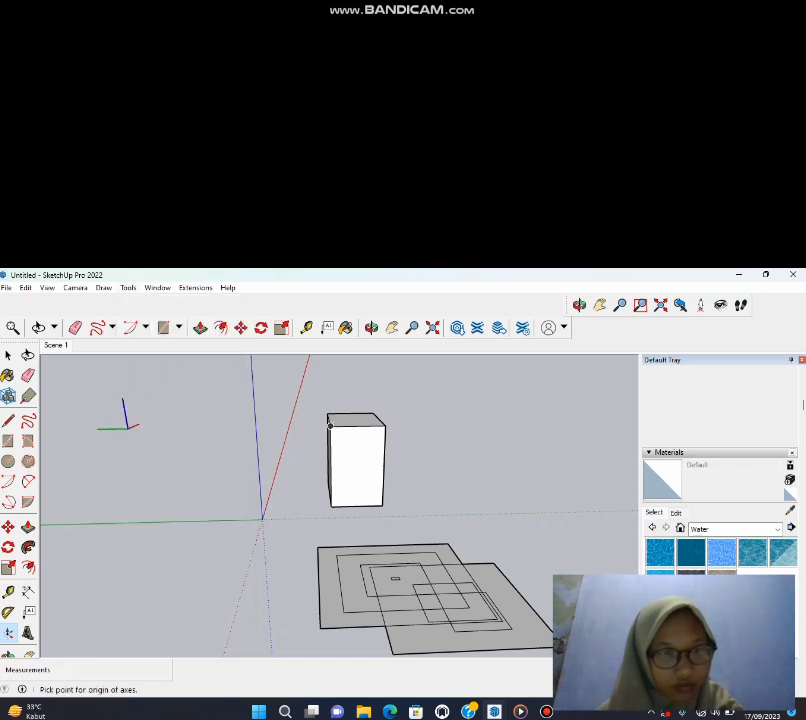
{"action": "left_click", "coordinate": [103, 287]}
{"action": "mouse_move", "coordinate": [128, 287]}
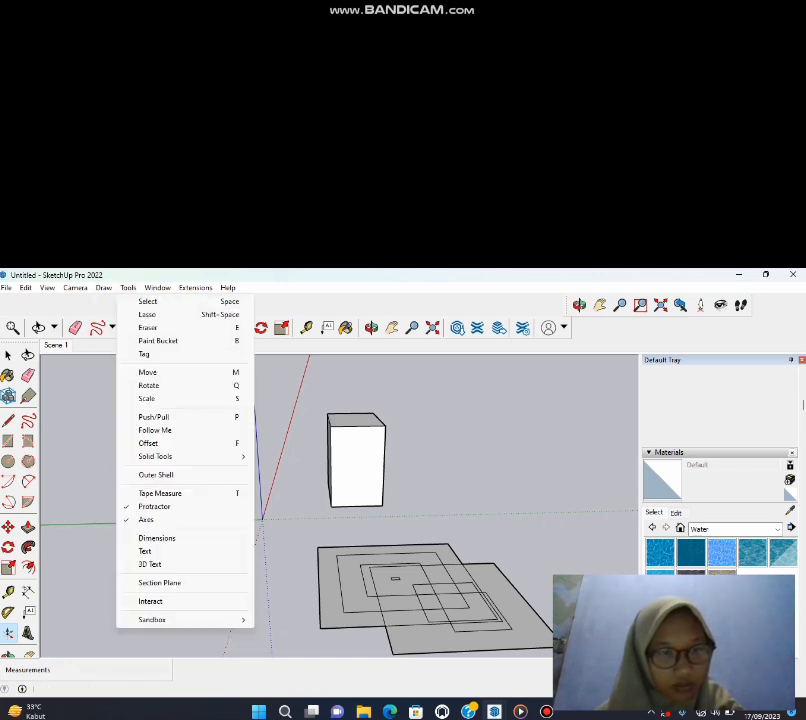
{"action": "left_click", "coordinate": [154, 506]}
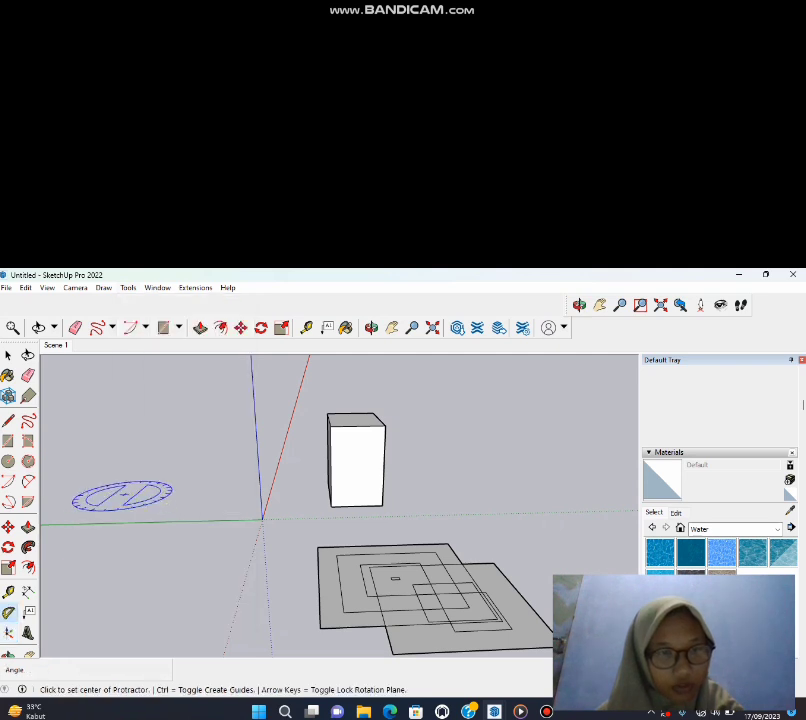
{"action": "left_click", "coordinate": [128, 287]}
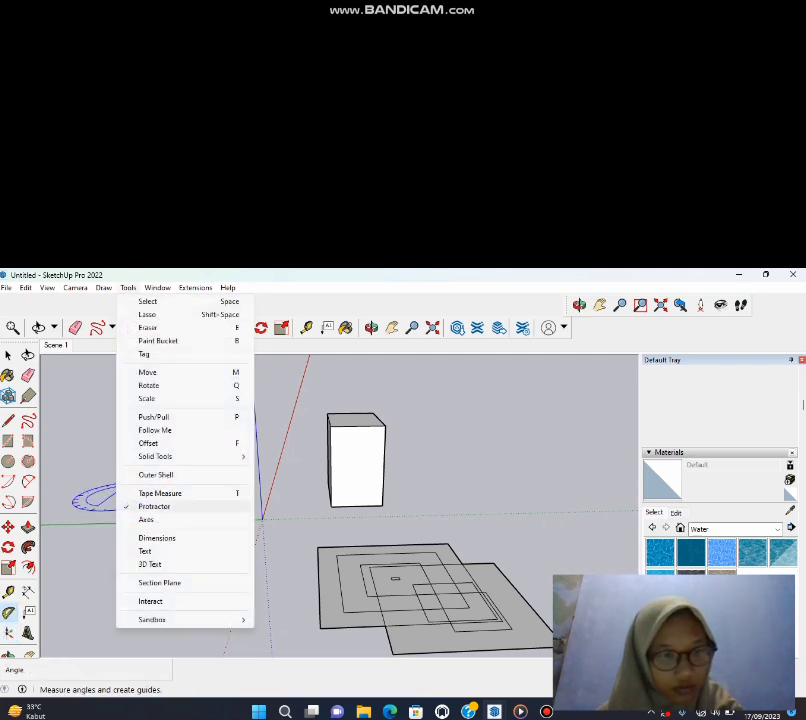
{"action": "left_click", "coordinate": [154, 506]}
{"action": "key", "text": "alt+t"}
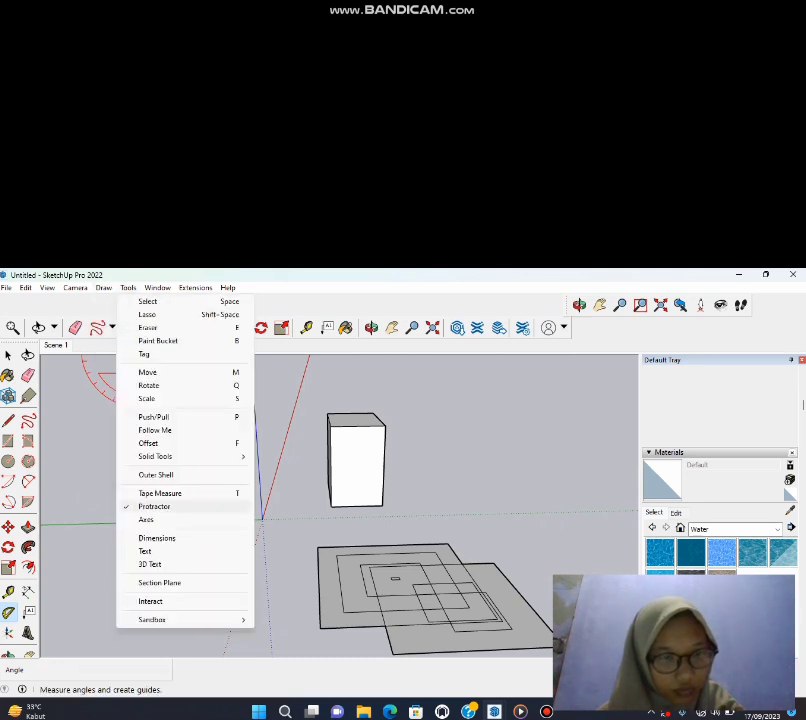
{"action": "left_click", "coordinate": [154, 506]}
- Dimension the height of the box along its rear left vertical edge, placing the dimension just outside the box
{"action": "key", "text": "alt+t"}
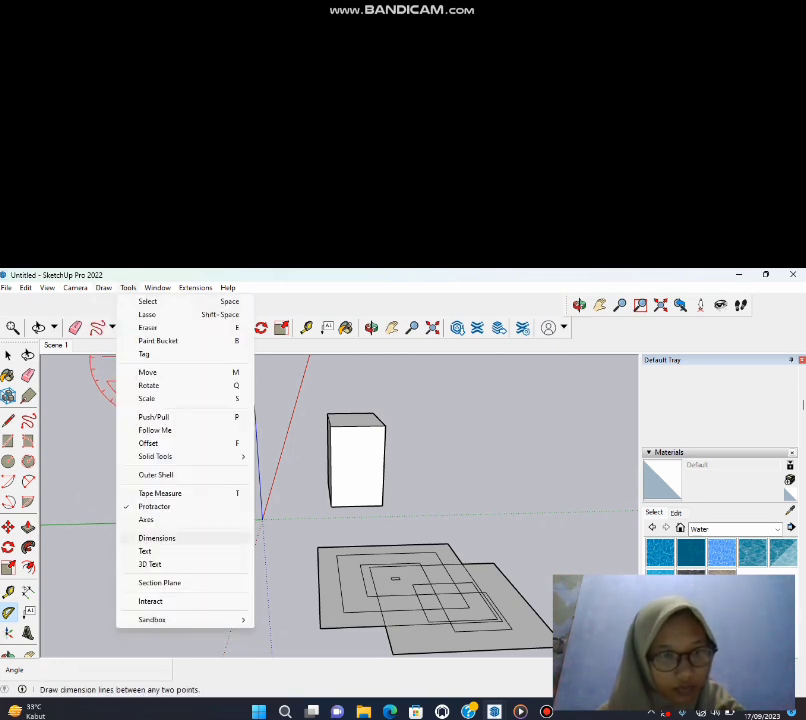
{"action": "key", "text": "Return"}
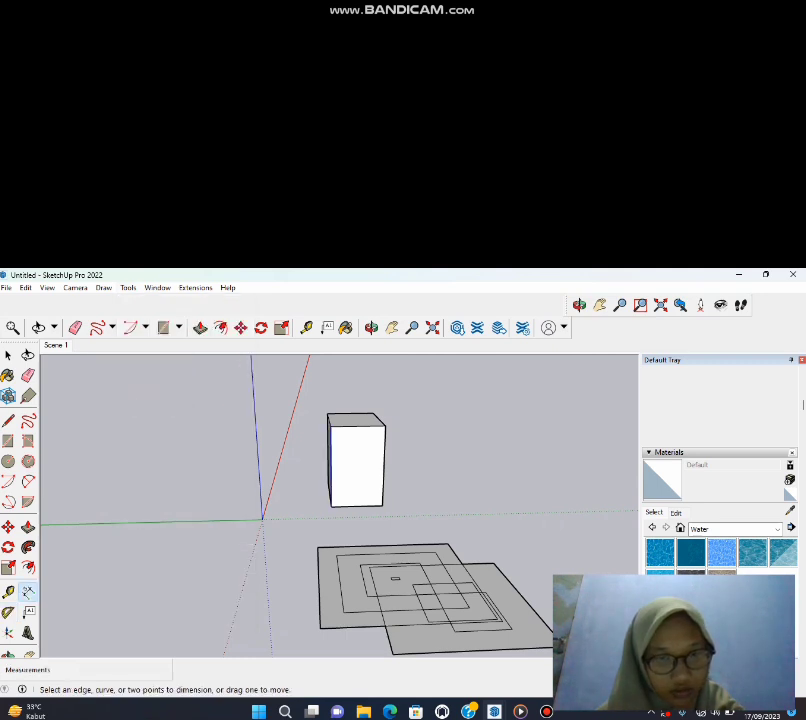
{"action": "left_click", "coordinate": [330, 467]}
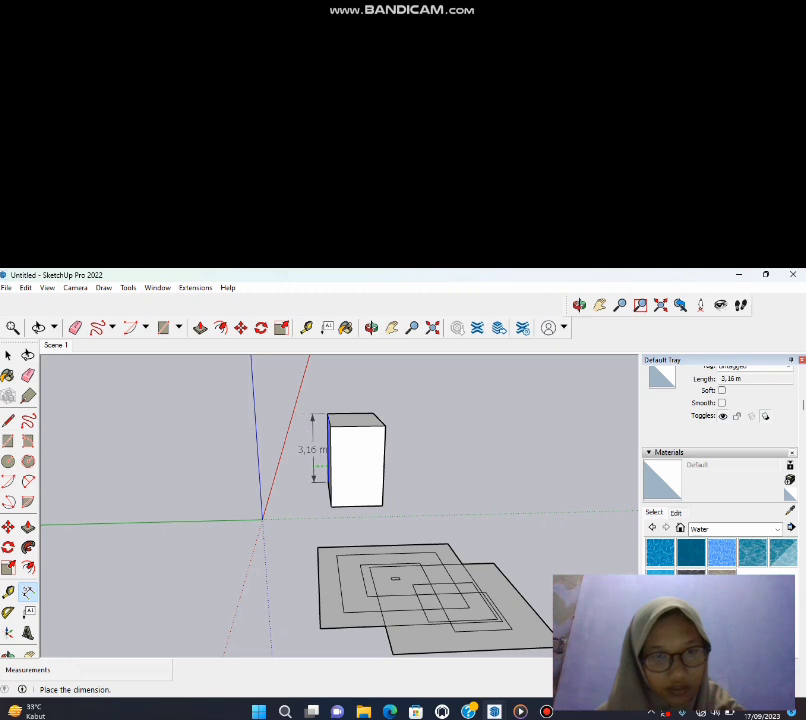
{"action": "left_click", "coordinate": [307, 466]}
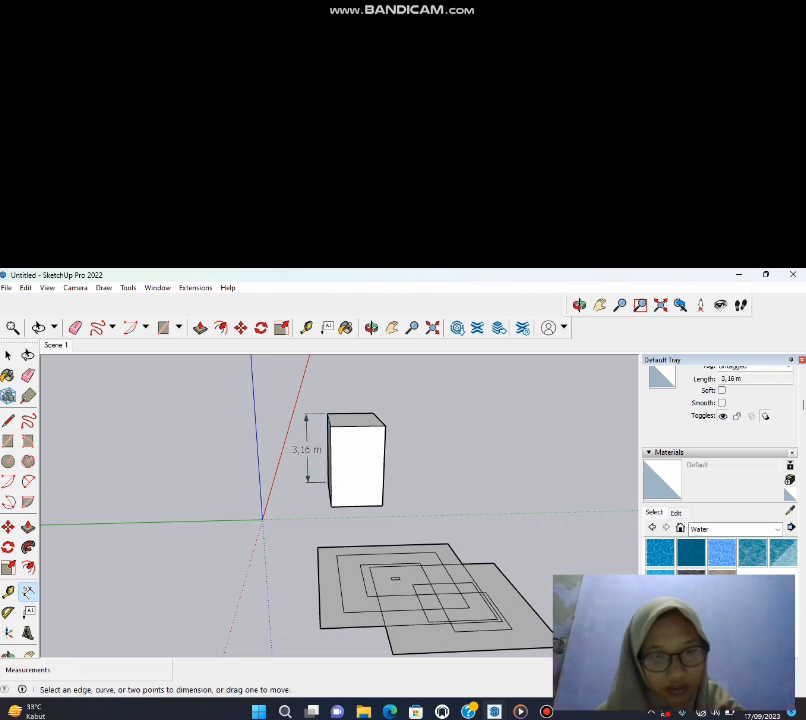
- Try to dimension the box's front face from the middle of its lower edge to an upper corner, and remove the box's dimensions
{"action": "left_click", "coordinate": [356, 507]}
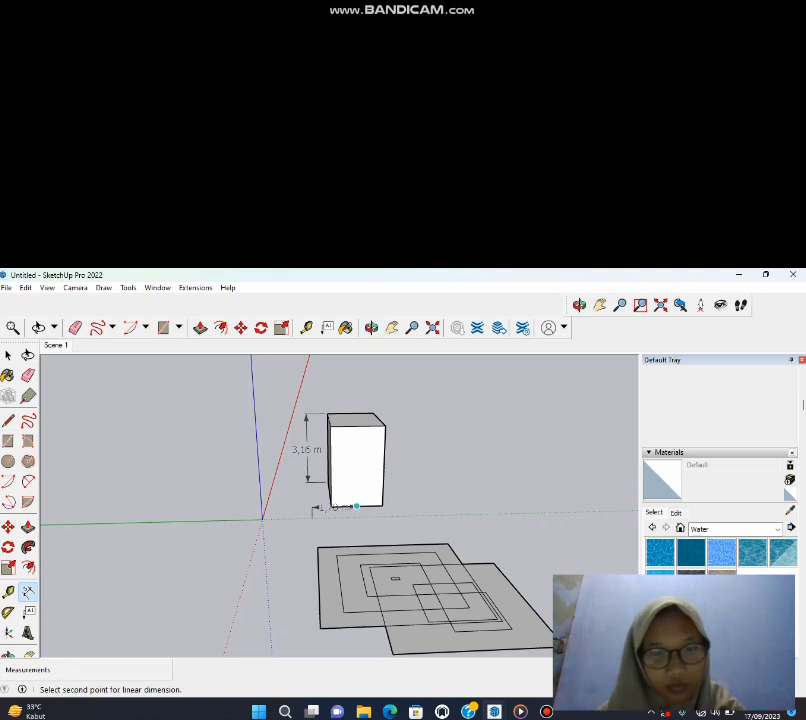
{"action": "left_click", "coordinate": [371, 327]}
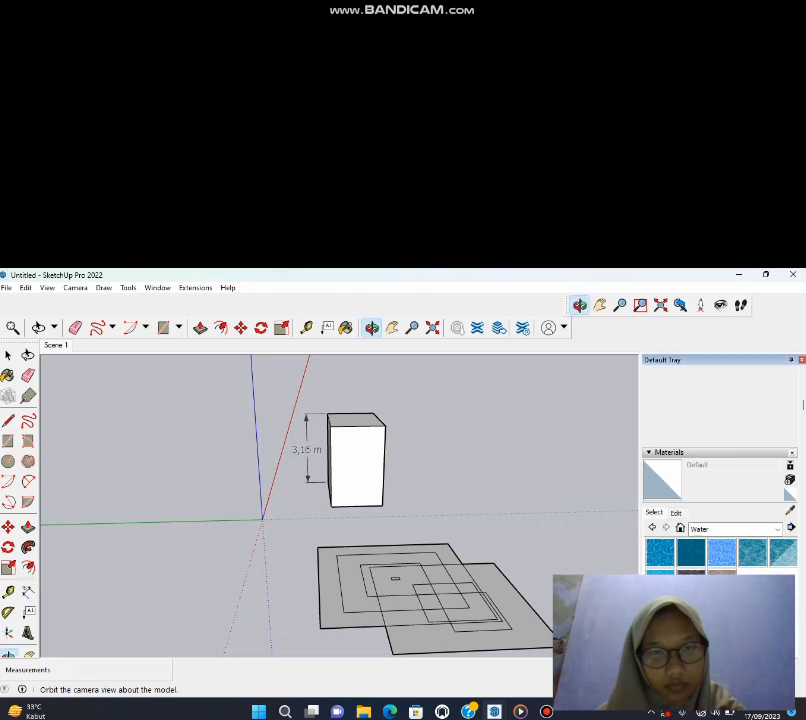
{"action": "left_click_drag", "start_coordinate": [340, 470], "coordinate": [420, 470]}
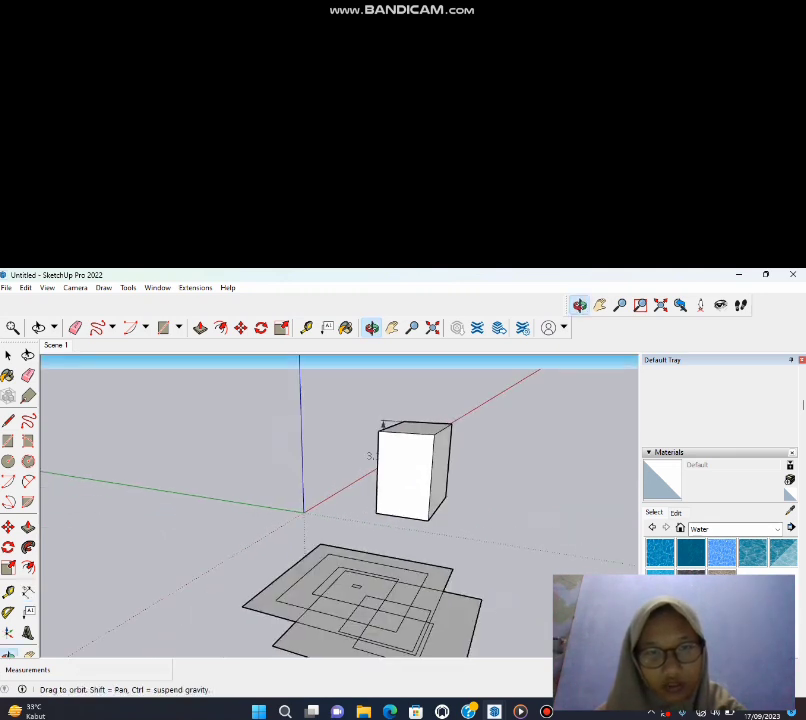
{"action": "left_click", "coordinate": [128, 287]}
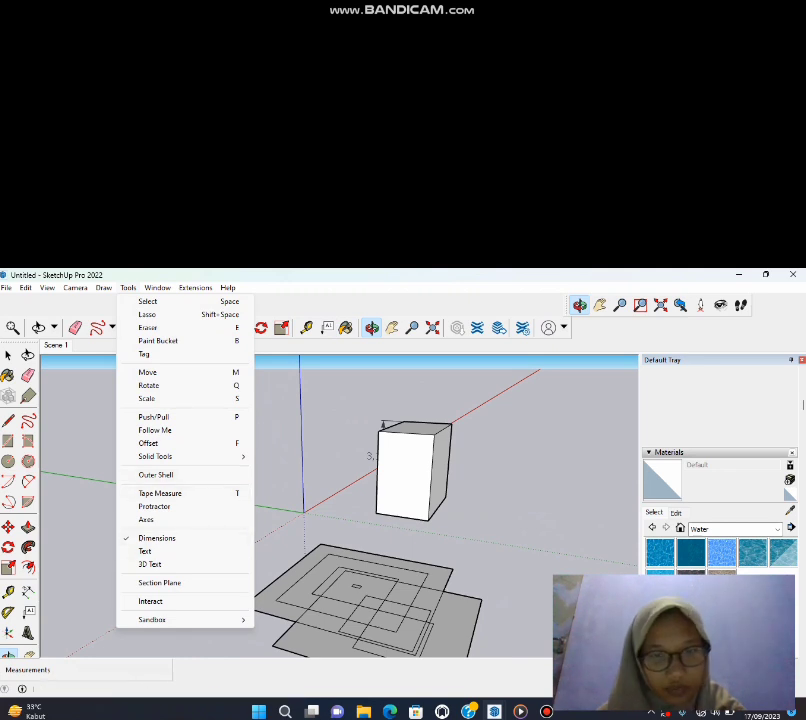
{"action": "left_click", "coordinate": [156, 538]}
{"action": "left_click", "coordinate": [429, 491]}
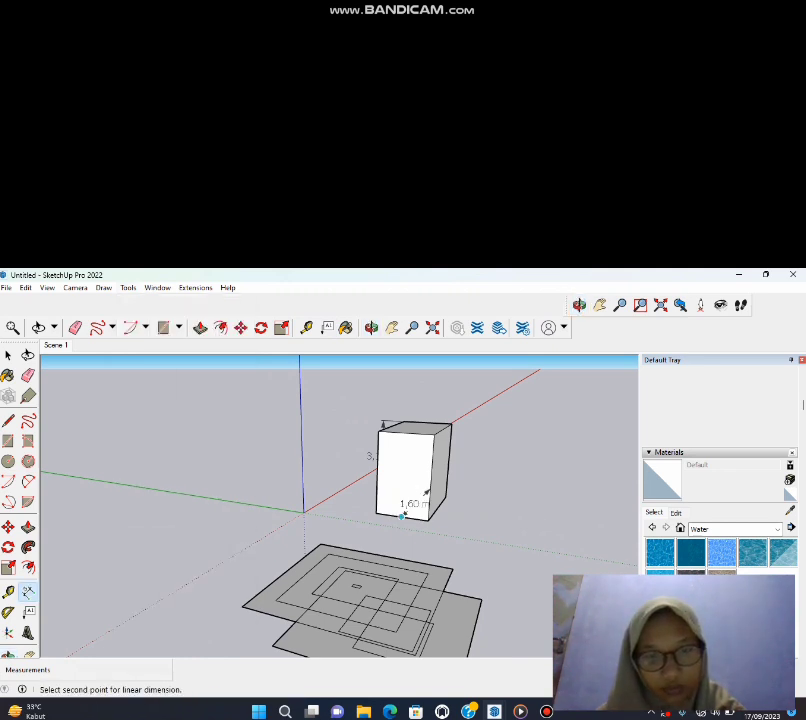
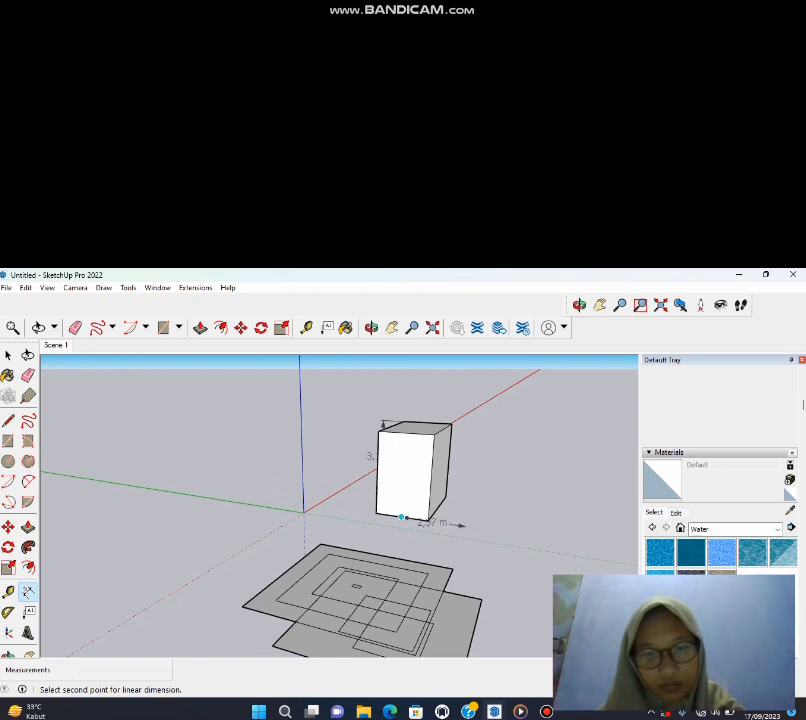
{"action": "left_click", "coordinate": [433, 435]}
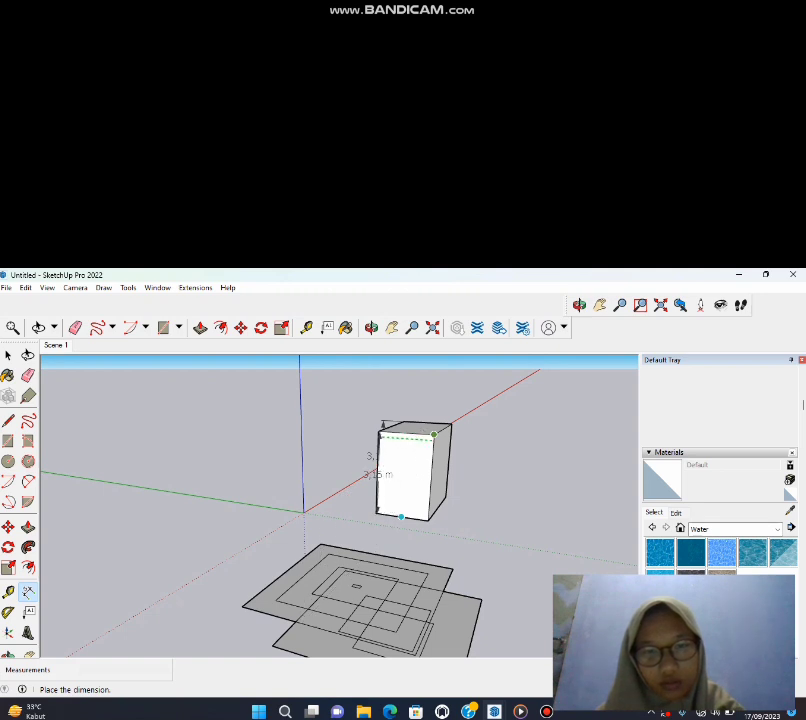
{"action": "left_click", "coordinate": [383, 425]}
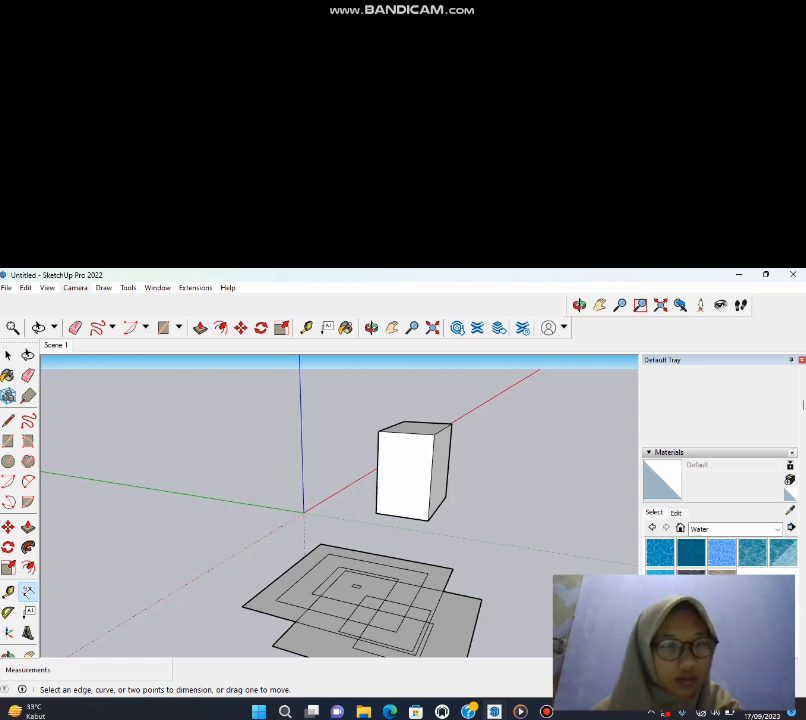
- Attach a leader text reading "abc 123" to the box's front face, with the label just beyond the face's side edge
{"action": "left_click", "coordinate": [75, 287]}
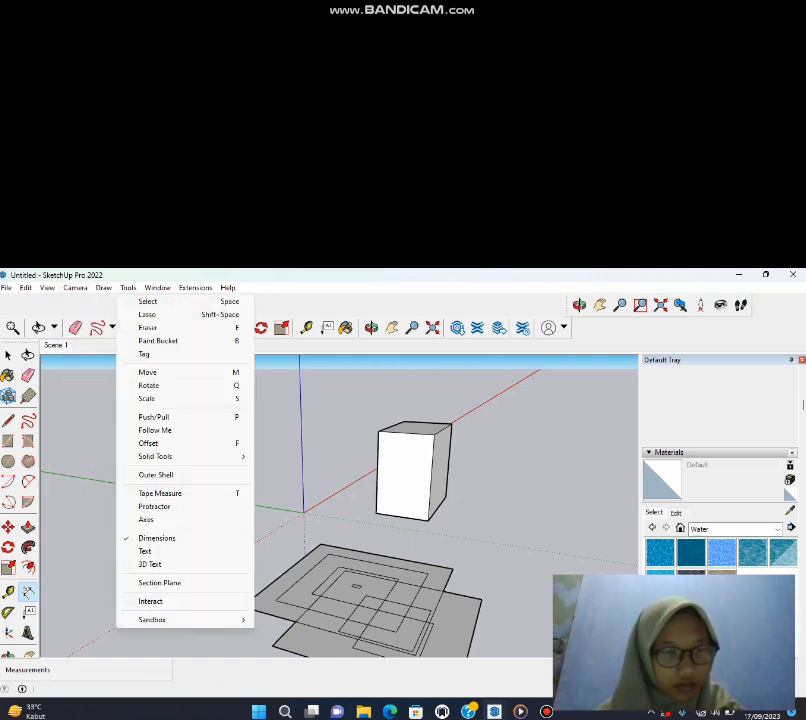
{"action": "left_click", "coordinate": [145, 551]}
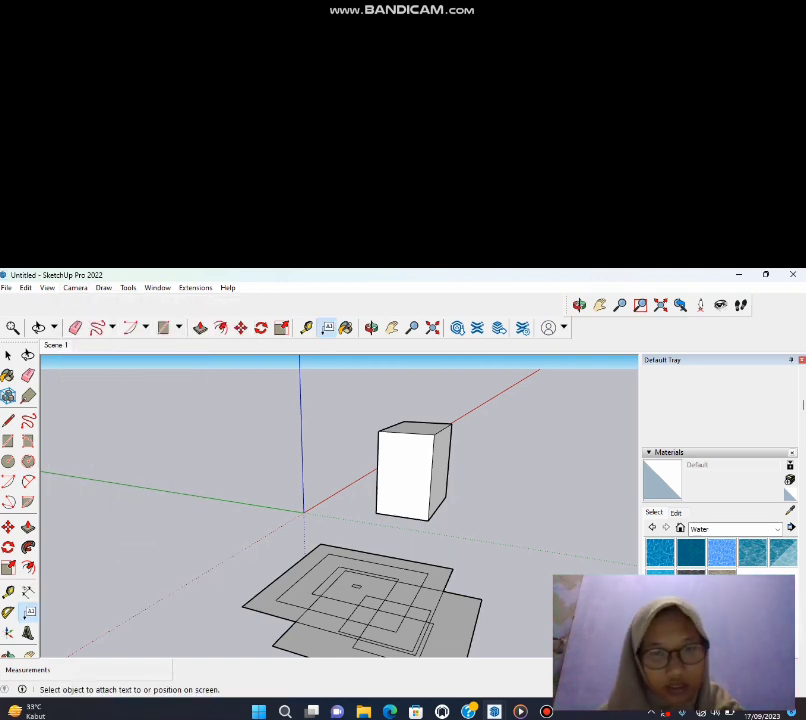
{"action": "left_click", "coordinate": [387, 464]}
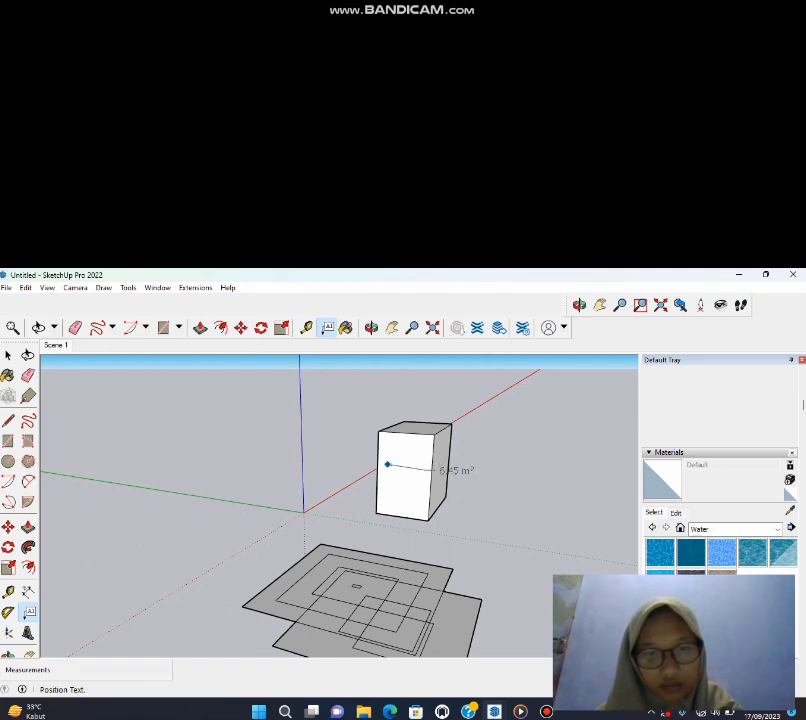
{"action": "left_click", "coordinate": [440, 470]}
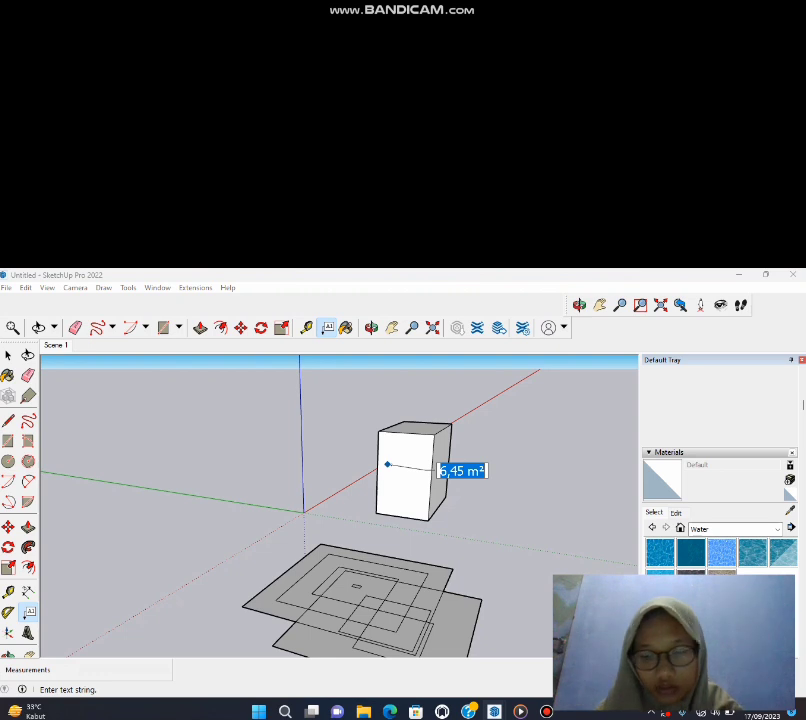
{"action": "key", "text": "BackSpace"}
{"action": "type", "text": "abc 123"}
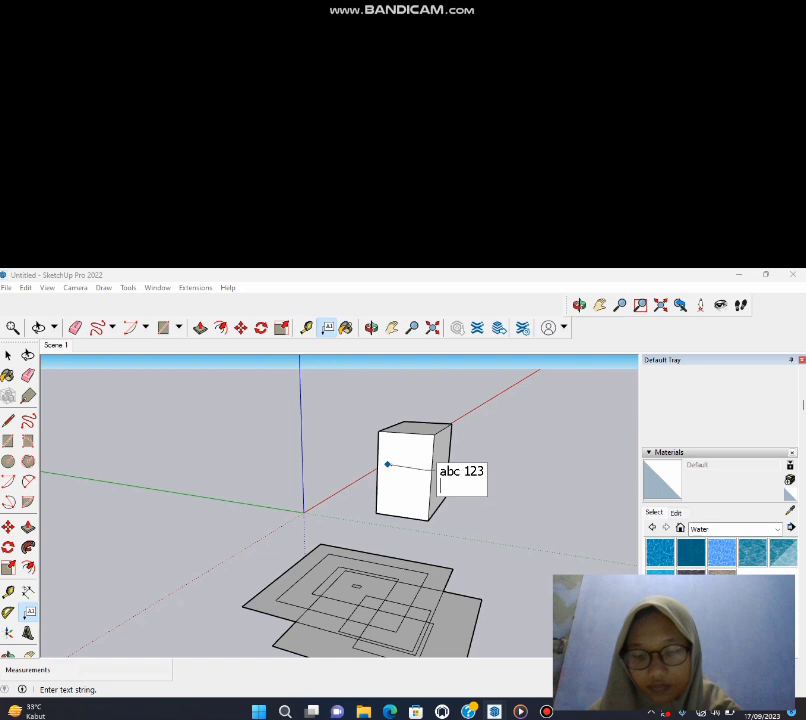
{"action": "key", "text": "Return"}
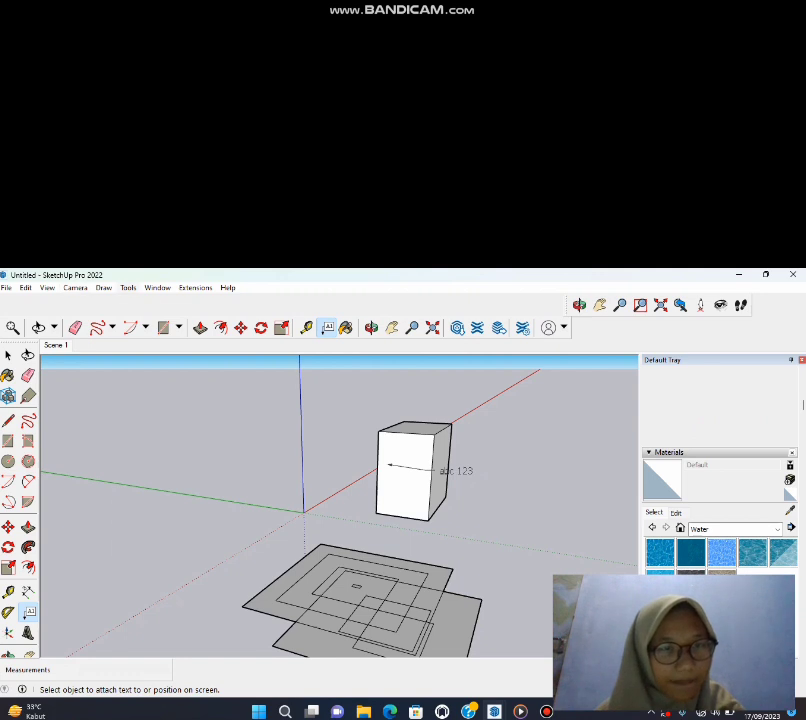
- Set up a 3D text reading "Pelabuhan" in Times New Roman
{"action": "left_click", "coordinate": [128, 287]}
{"action": "left_click", "coordinate": [152, 563]}
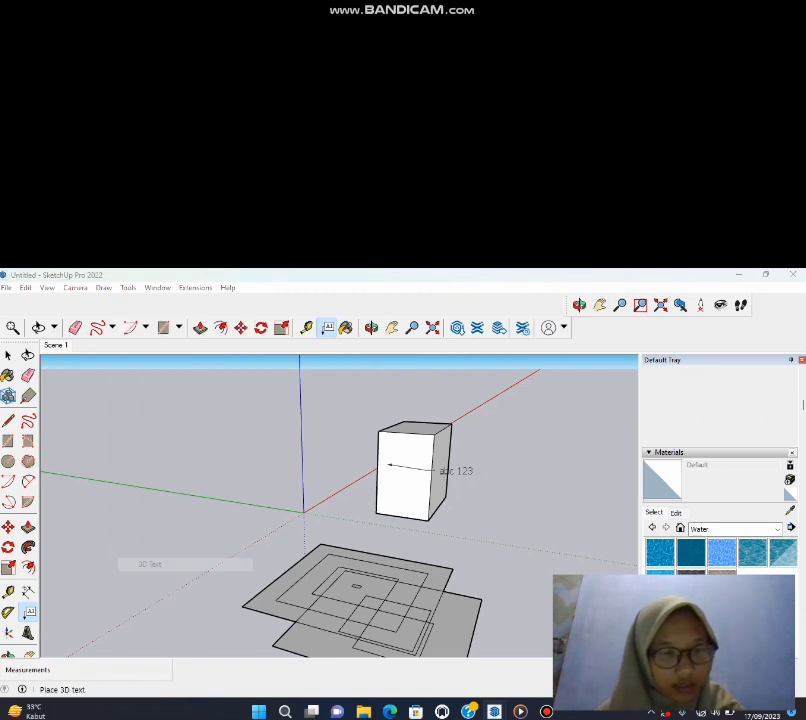
{"action": "key", "text": "BackSpace"}
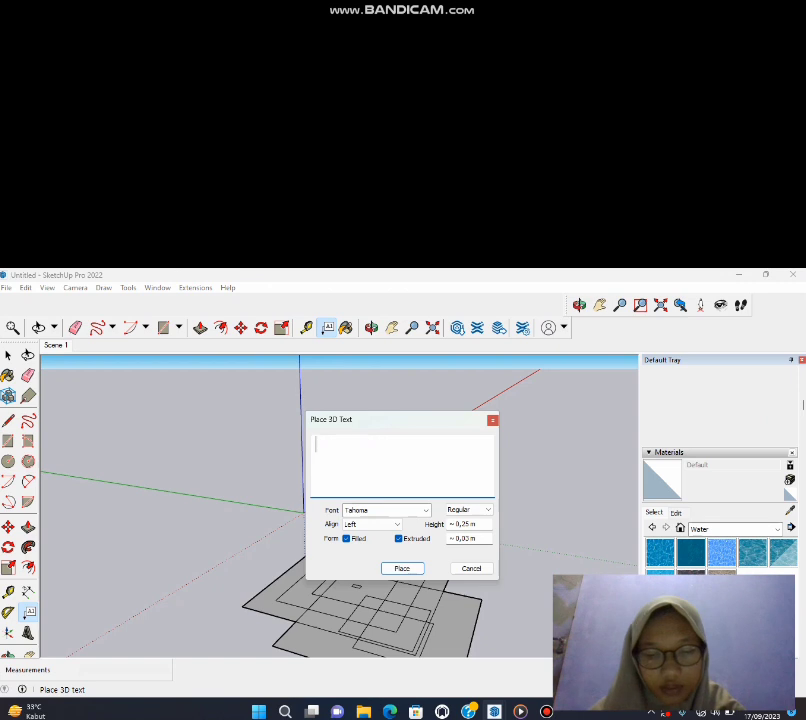
{"action": "type", "text": "Pelabuhan"}
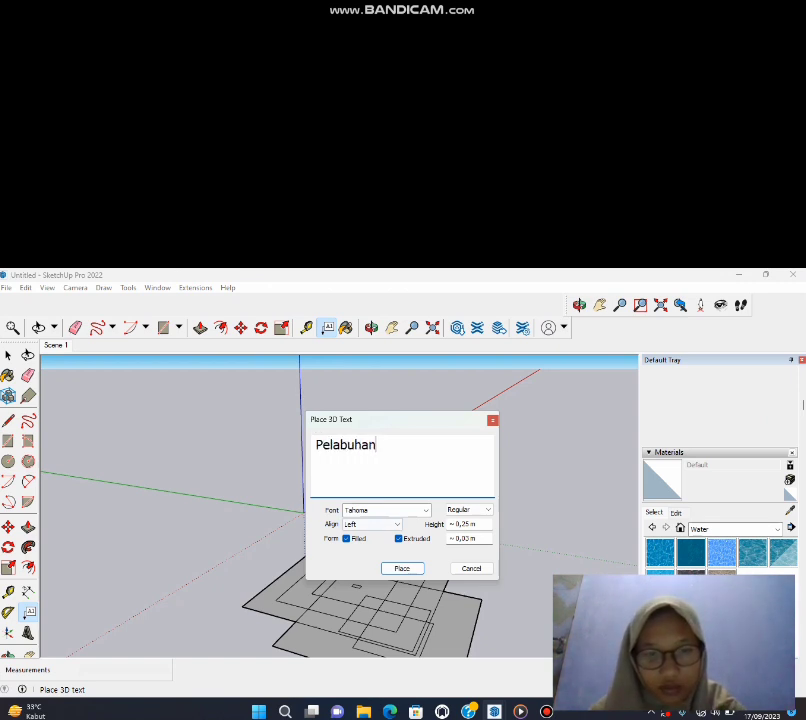
{"action": "left_click", "coordinate": [426, 510]}
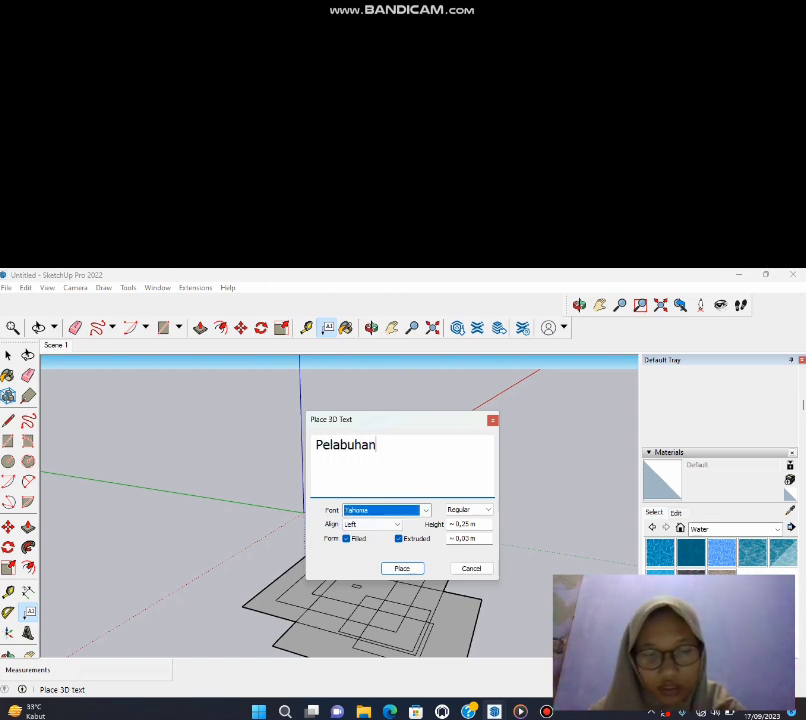
{"action": "key", "text": "Return"}
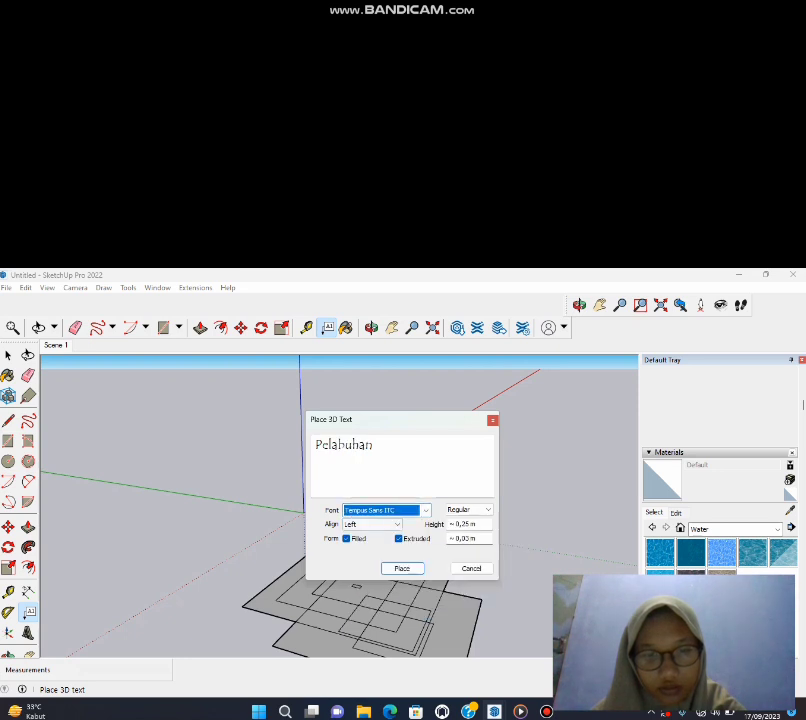
{"action": "left_click", "coordinate": [426, 510]}
{"action": "key", "text": "Return"}
{"action": "key", "text": "Tab"}
{"action": "key", "text": "Tab"}
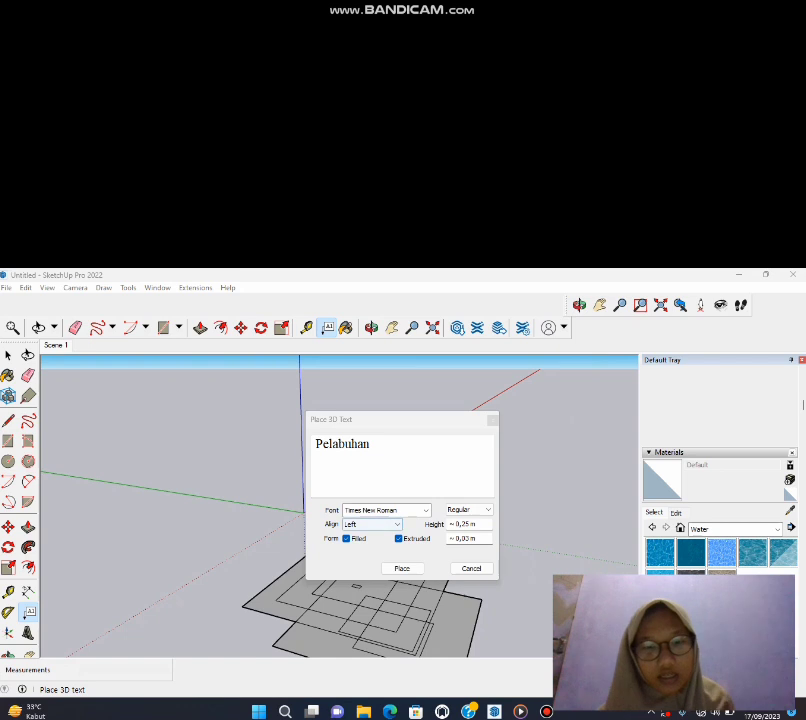
- Keep the left alignment and place the 3D text on the upper part of the box's front face, above the leader arrow
{"action": "left_click", "coordinate": [397, 524]}
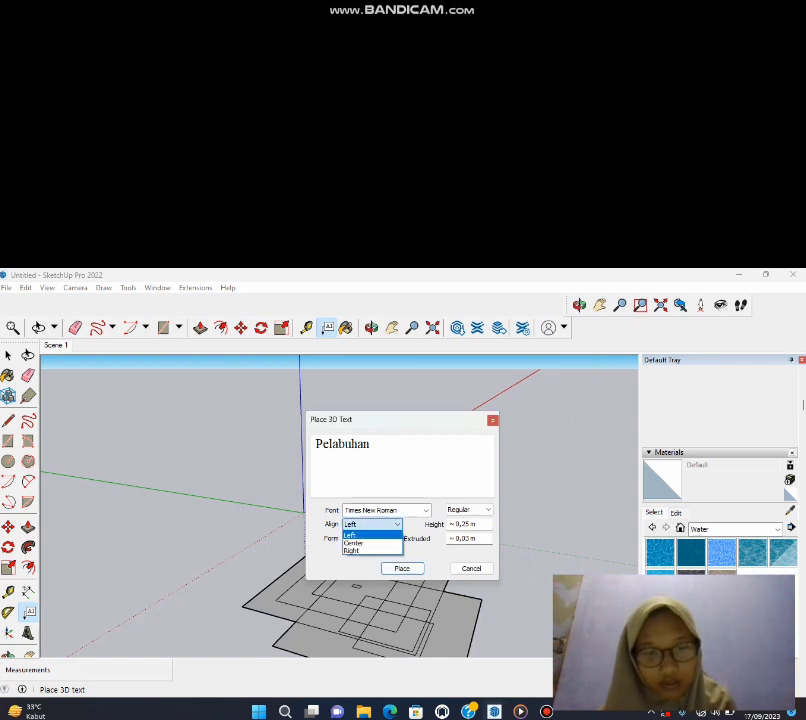
{"action": "left_click", "coordinate": [397, 524]}
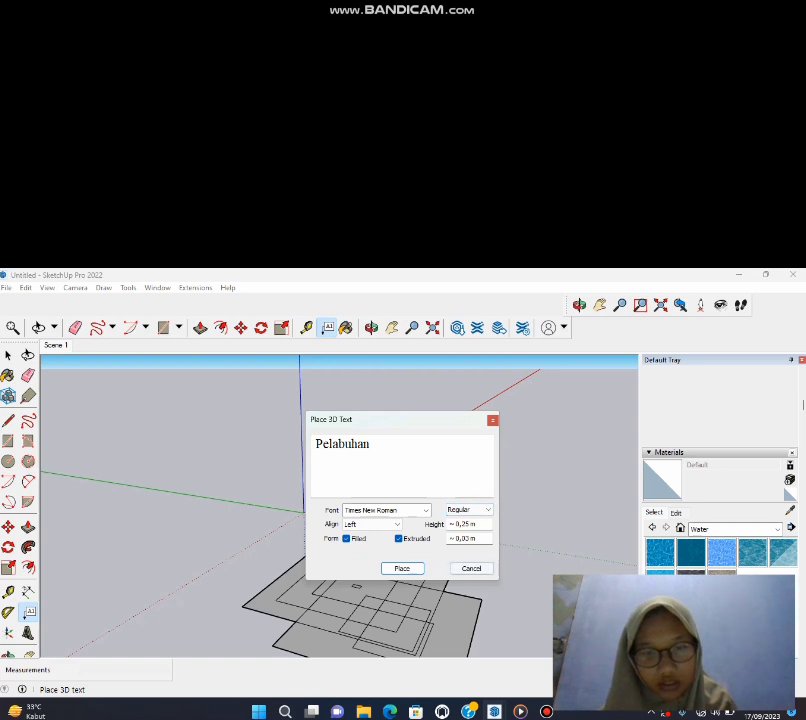
{"action": "left_click", "coordinate": [401, 568]}
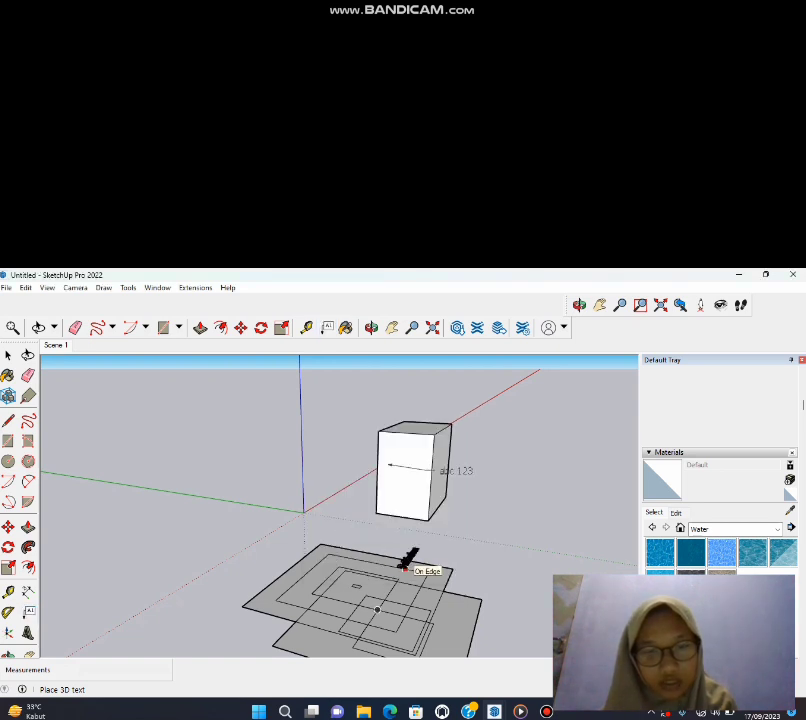
{"action": "left_click", "coordinate": [388, 458]}
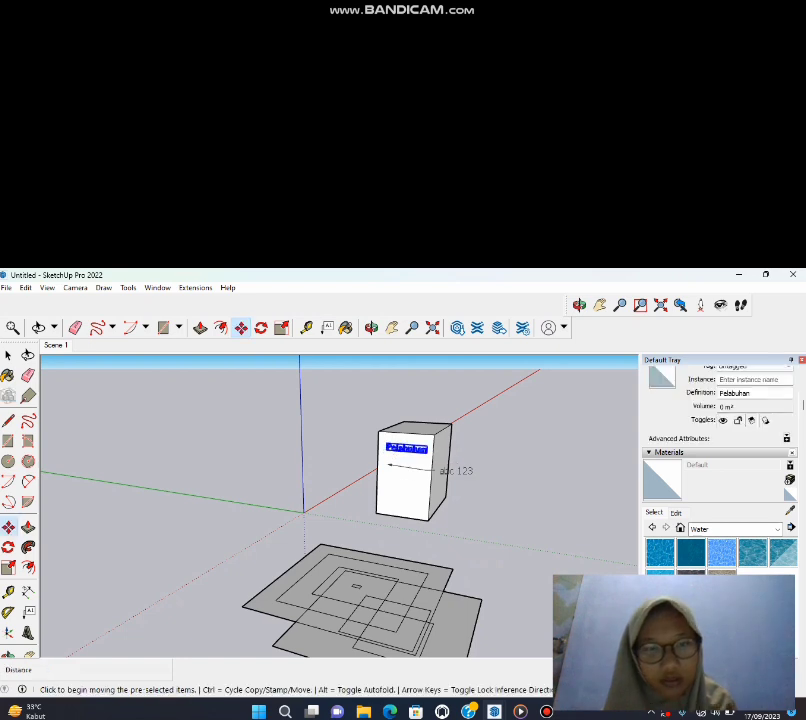
{"action": "left_click", "coordinate": [392, 328]}
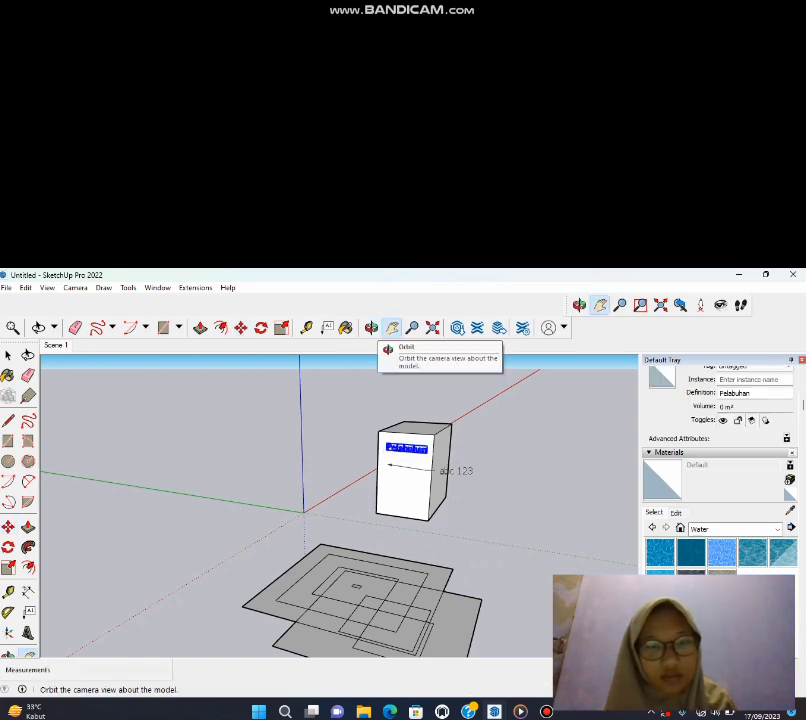
{"action": "left_click", "coordinate": [371, 328]}
{"action": "left_click_drag", "start_coordinate": [330, 500], "coordinate": [425, 490]}
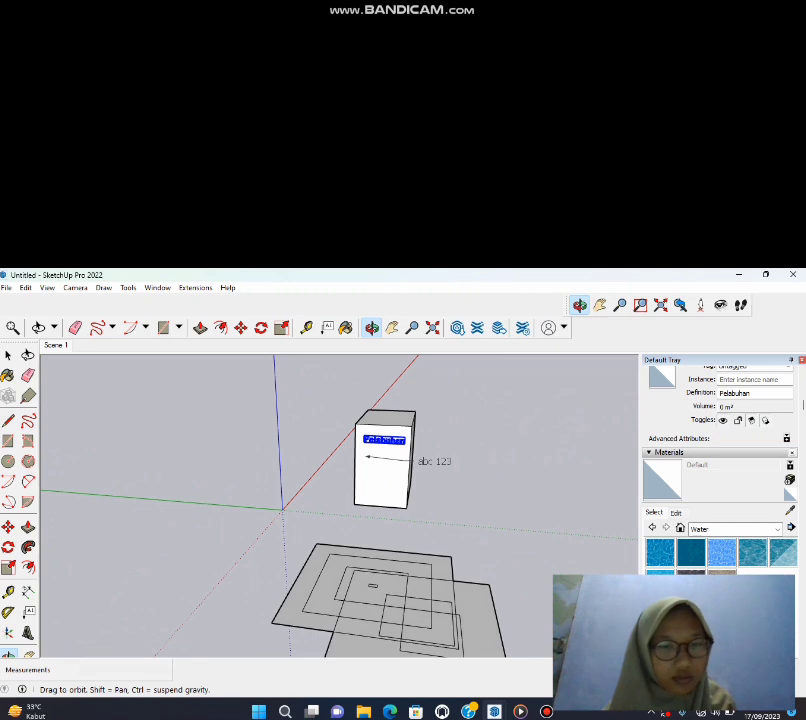
{"action": "scroll", "coordinate": [410, 472], "scroll_direction": "up", "scroll_amount": 3}
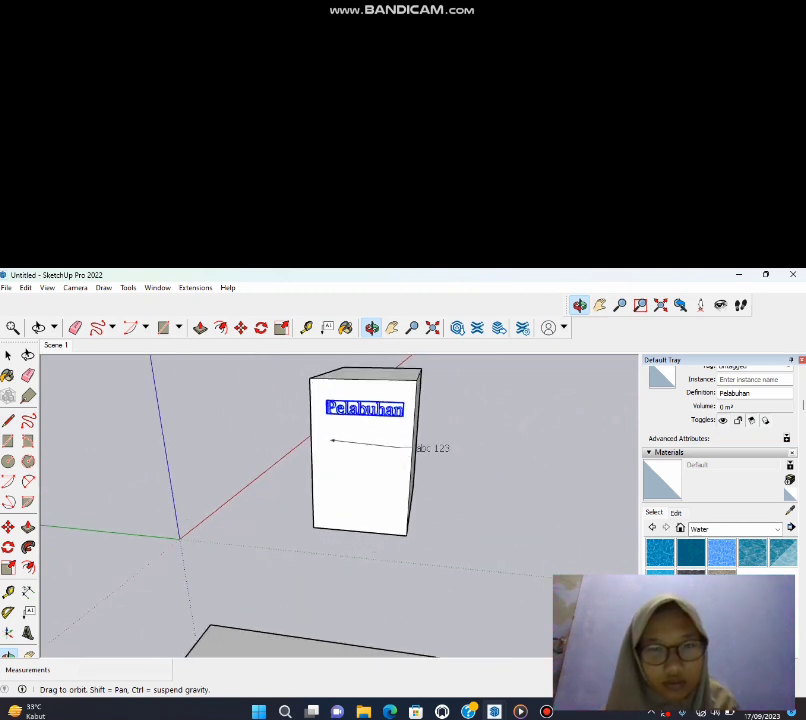
{"action": "left_click", "coordinate": [128, 287]}
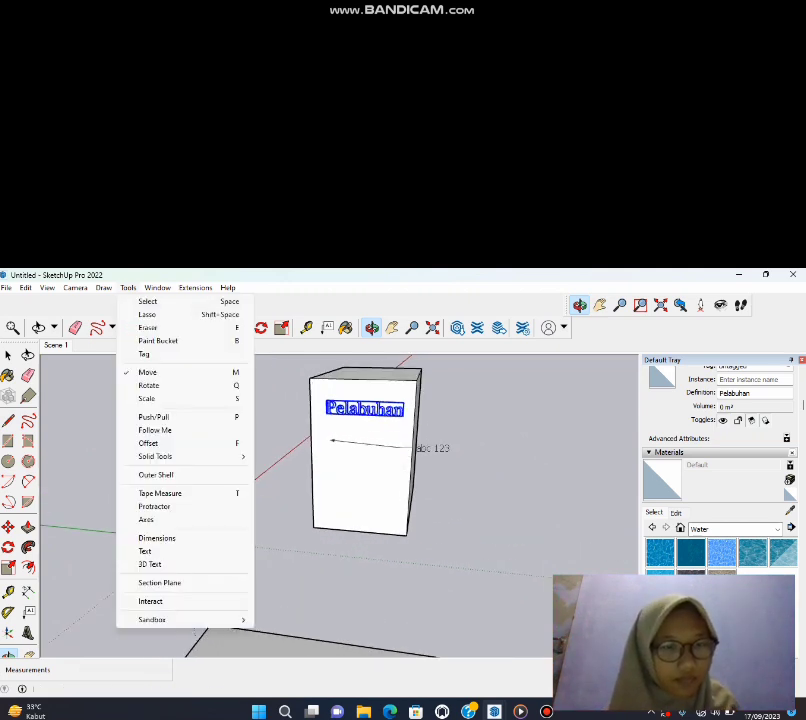
{"action": "left_click", "coordinate": [150, 564]}
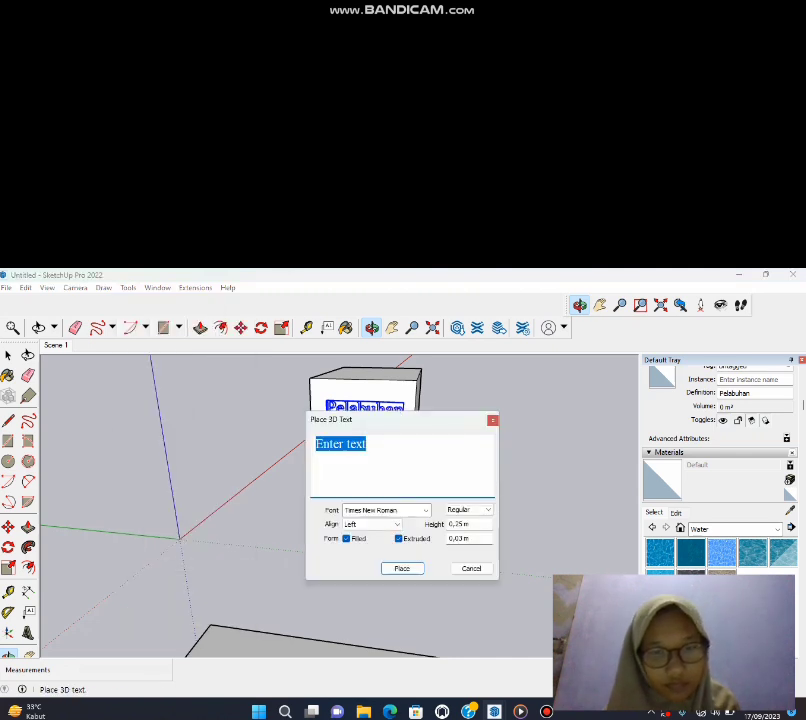
{"action": "left_click", "coordinate": [471, 568]}
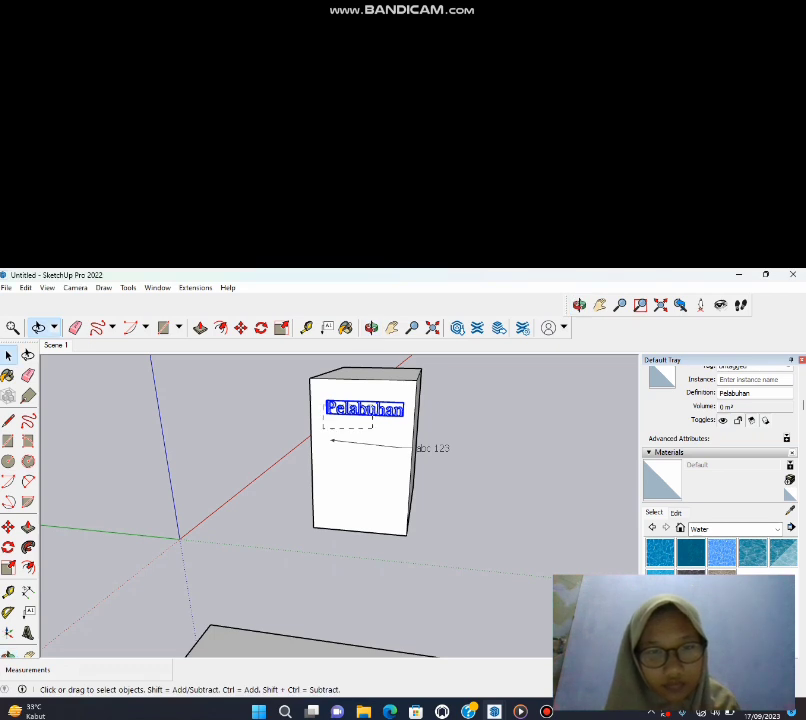
- Place a section plane on the box's front face, keeping the name Section 1 and symbol 1
{"action": "left_click_drag", "start_coordinate": [373, 429], "coordinate": [323, 405]}
{"action": "left_click", "coordinate": [333, 440]}
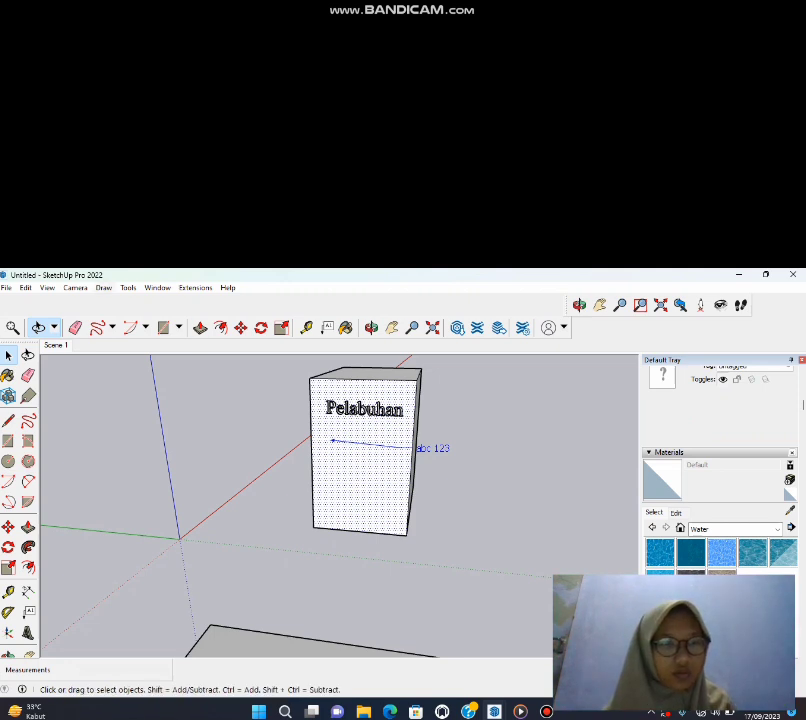
{"action": "left_click", "coordinate": [103, 287]}
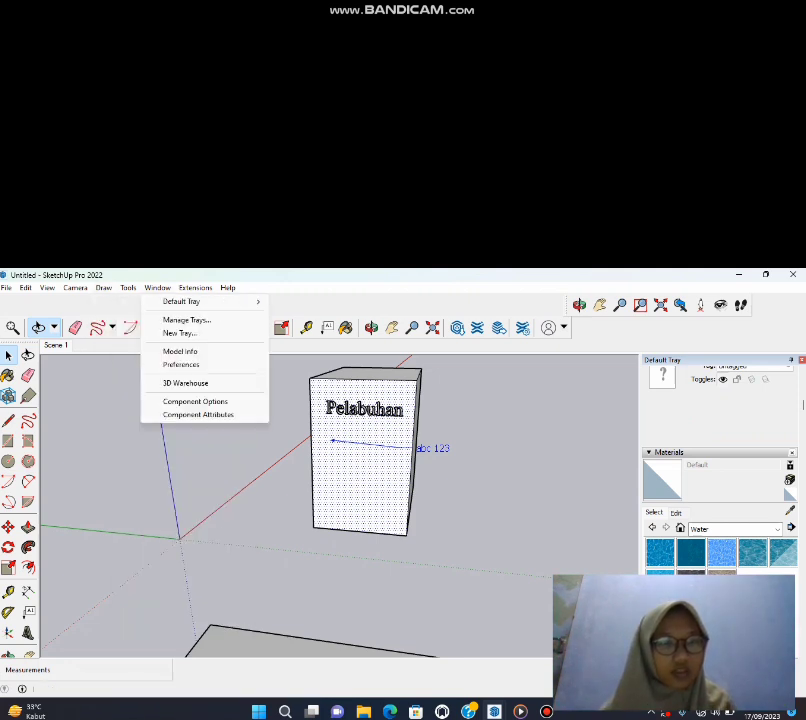
{"action": "mouse_move", "coordinate": [128, 287]}
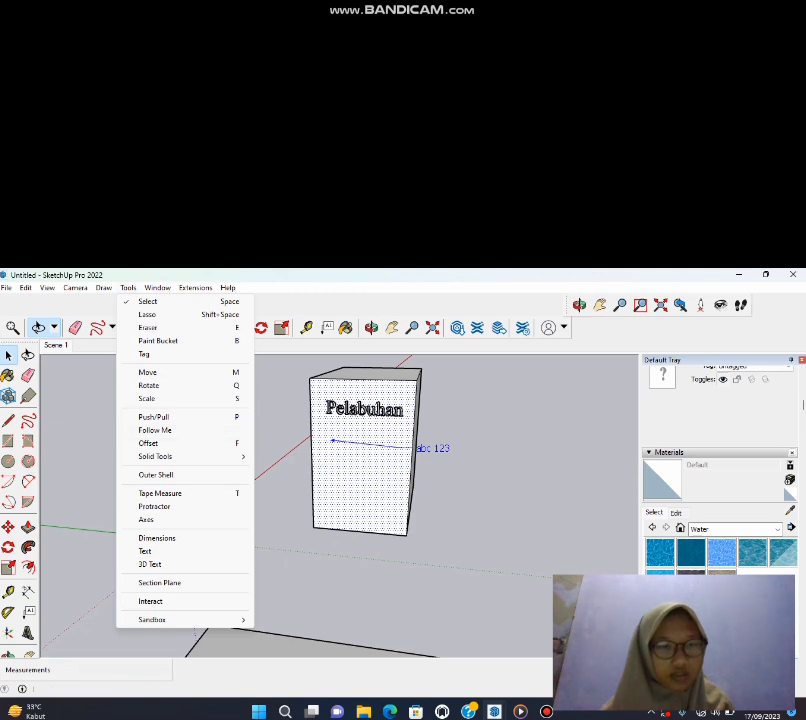
{"action": "left_click", "coordinate": [160, 582]}
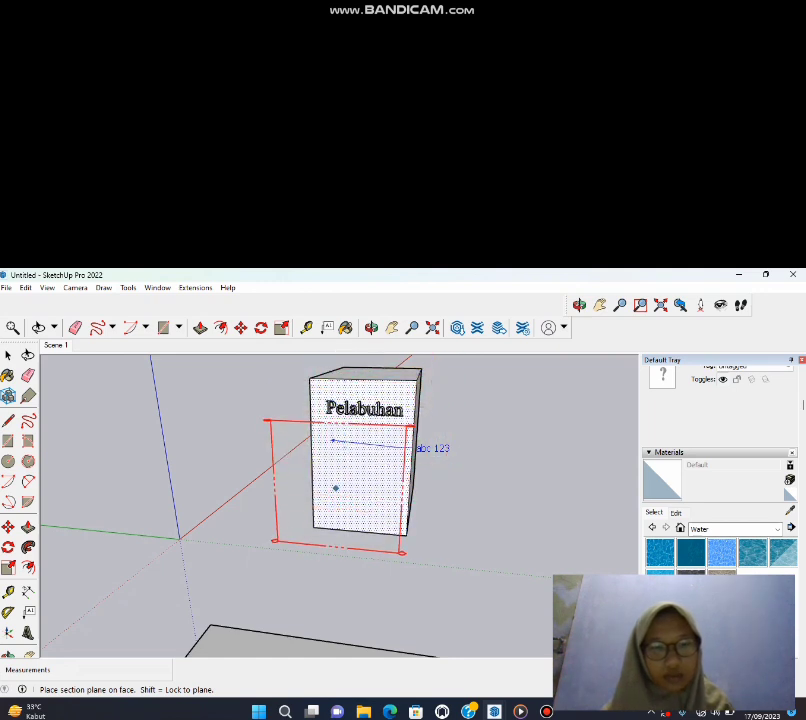
{"action": "left_click", "coordinate": [342, 480]}
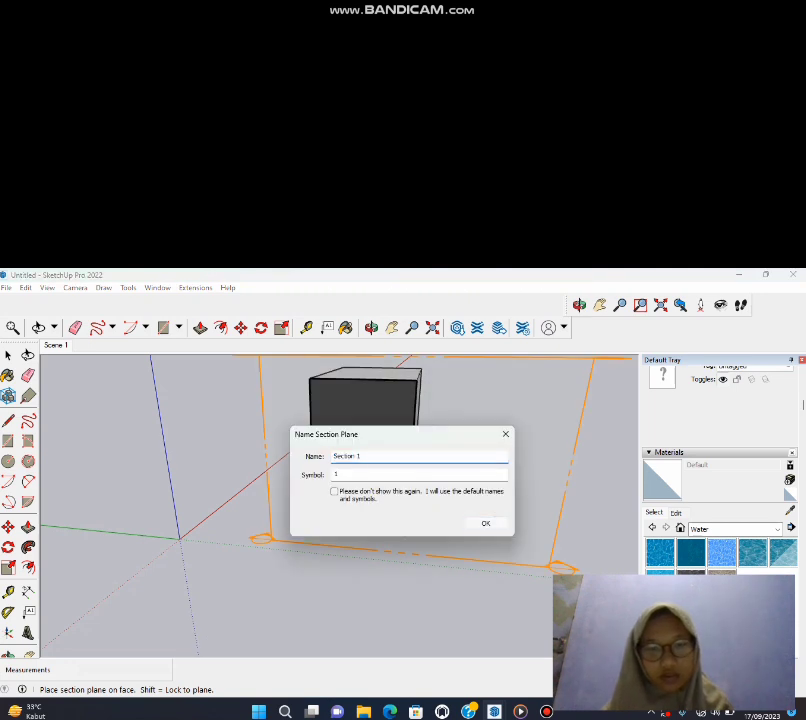
{"action": "key", "text": "Return"}
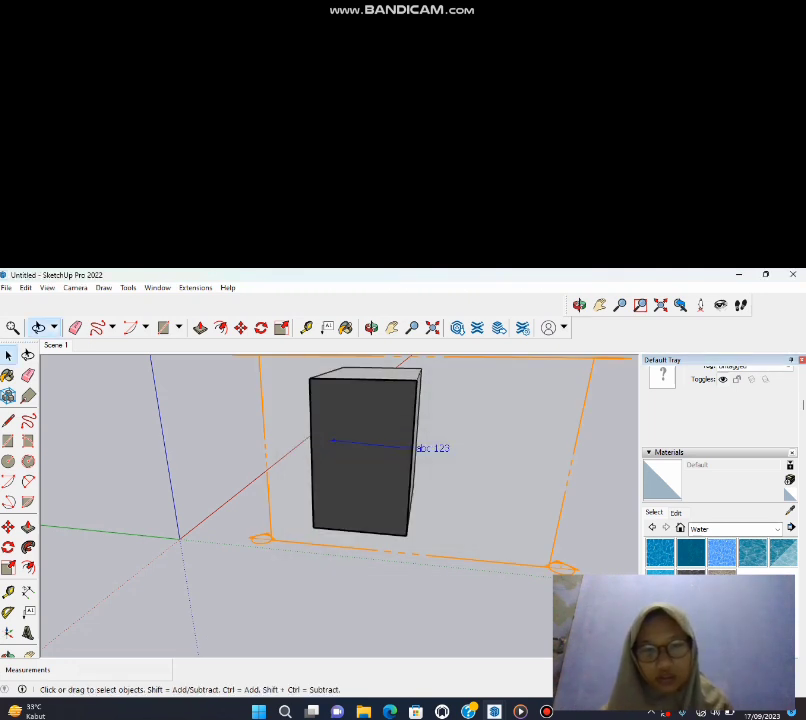
- Select and deselect the section plane to examine how it frames and cuts the box
{"action": "left_click", "coordinate": [345, 547]}
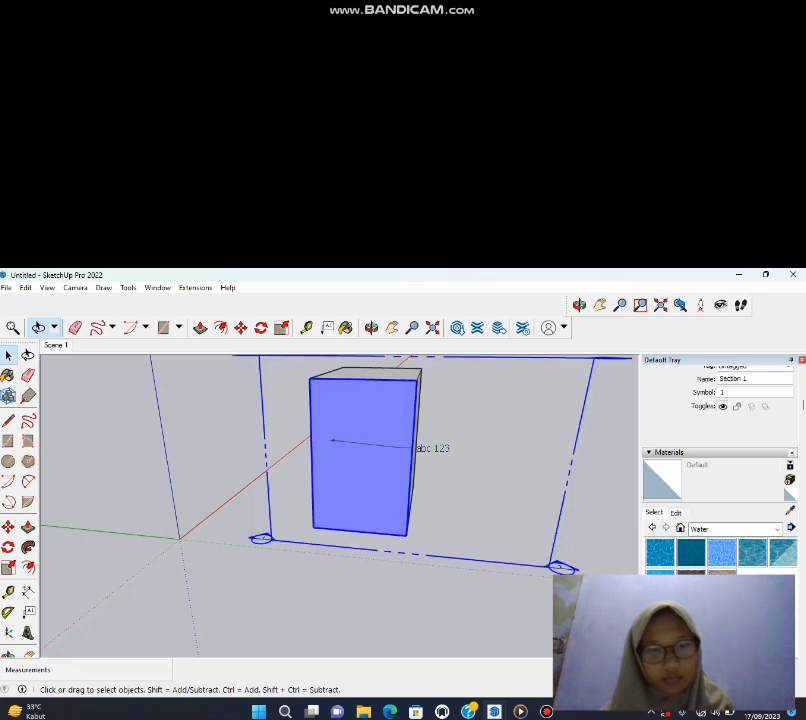
{"action": "left_click", "coordinate": [400, 605]}
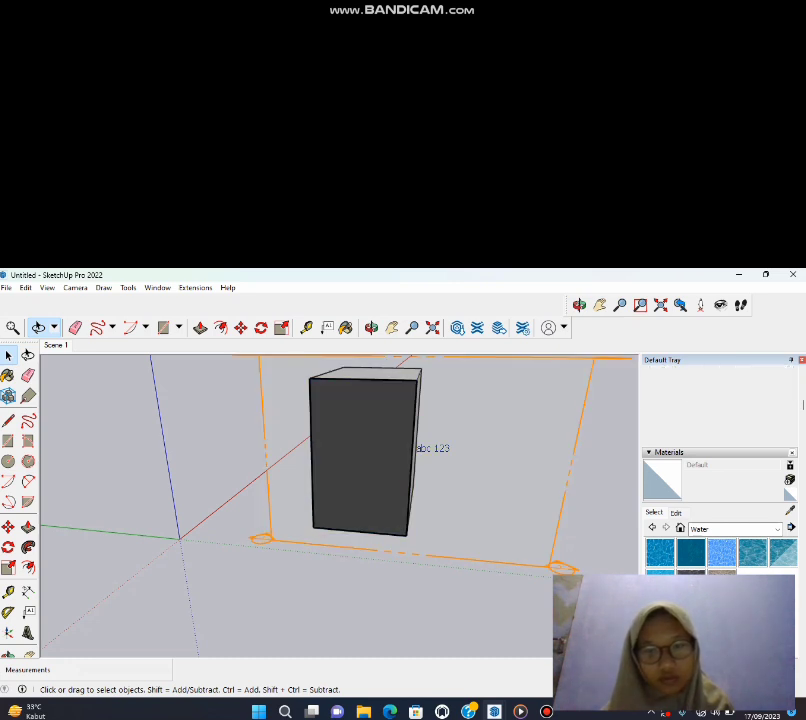
{"action": "left_click", "coordinate": [545, 553]}
{"action": "scroll", "coordinate": [558, 535], "scroll_direction": "down", "scroll_amount": 3}
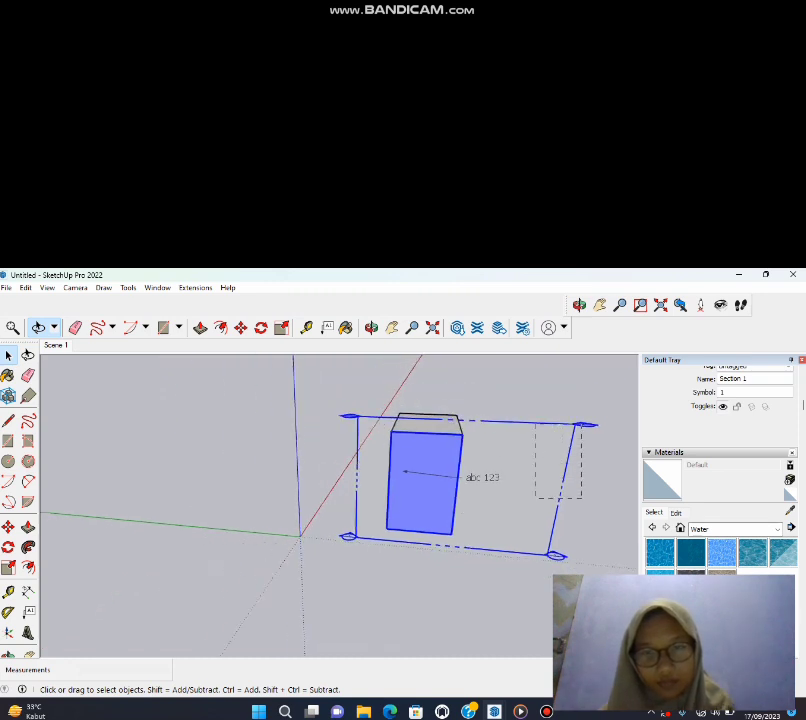
{"action": "left_click_drag", "start_coordinate": [550, 554], "coordinate": [516, 513]}
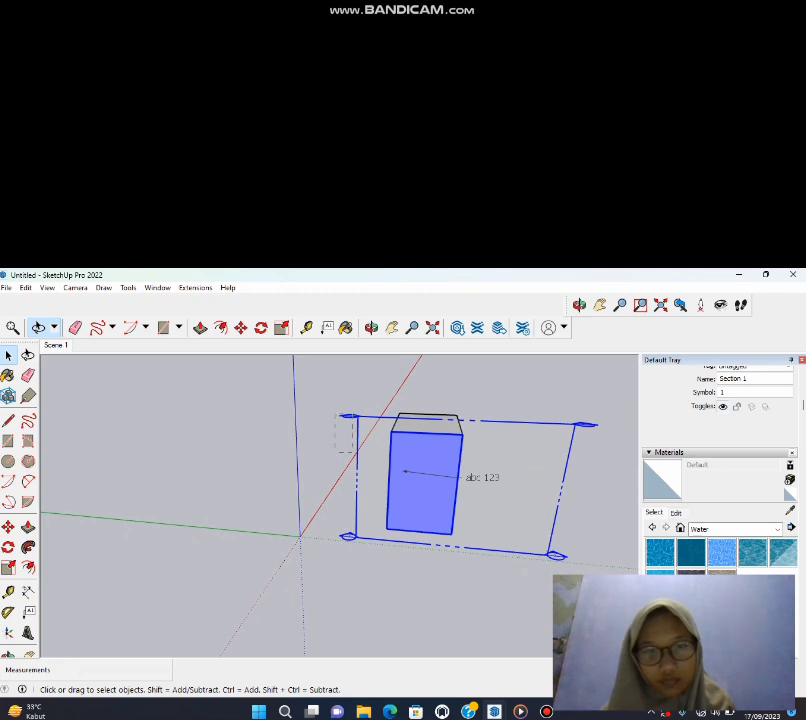
{"action": "left_click_drag", "start_coordinate": [336, 416], "coordinate": [336, 416]}
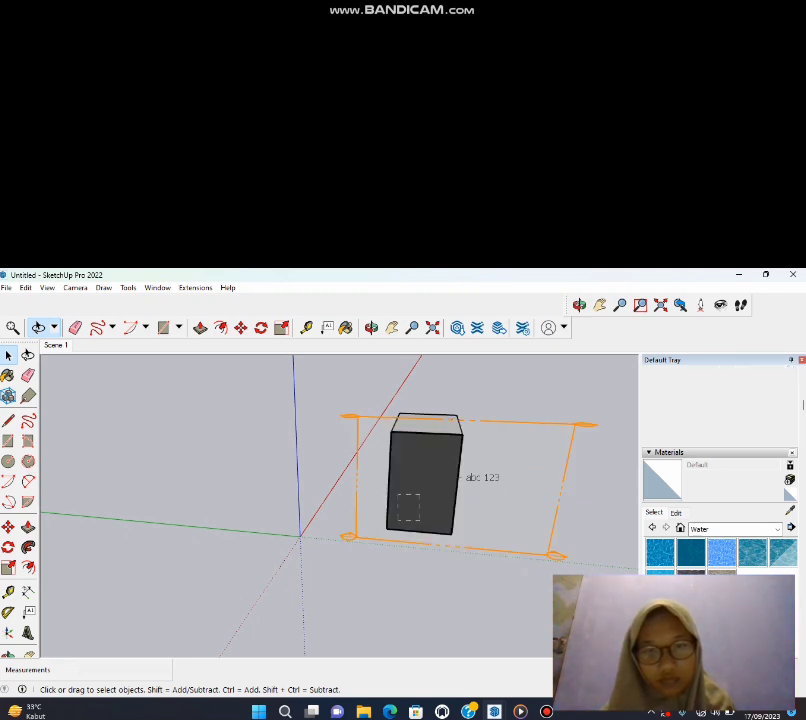
{"action": "left_click_drag", "start_coordinate": [397, 494], "coordinate": [397, 494]}
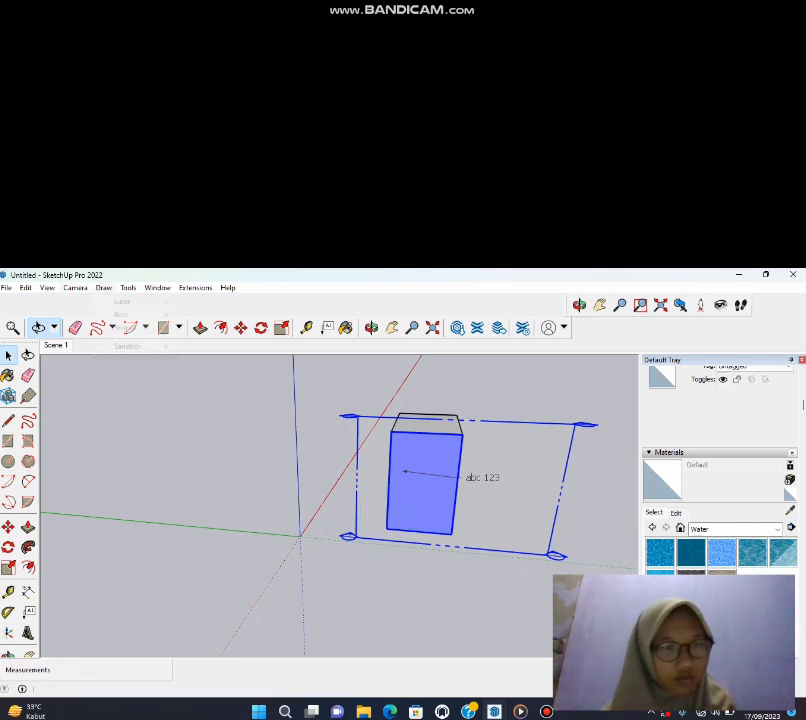
- Add a section plane named Section 2 with symbol 2 on the box's front face, and select both section planes
{"action": "left_click", "coordinate": [128, 288]}
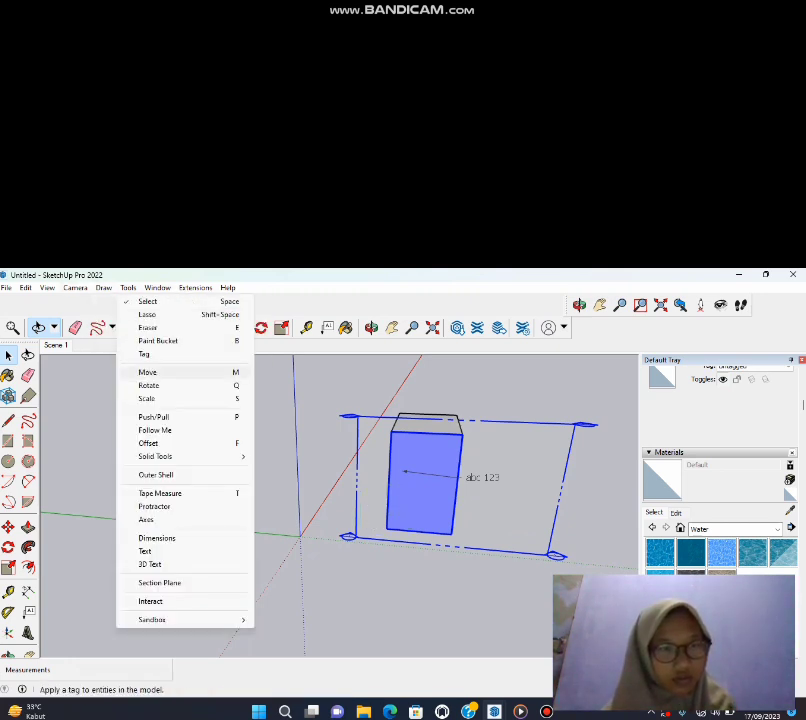
{"action": "left_click", "coordinate": [160, 582]}
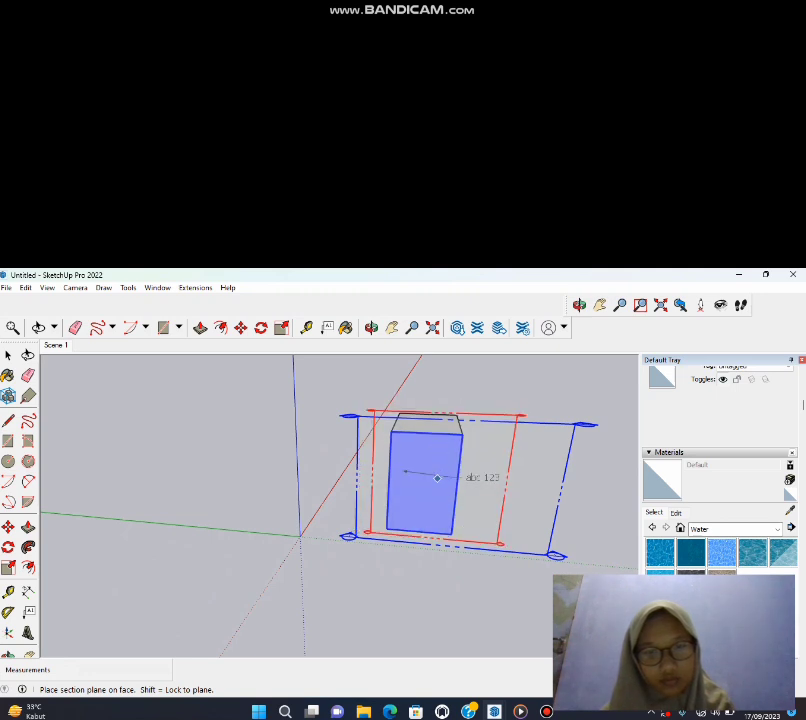
{"action": "left_click", "coordinate": [432, 470]}
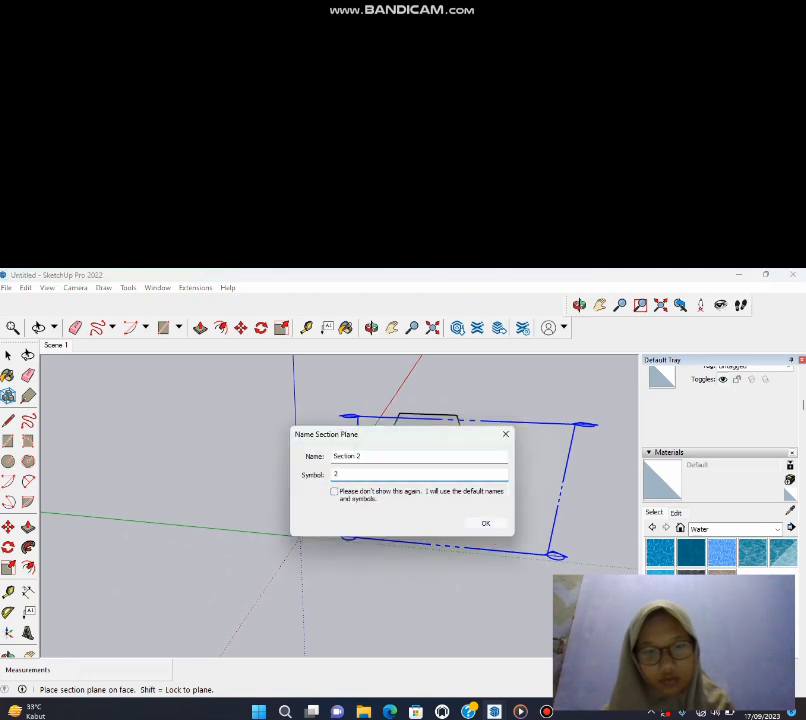
{"action": "key", "text": "Return"}
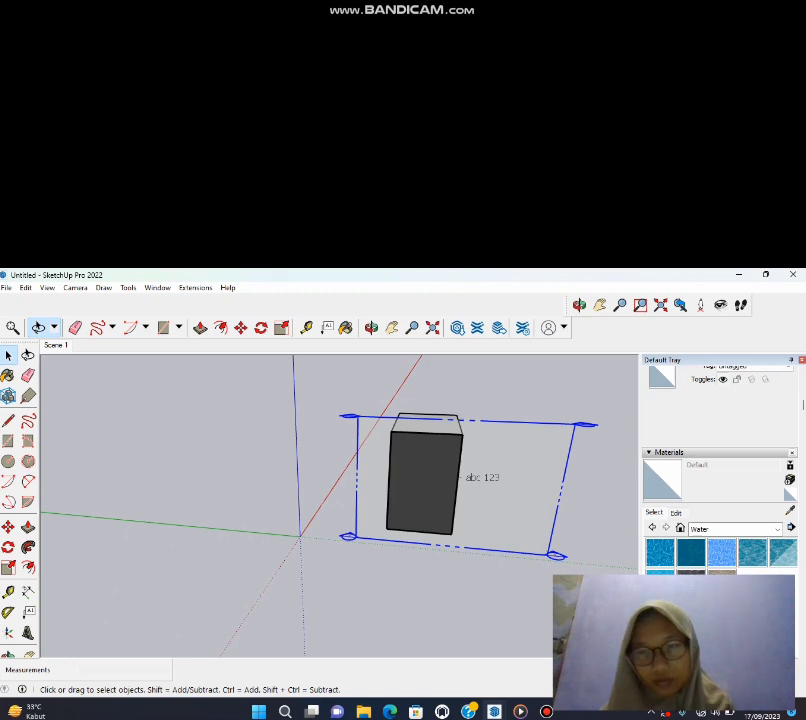
{"action": "left_click", "coordinate": [438, 440]}
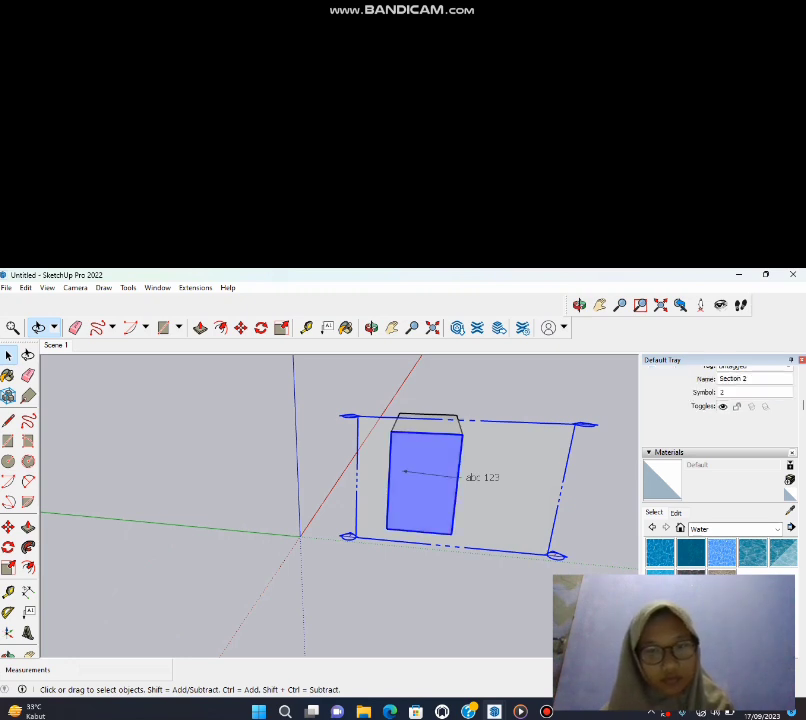
{"action": "left_click", "coordinate": [556, 521]}
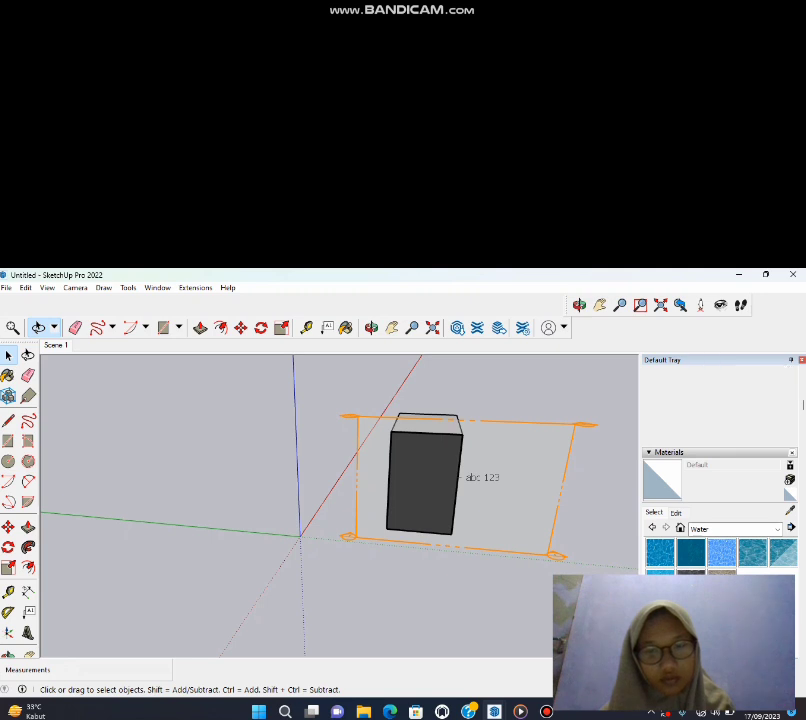
{"action": "left_click_drag", "start_coordinate": [510, 526], "coordinate": [436, 486]}
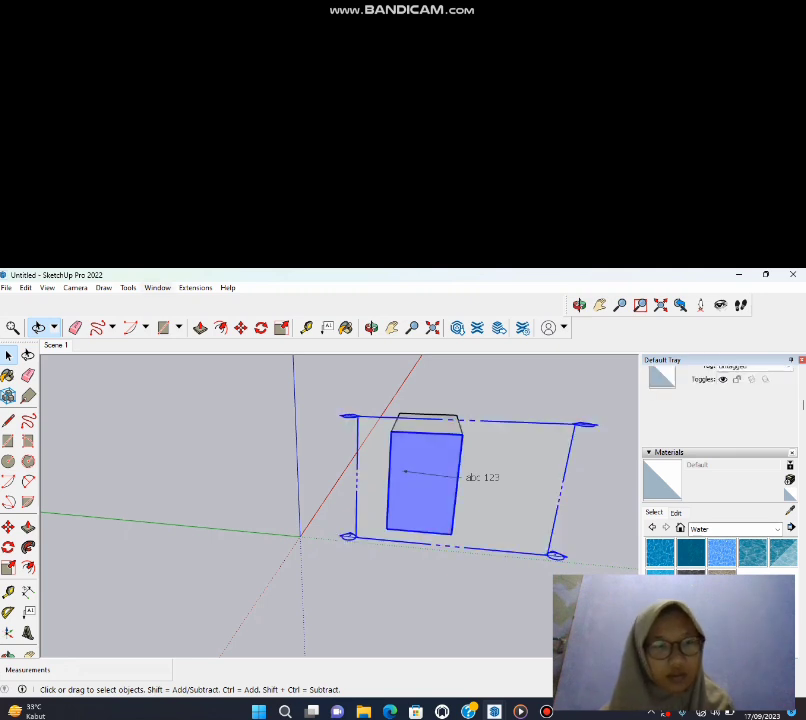
- Look through the available tool, window, extension and help commands
{"action": "left_click", "coordinate": [157, 288]}
{"action": "mouse_move", "coordinate": [128, 288]}
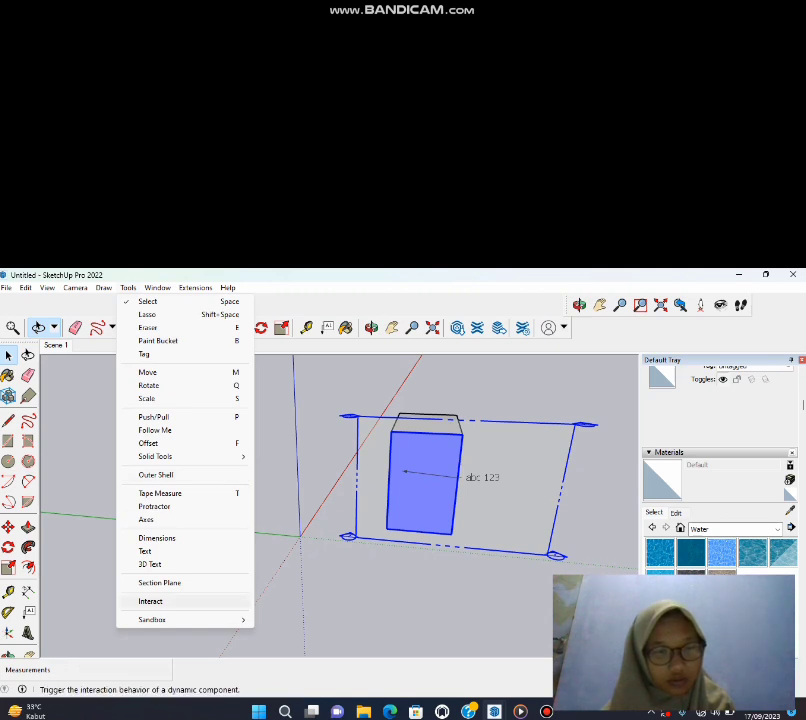
{"action": "mouse_move", "coordinate": [157, 288]}
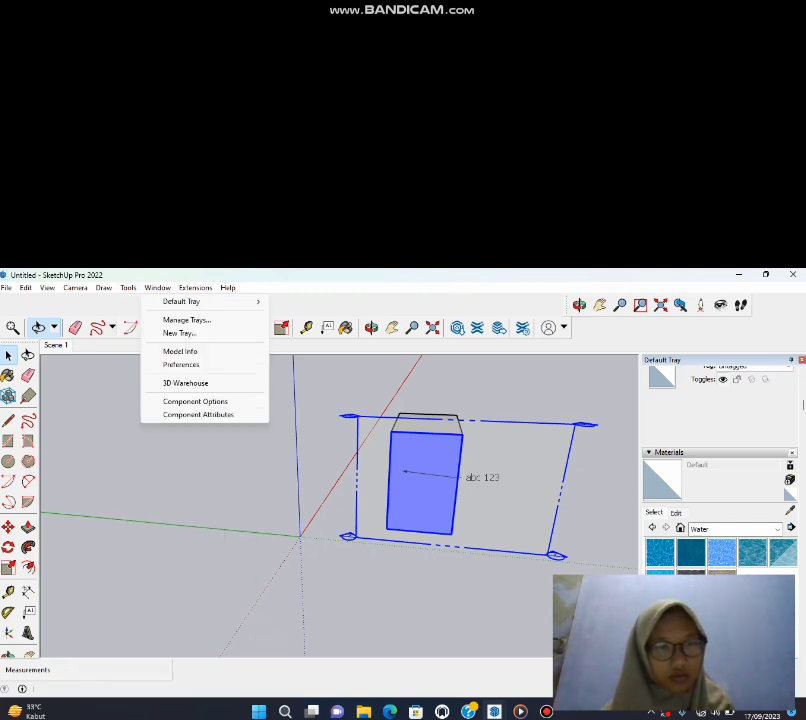
{"action": "mouse_move", "coordinate": [185, 301]}
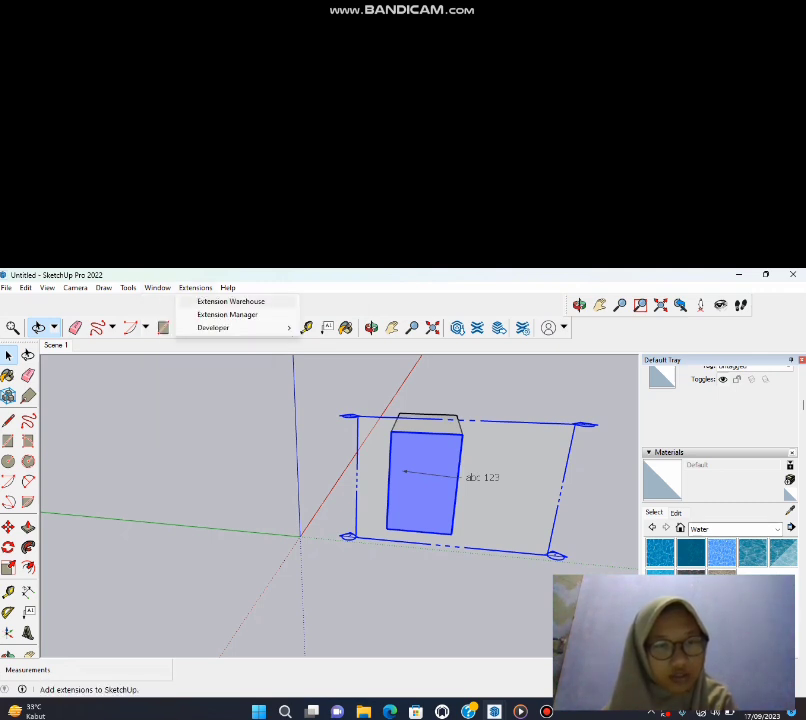
{"action": "left_click", "coordinate": [230, 301]}
{"action": "left_click", "coordinate": [492, 528]}
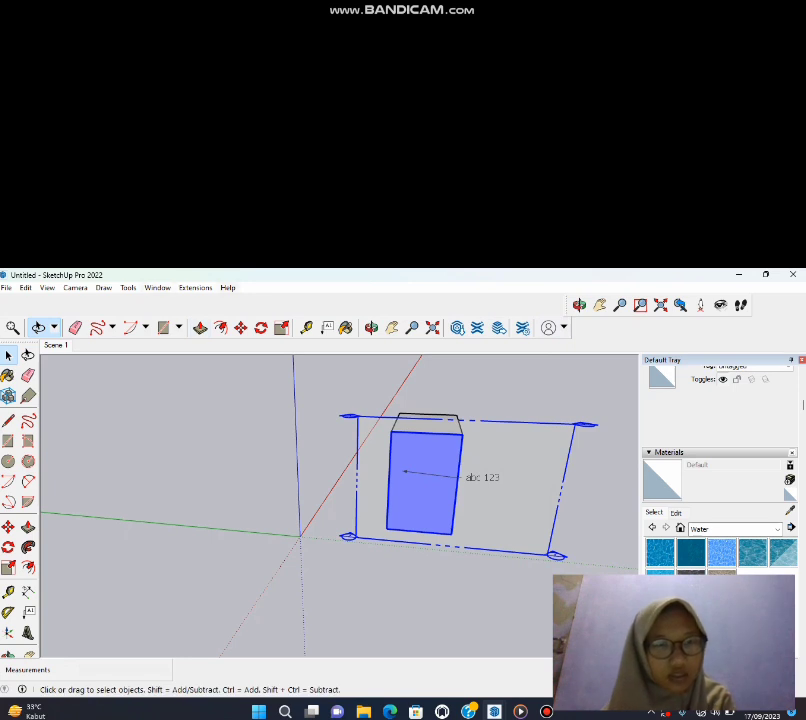
{"action": "left_click", "coordinate": [228, 287]}
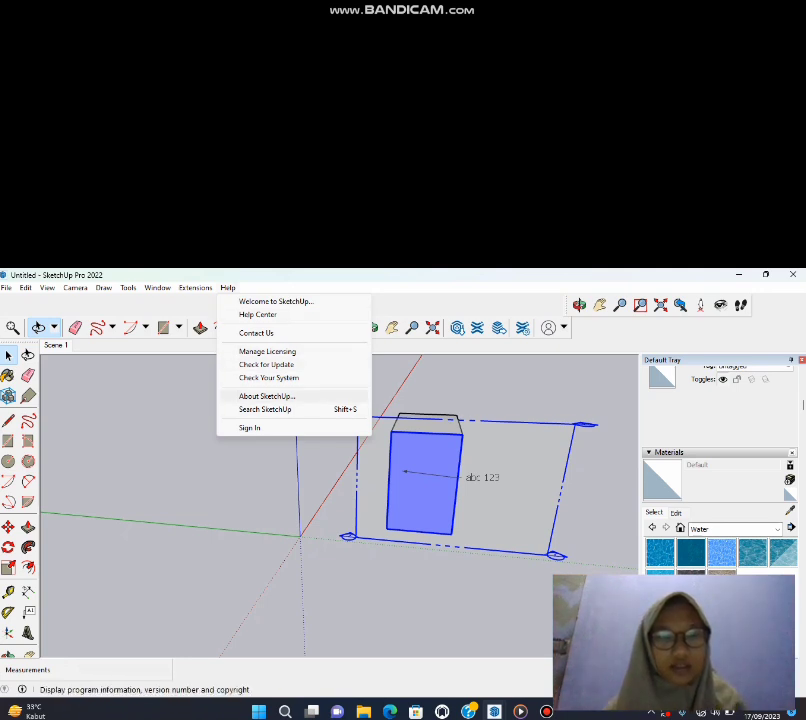
{"action": "left_click", "coordinate": [180, 435]}
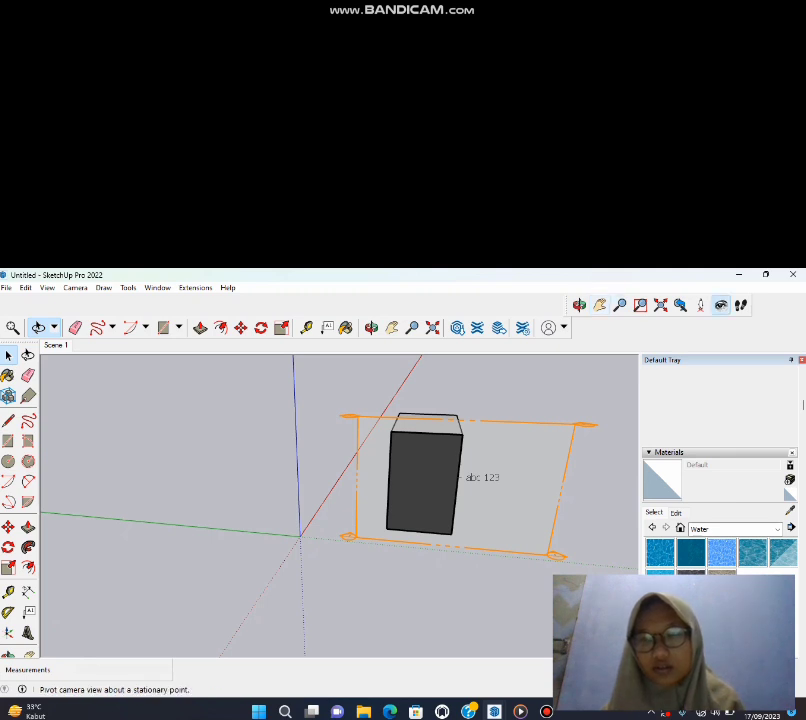
- Turn the camera around the sectioned box with Look Around and move through the scene with Walk
{"action": "left_click", "coordinate": [721, 305]}
{"action": "left_click_drag", "start_coordinate": [447, 472], "coordinate": [340, 506]}
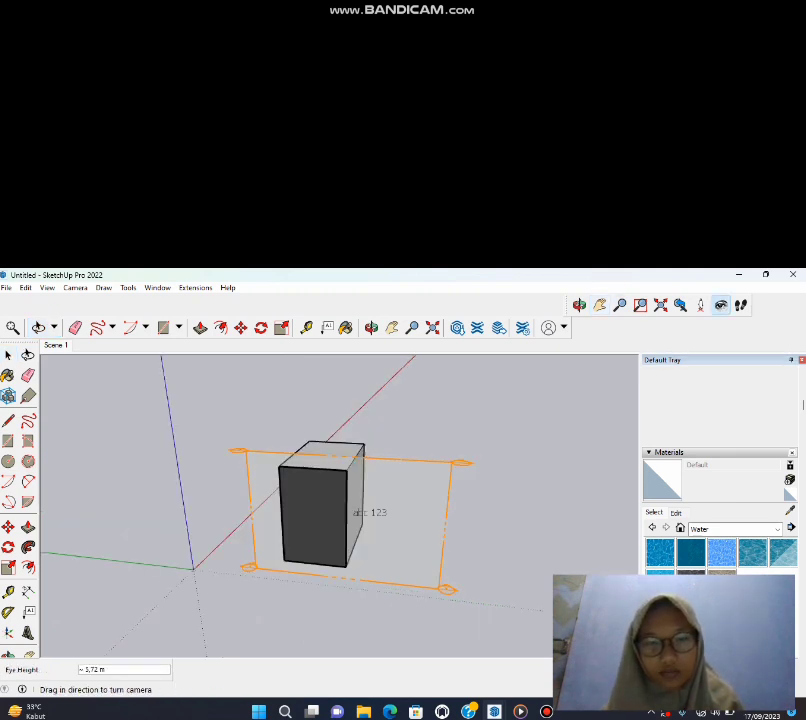
{"action": "left_click", "coordinate": [741, 305]}
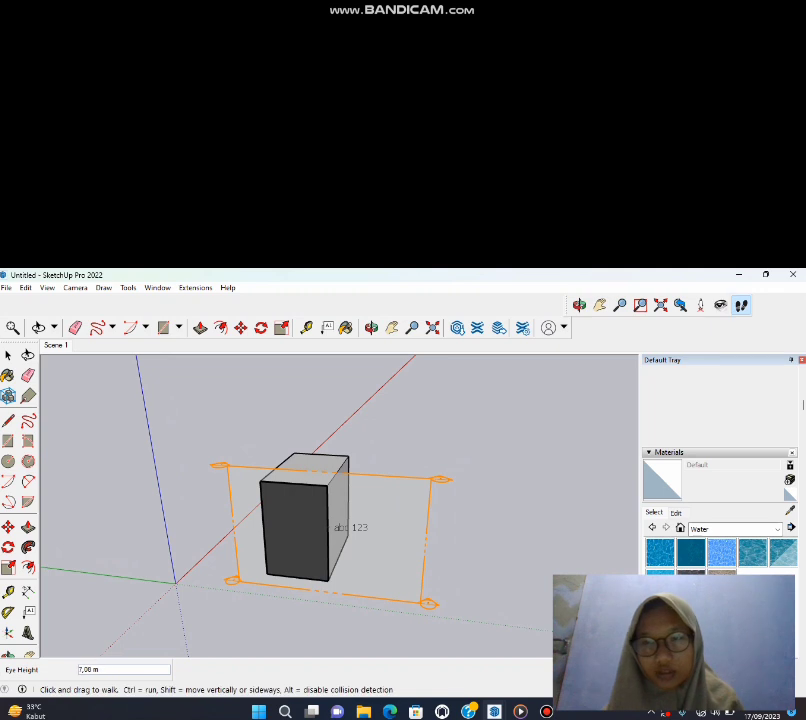
{"action": "left_click_drag", "start_coordinate": [384, 440], "coordinate": [392, 428]}
{"action": "left_click_drag", "start_coordinate": [390, 542], "coordinate": [418, 528]}
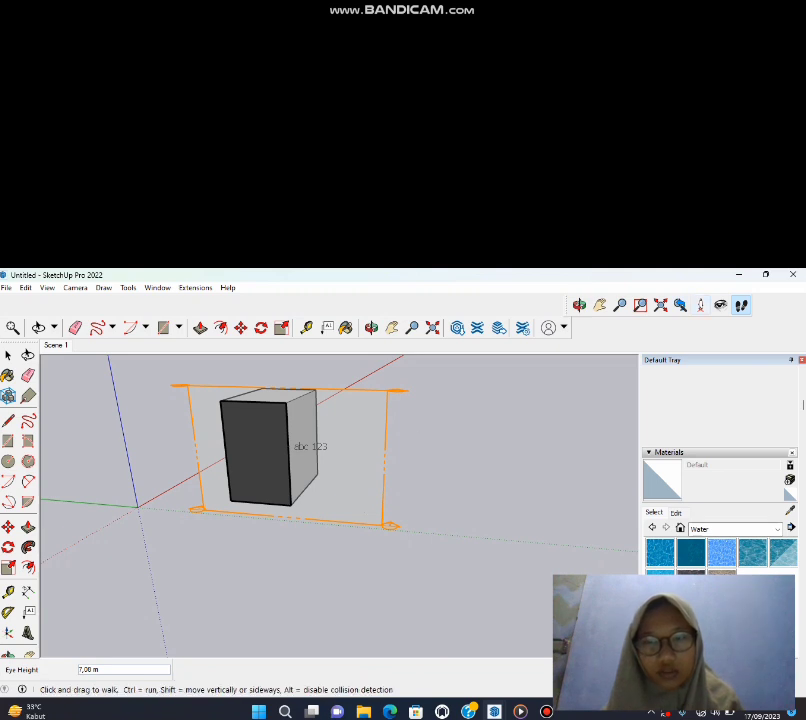
- Place the viewpoint on the ground beside the box with Position Camera
{"action": "left_click", "coordinate": [700, 305]}
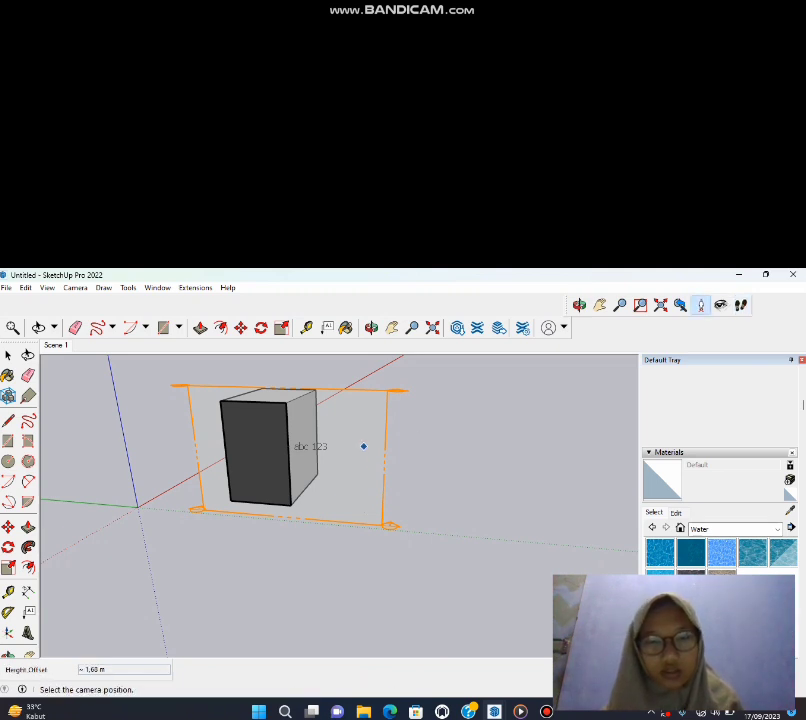
{"action": "left_click", "coordinate": [361, 464]}
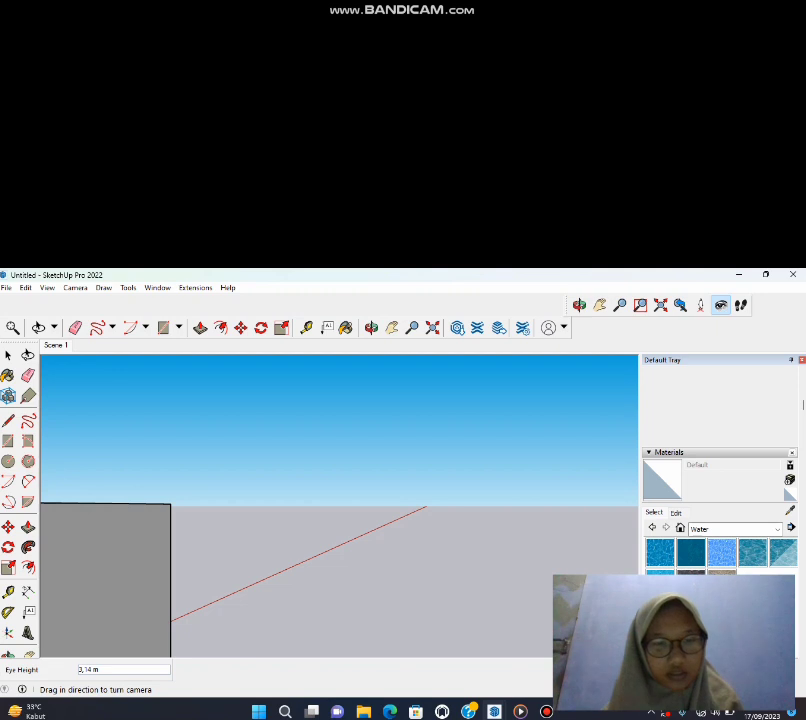